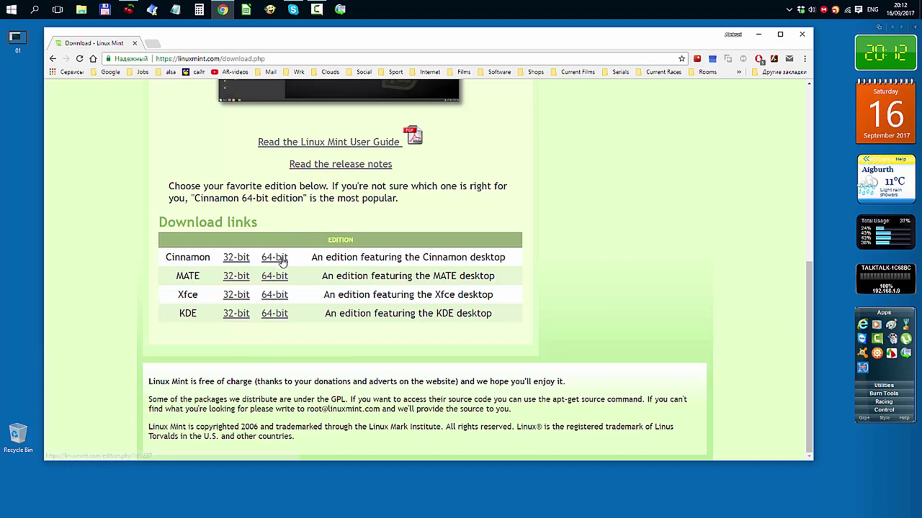
# Open the Linux Mint 18.2 Cinnamon 64-bit edition page and look through its list of download mirrors.
pyautogui.click(276, 259)
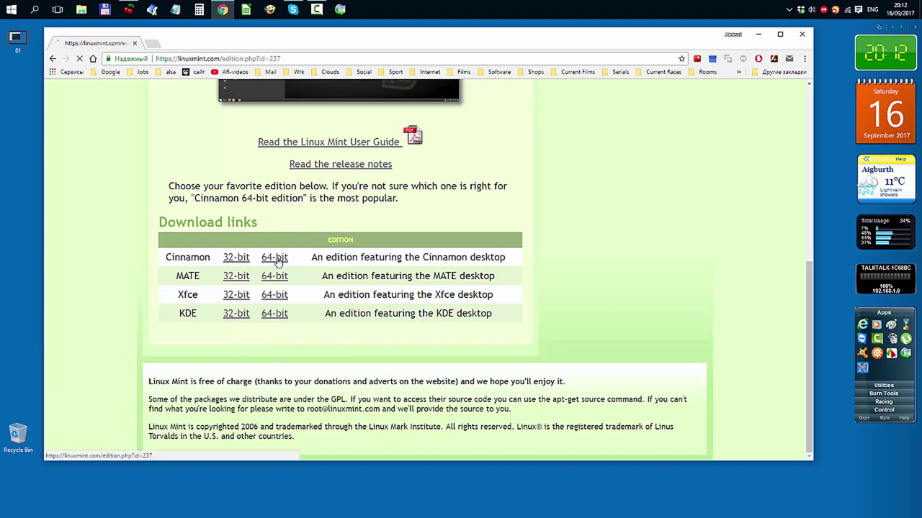
pyautogui.scroll(-2, 296, 305)
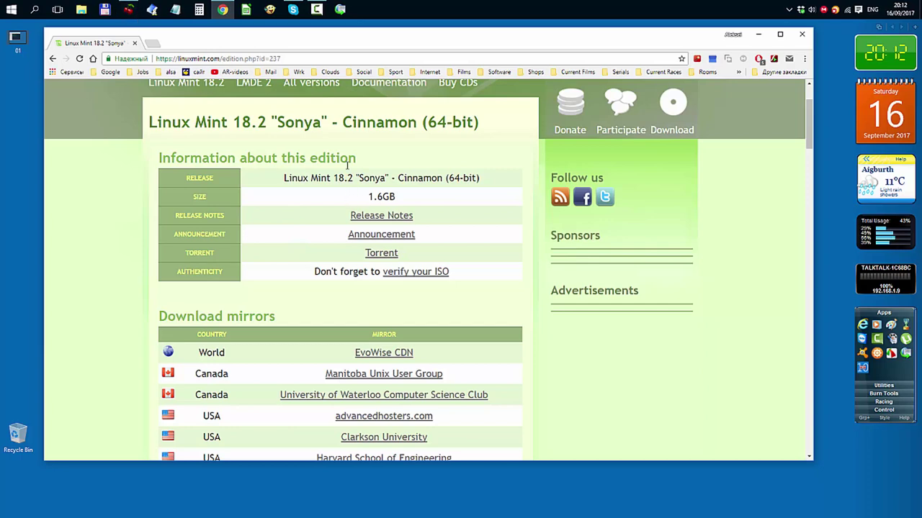
pyautogui.moveTo(809, 113); pyautogui.dragTo(814, 314)
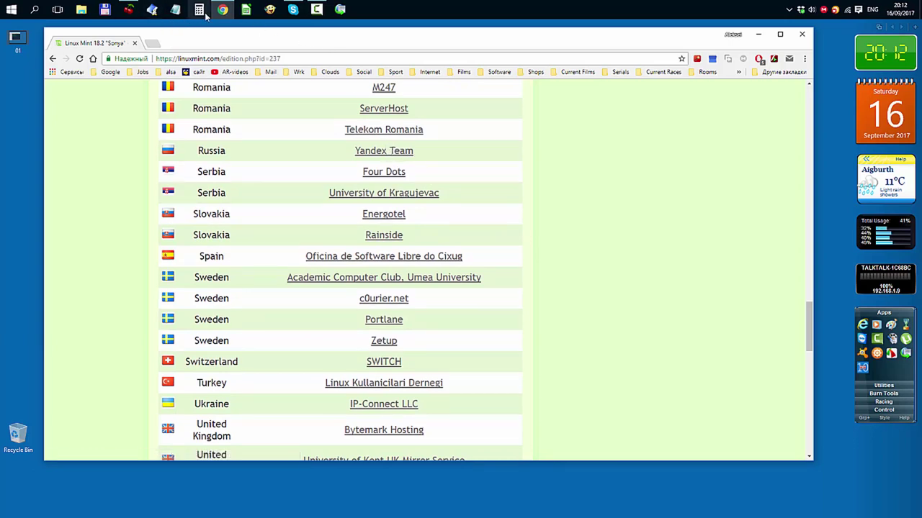
# Open the freedownloadmanager.org link from the CherryTree notes to view the site, and return to the Linux Mint page.
pyautogui.click(130, 9)
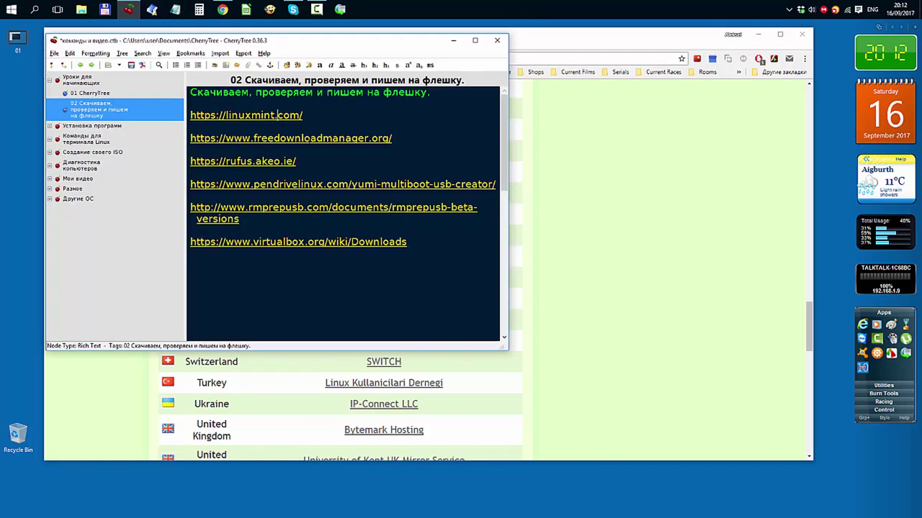
pyautogui.click(317, 140)
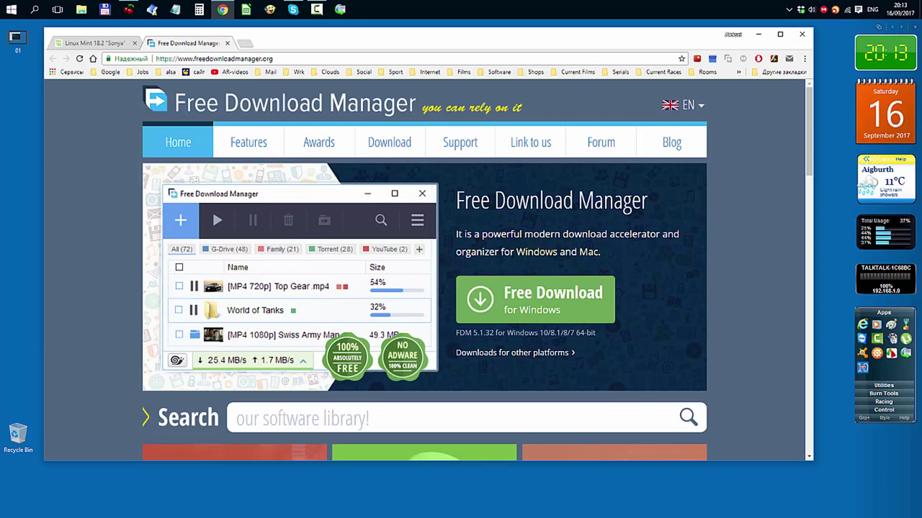
pyautogui.click(108, 44)
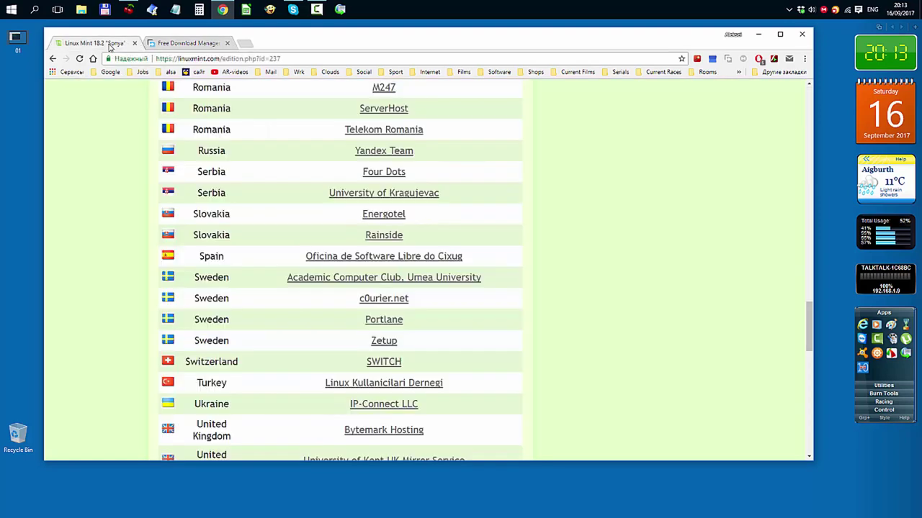
# Switch to Free Download Manager, set its interface language to Russian and reposition its window over the browser.
pyautogui.click(341, 9)
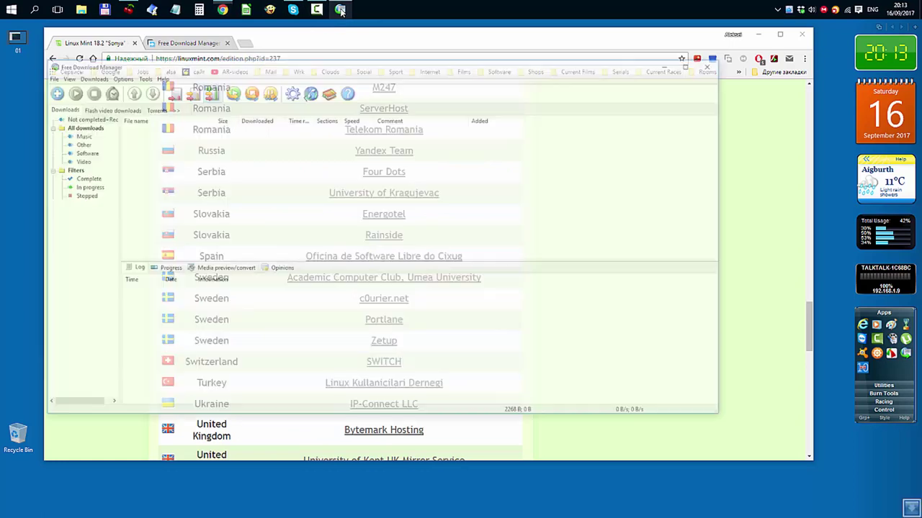
pyautogui.click(65, 77)
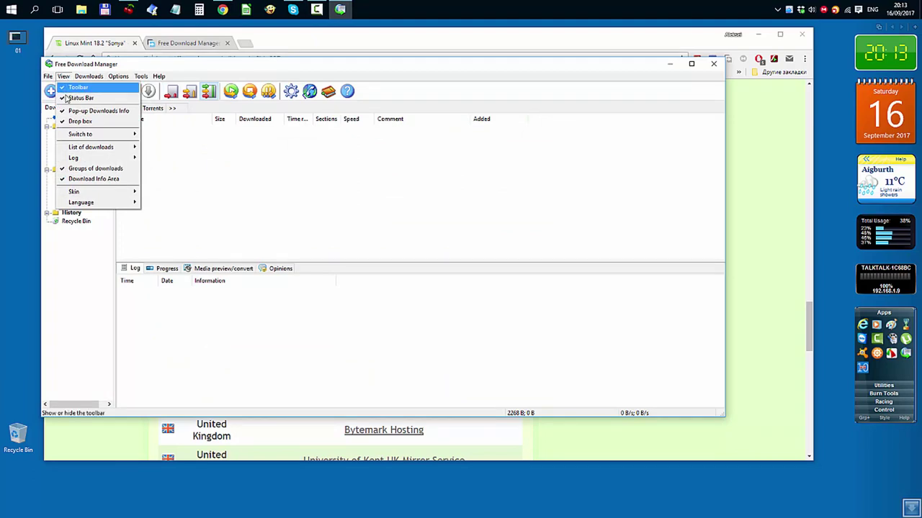
pyautogui.moveTo(96, 205)
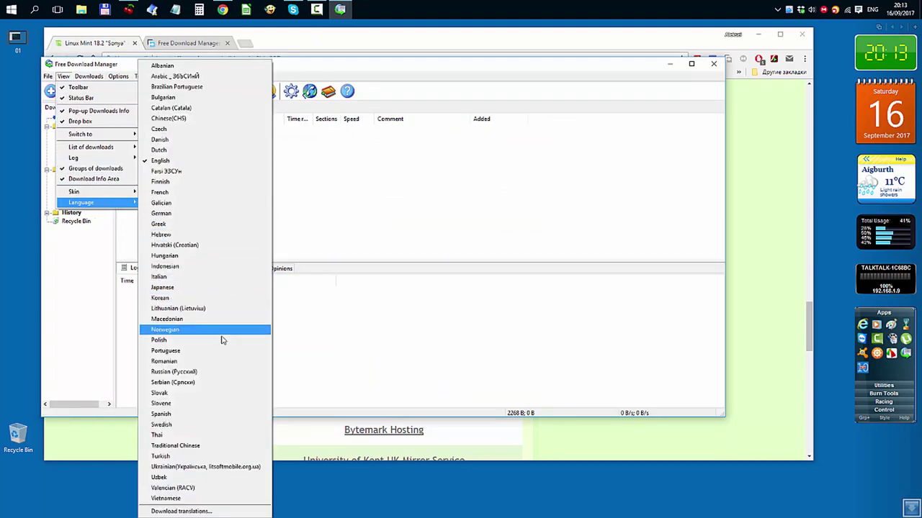
pyautogui.click(204, 372)
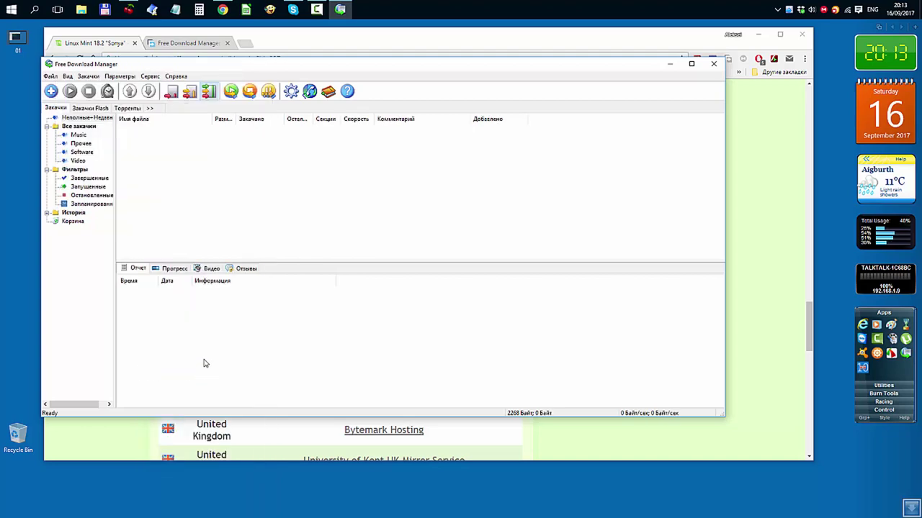
pyautogui.moveTo(237, 70); pyautogui.dragTo(348, 54)
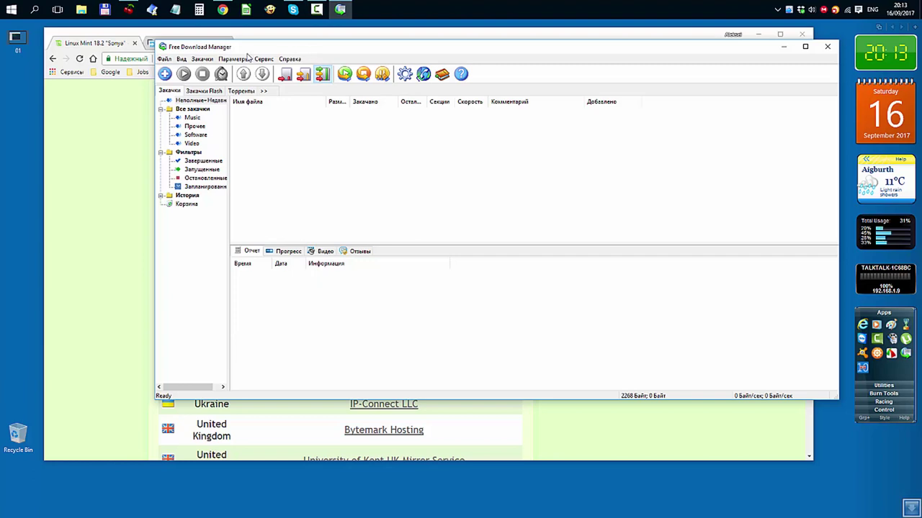
# Return to the Linux Mint page in the browser and copy the address of the edition's Torrent link.
pyautogui.click(99, 46)
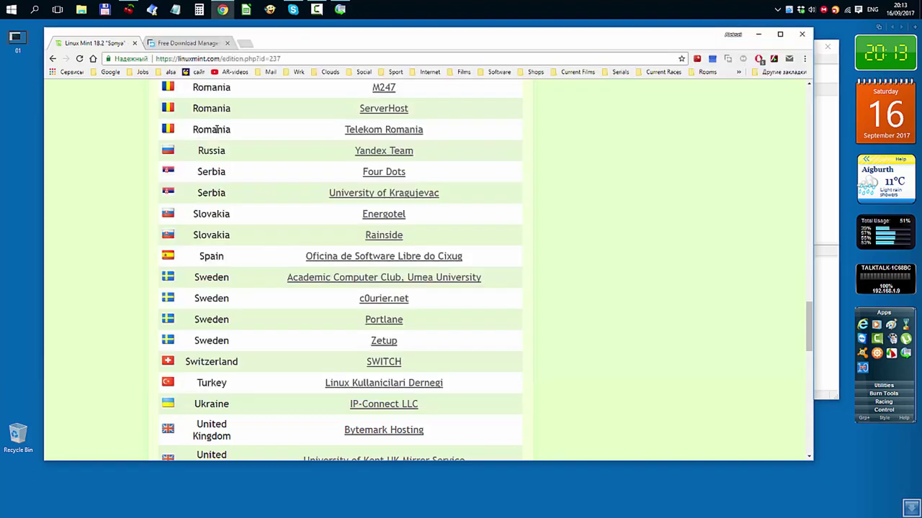
pyautogui.click(808, 100)
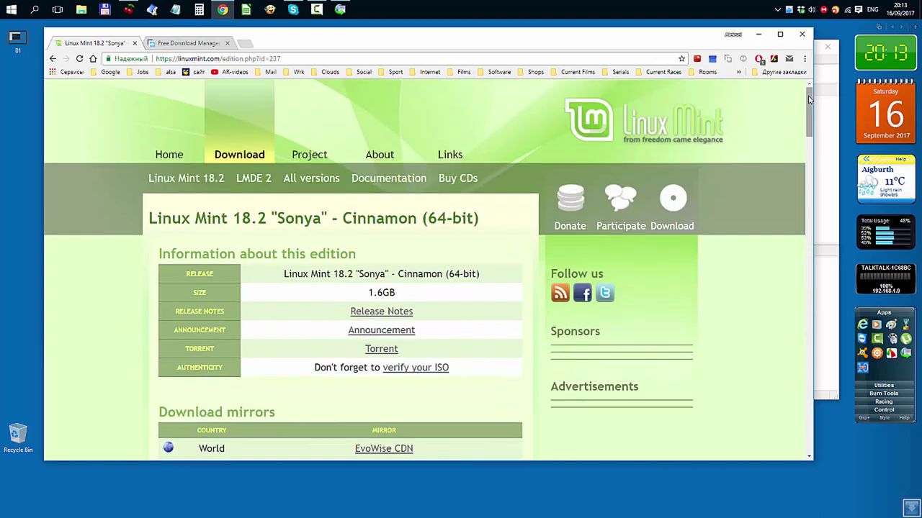
pyautogui.scroll(-2, 438, 281)
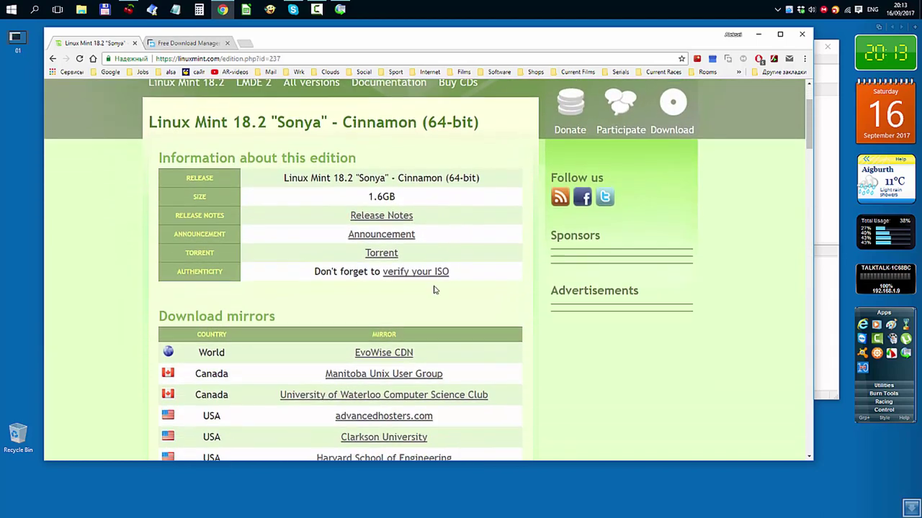
pyautogui.rightClick(382, 259)
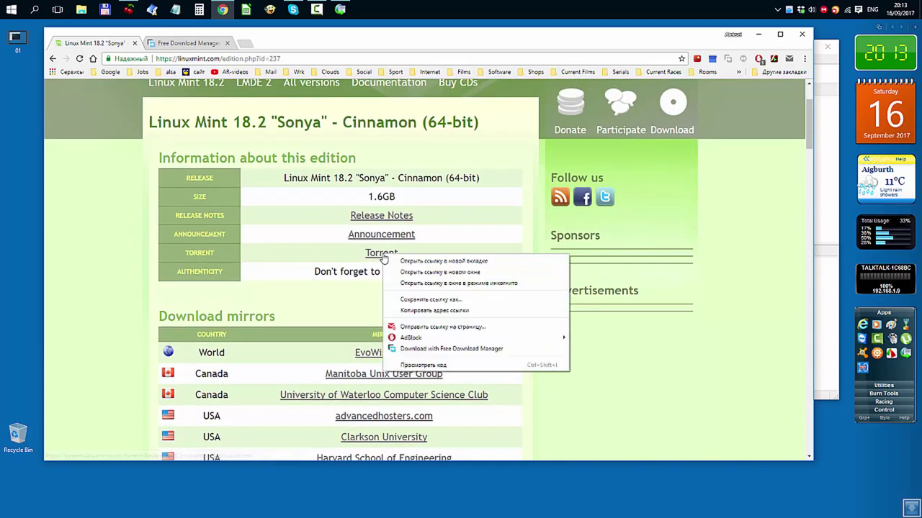
pyautogui.click(429, 311)
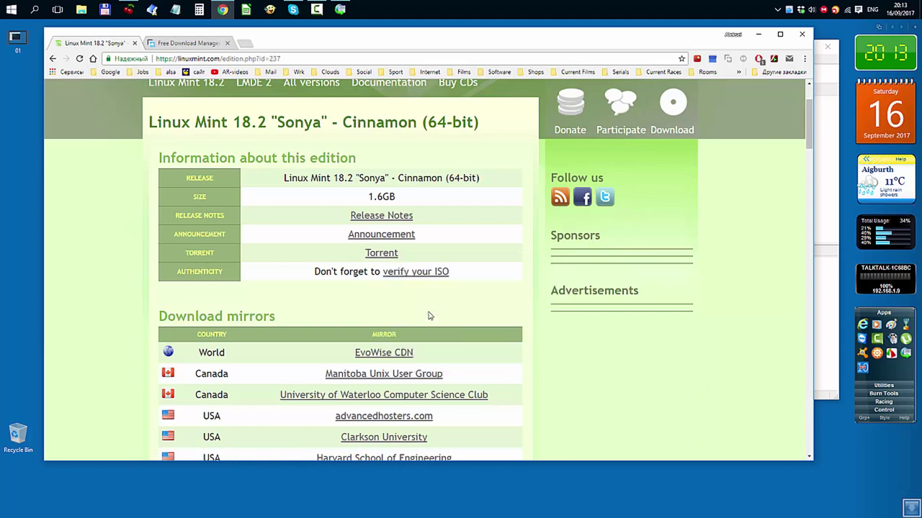
# Begin a new download of the copied torrent URL in Free Download Manager, declining to make C:\Downloads the group's default folder.
pyautogui.click(827, 137)
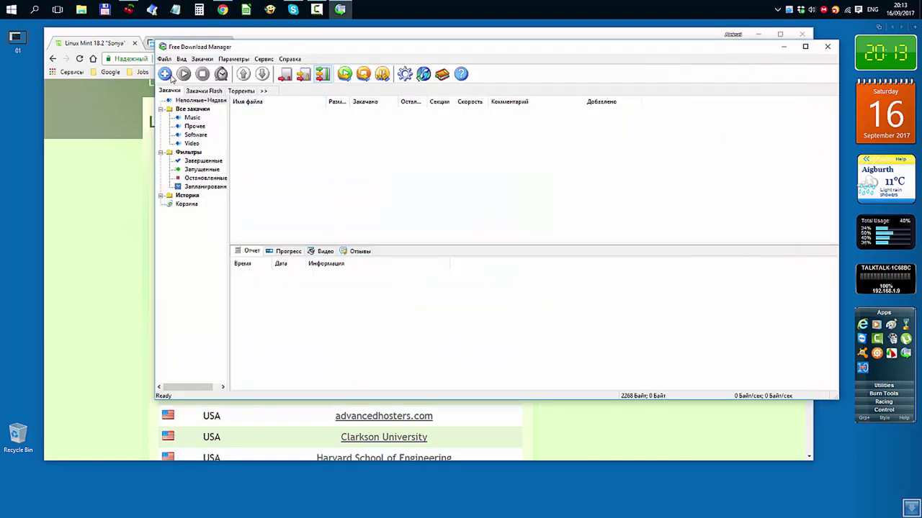
pyautogui.click(165, 74)
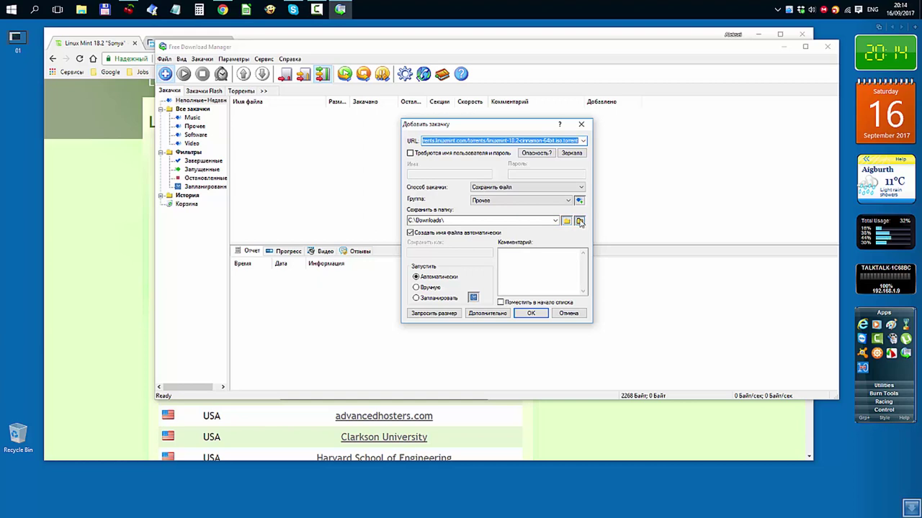
pyautogui.click(580, 221)
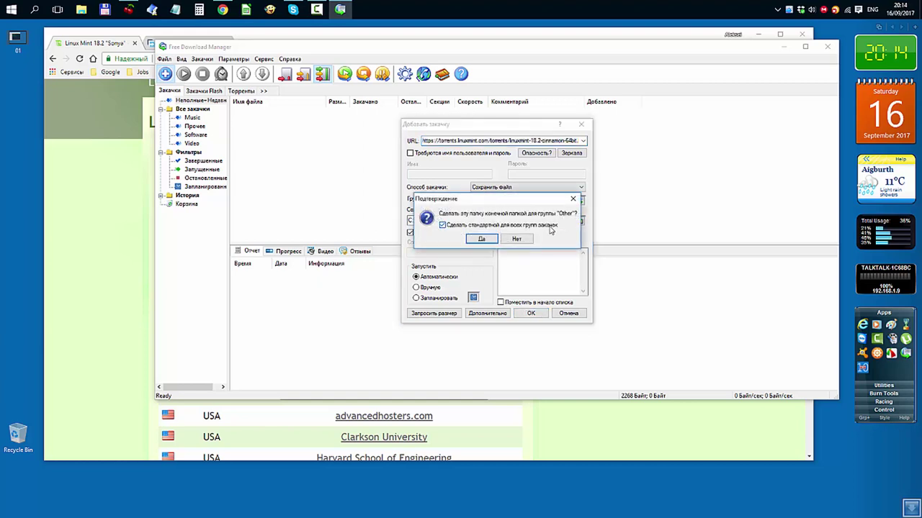
pyautogui.click(516, 239)
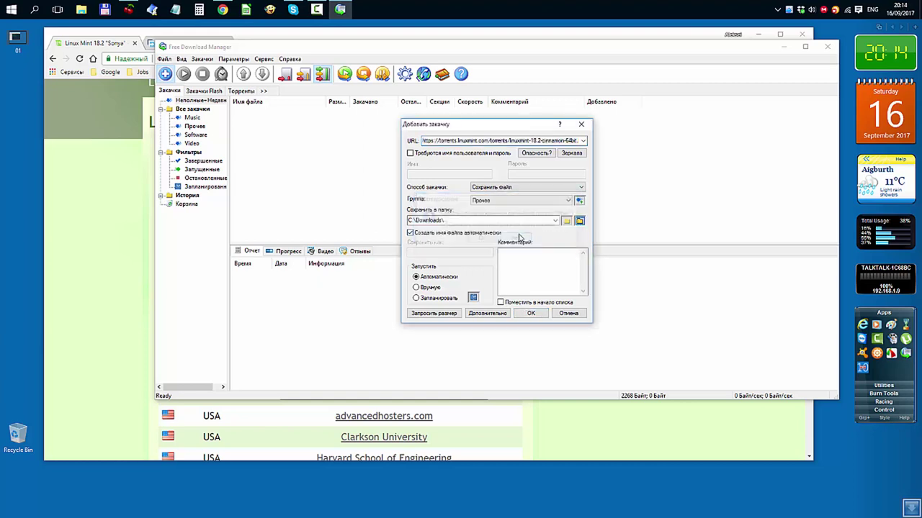
# Set the new download's save folder to the Downloads folder under This PC.
pyautogui.click(566, 222)
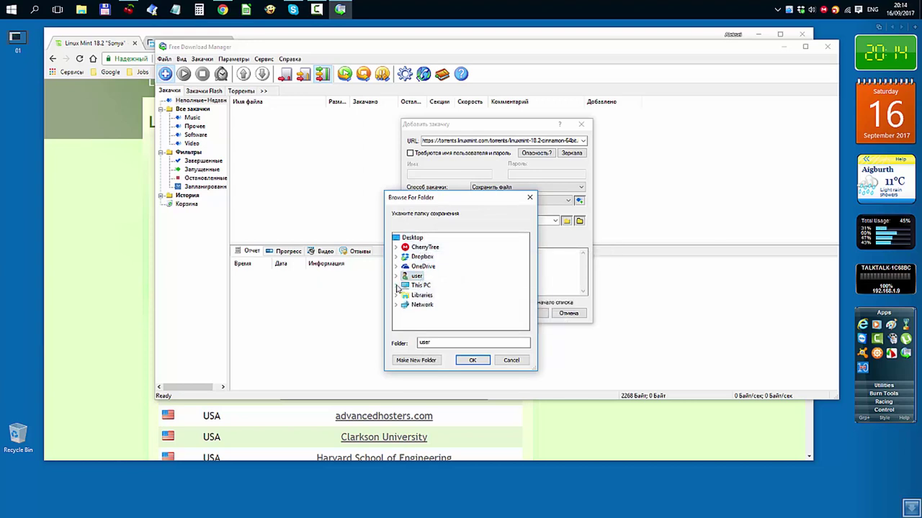
pyautogui.click(396, 286)
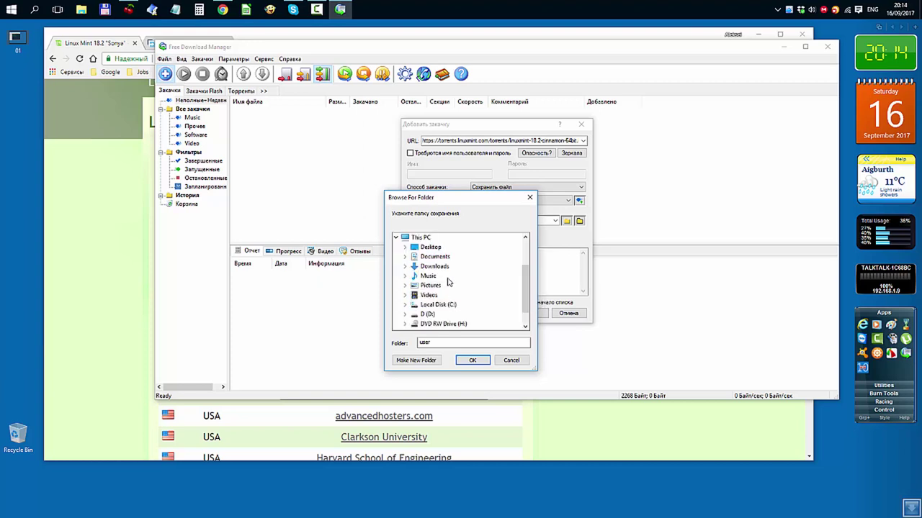
pyautogui.doubleClick(441, 267)
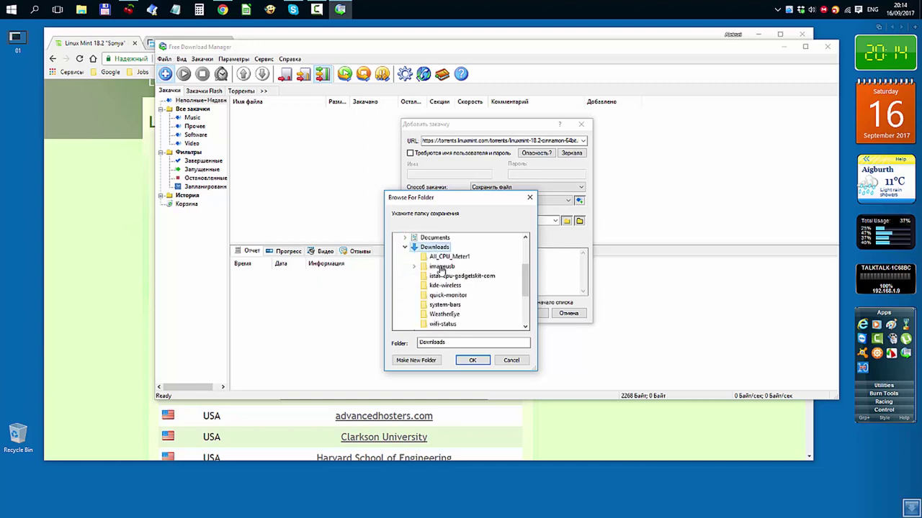
pyautogui.click(477, 360)
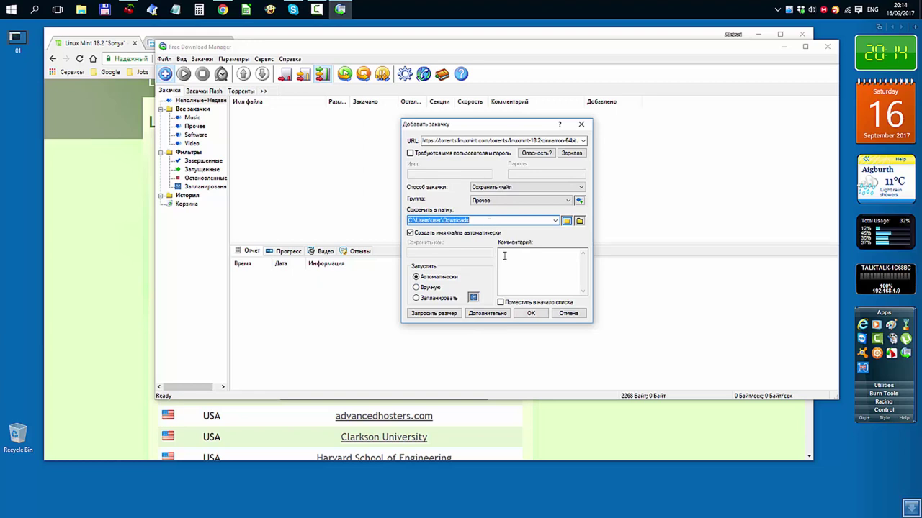
# Start the torrent download and allow Free Download Manager through Windows Firewall on public networks.
pyautogui.click(530, 314)
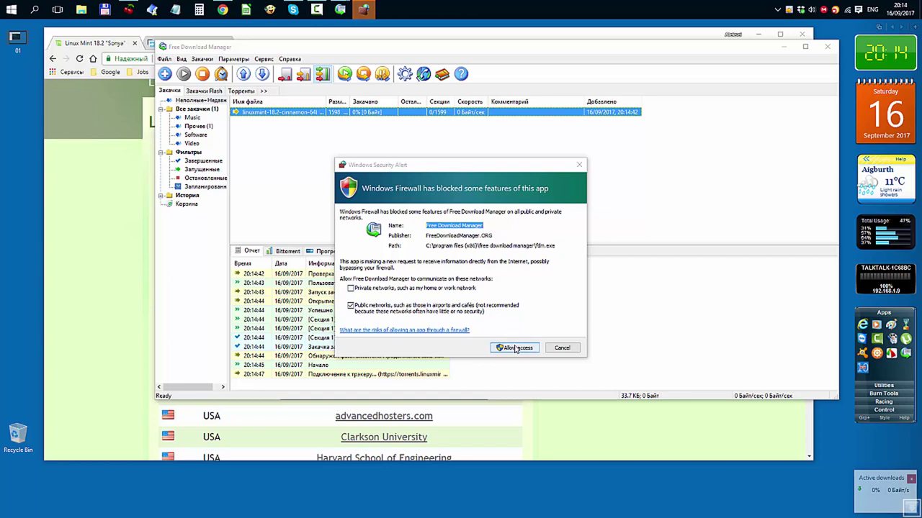
pyautogui.click(516, 348)
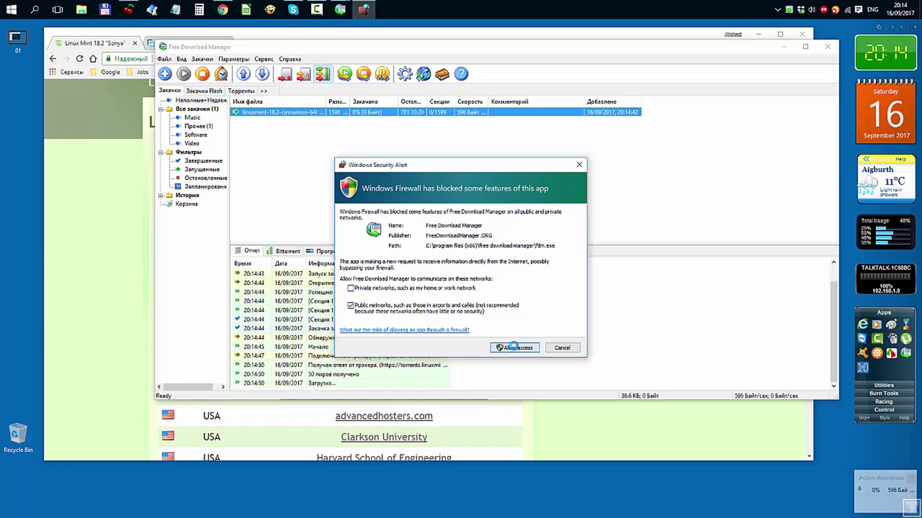
pyautogui.click(514, 348)
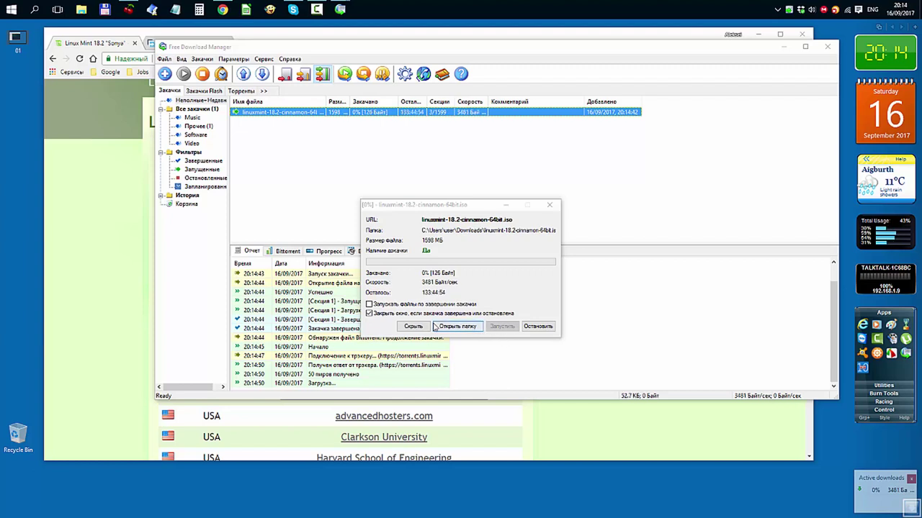
# Hide the download's progress window and choose not to show this window anymore.
pyautogui.click(411, 327)
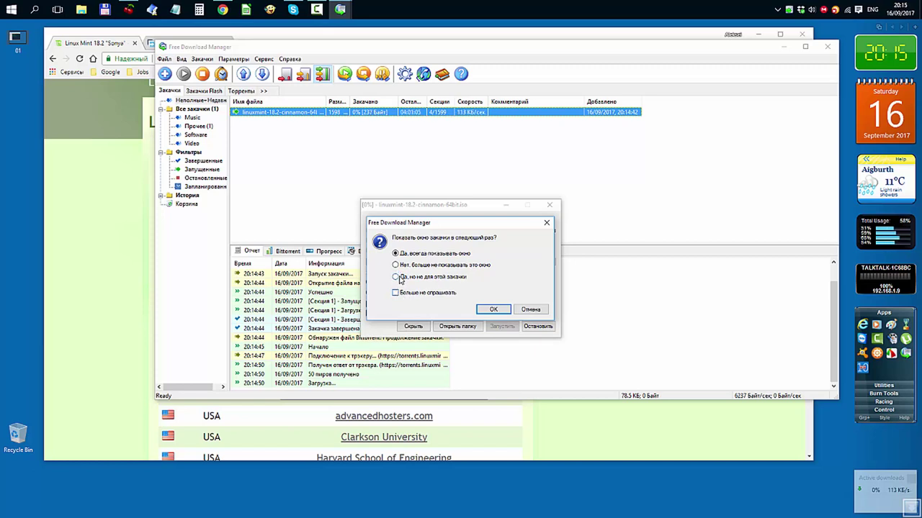
pyautogui.click(398, 266)
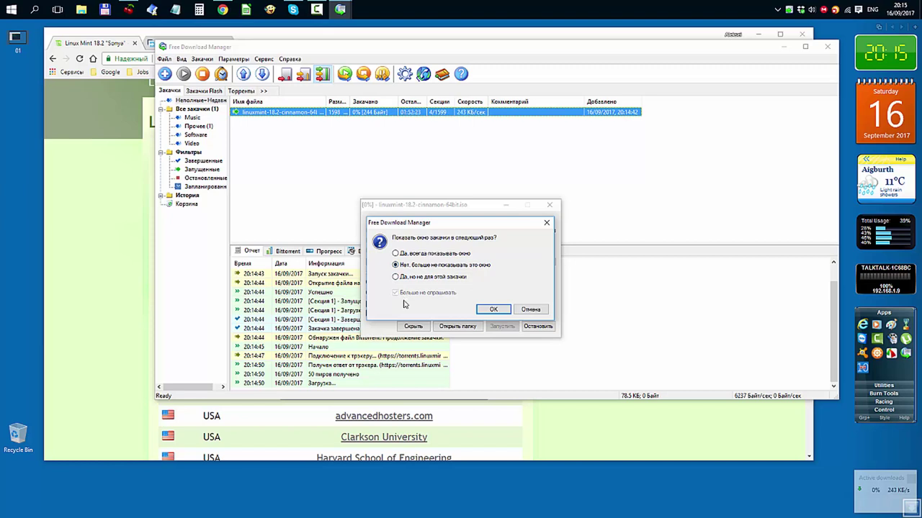
pyautogui.click(493, 309)
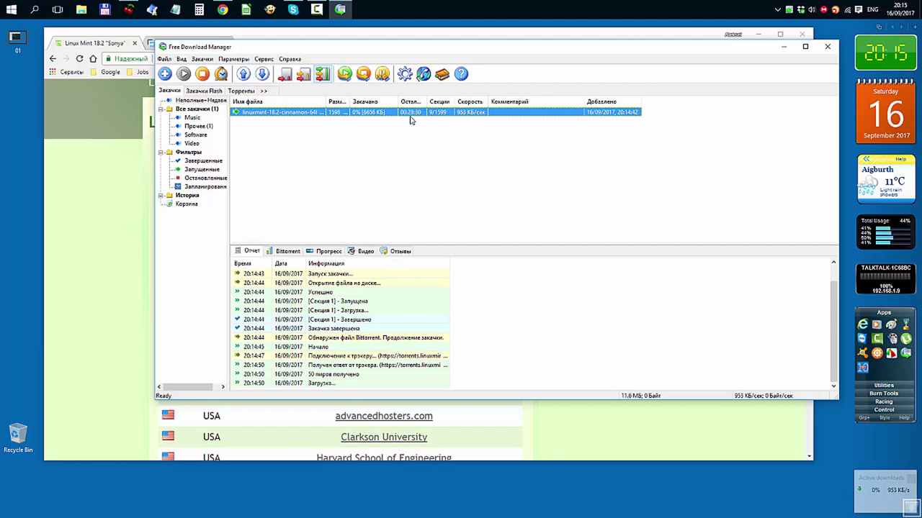
# Widen the remaining-time column in the download list and minimize the Free Download Manager window.
pyautogui.moveTo(424, 103); pyautogui.dragTo(444, 102)
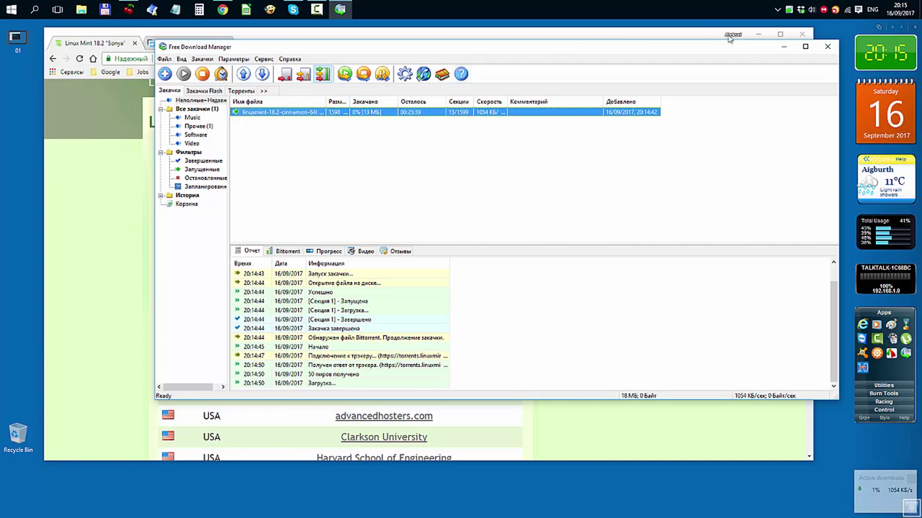
pyautogui.click(783, 48)
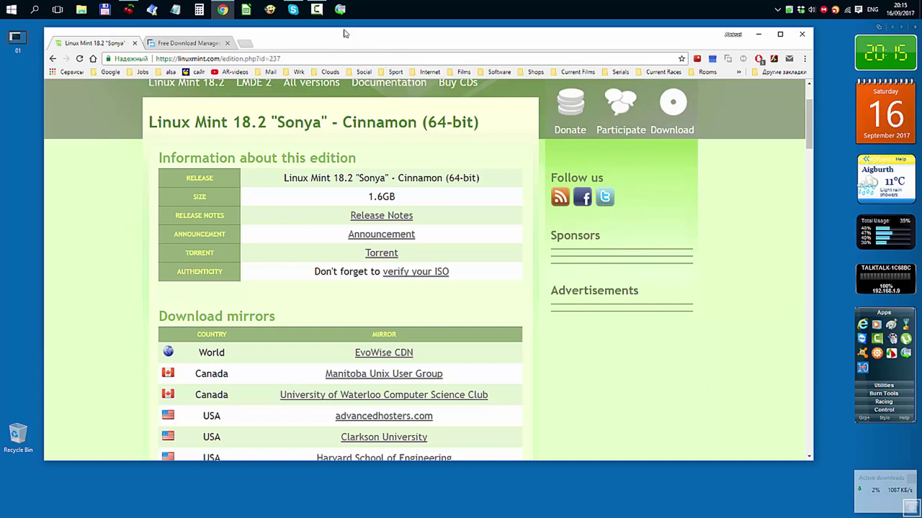
# Bring the Free Download Manager window back up to check on the running download.
pyautogui.moveTo(341, 9)
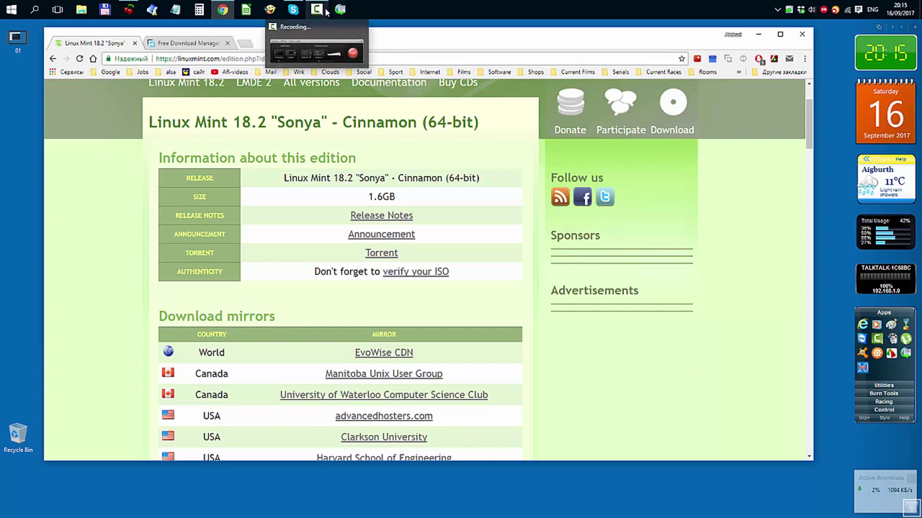
pyautogui.click(334, 39)
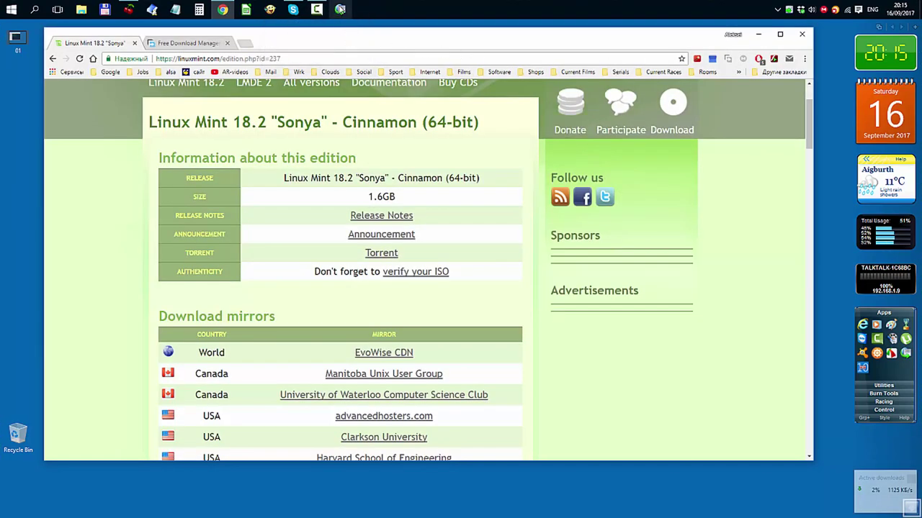
pyautogui.click(789, 10)
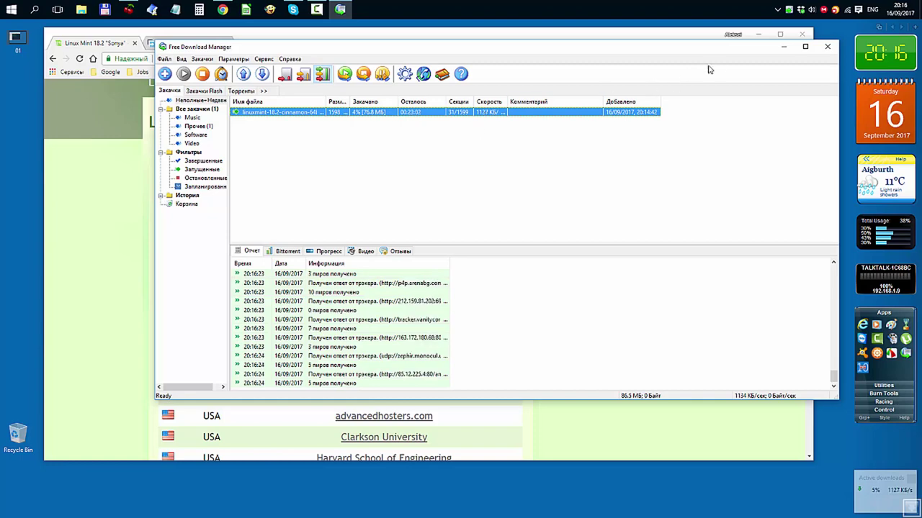
# Minimize Free Download Manager and find the Russian Yandex Team mirror in the Linux Mint download mirrors list.
pyautogui.click(784, 46)
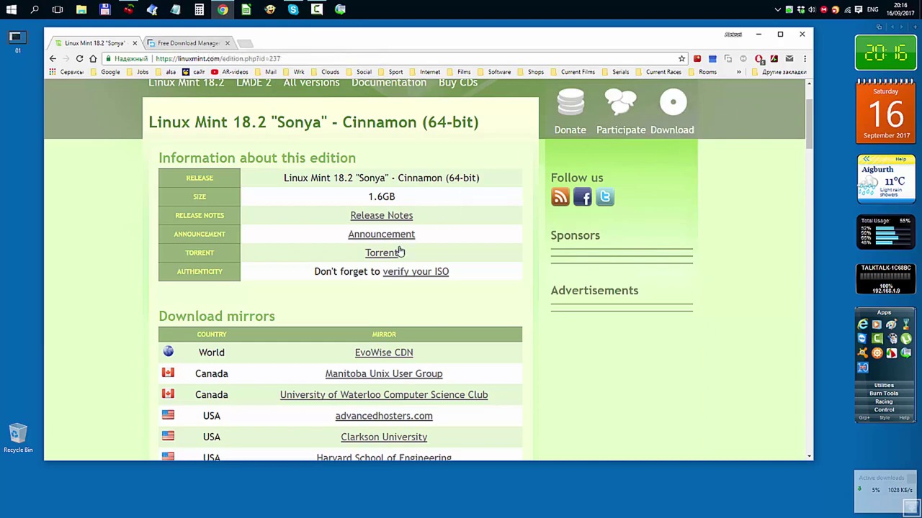
pyautogui.moveTo(808, 126); pyautogui.dragTo(808, 304)
pyautogui.scroll(-3, 808, 304)
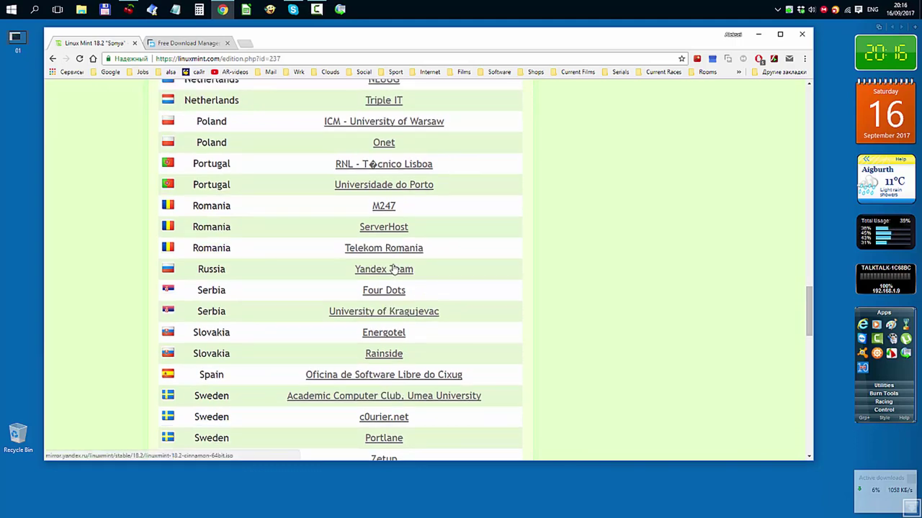
# Switch to CherryTree, review the links in the note 02 from linuxmint.com to virtualbox.org, and minimize CherryTree.
pyautogui.click(128, 10)
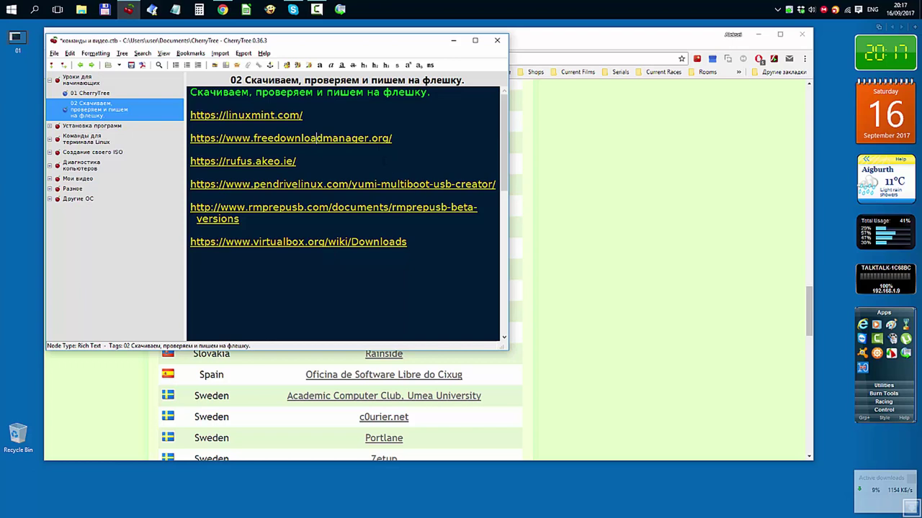
pyautogui.moveTo(303, 115); pyautogui.dragTo(375, 254)
pyautogui.click(349, 286)
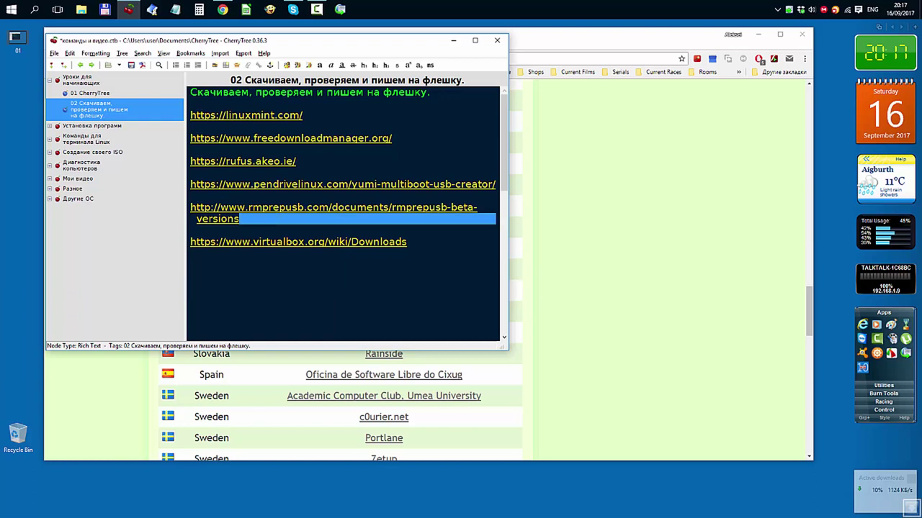
pyautogui.click(250, 263)
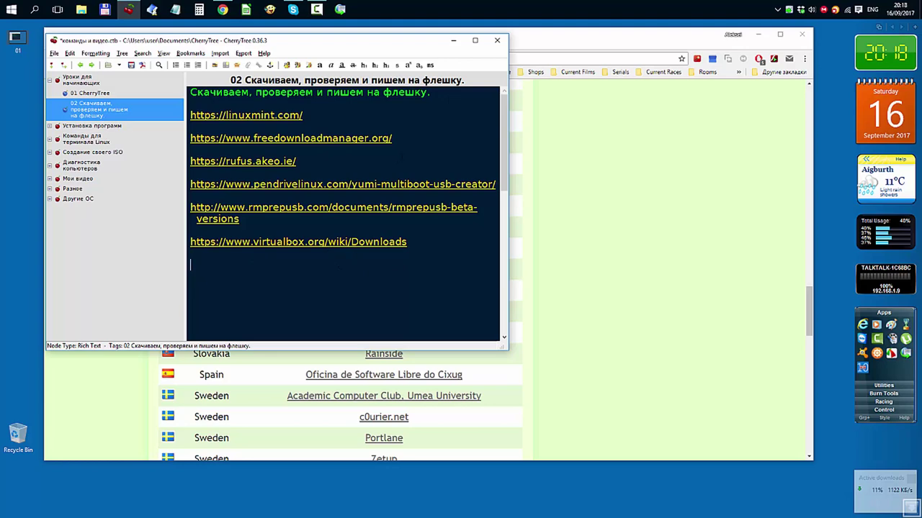
pyautogui.click(453, 40)
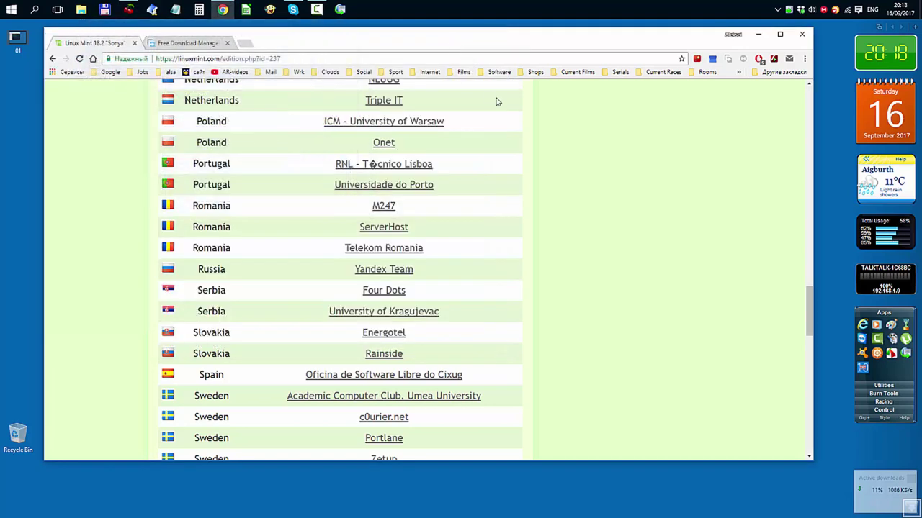
# Go back to the edition information table on the Linux Mint page and examine its torrent and ISO verification entries.
pyautogui.scroll(15, 809, 99)
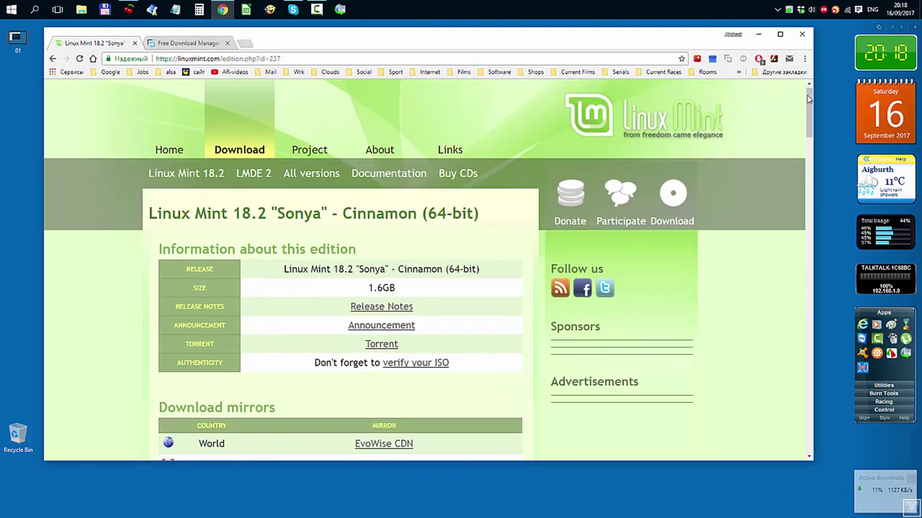
pyautogui.scroll(-3, 508, 240)
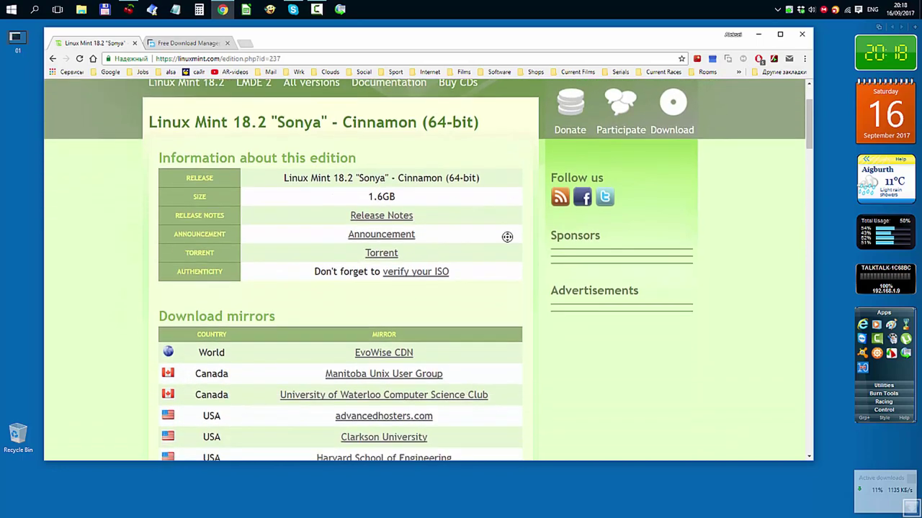
pyautogui.scroll(-1, 468, 216)
pyautogui.scroll(1, 426, 191)
pyautogui.scroll(2, 447, 216)
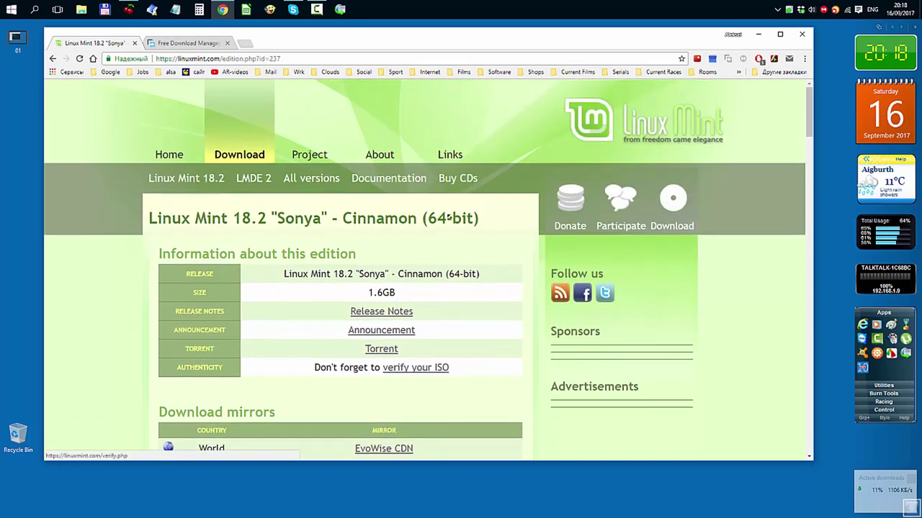
pyautogui.scroll(-1, 468, 255)
pyautogui.scroll(1, 465, 252)
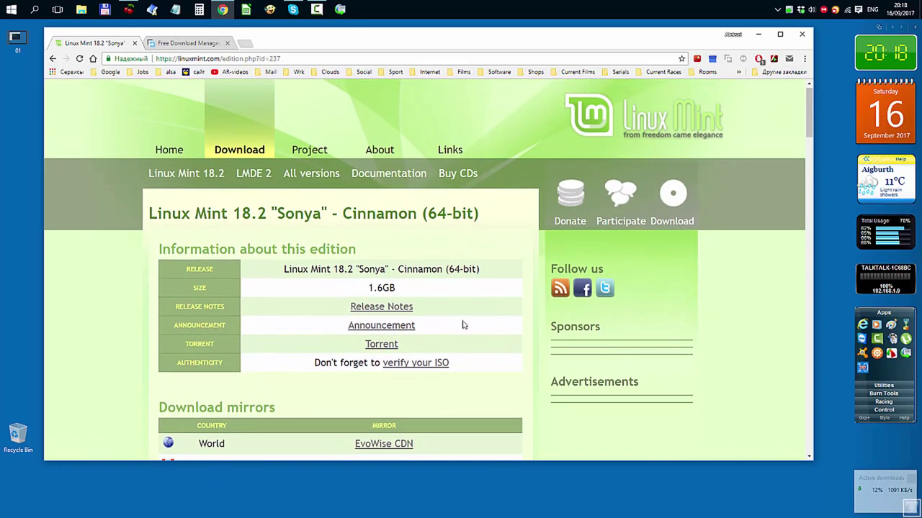
pyautogui.scroll(-1, 465, 326)
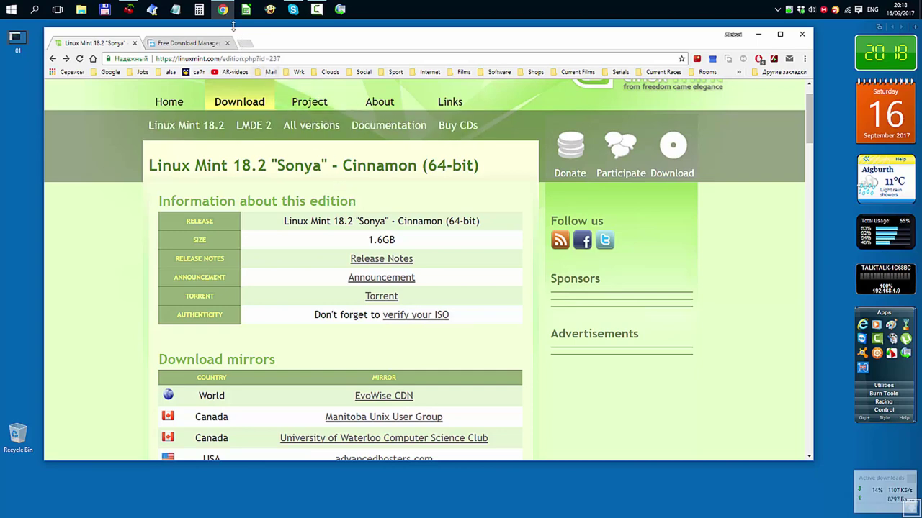
# Open the Rufus, YUMI, RMPrepUSB and VirtualBox download links from the CherryTree note in separate browser tabs.
pyautogui.click(128, 8)
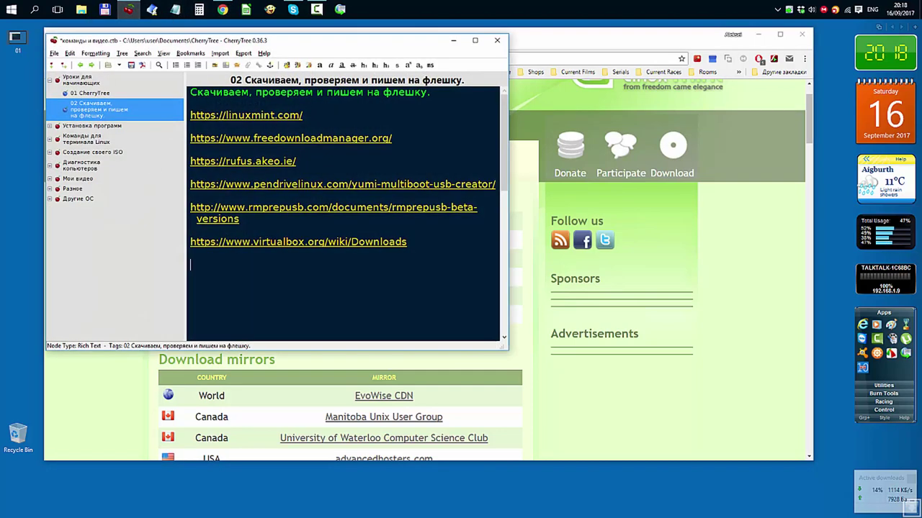
pyautogui.click(278, 162)
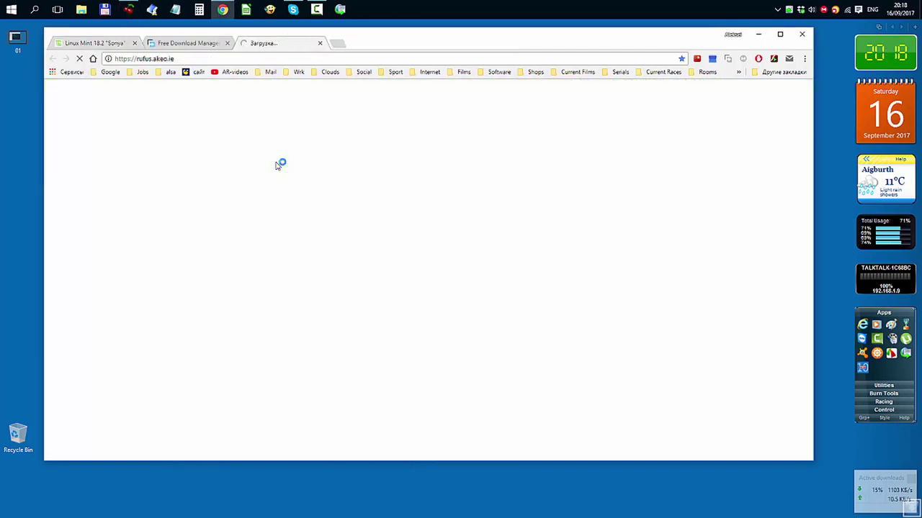
pyautogui.click(128, 9)
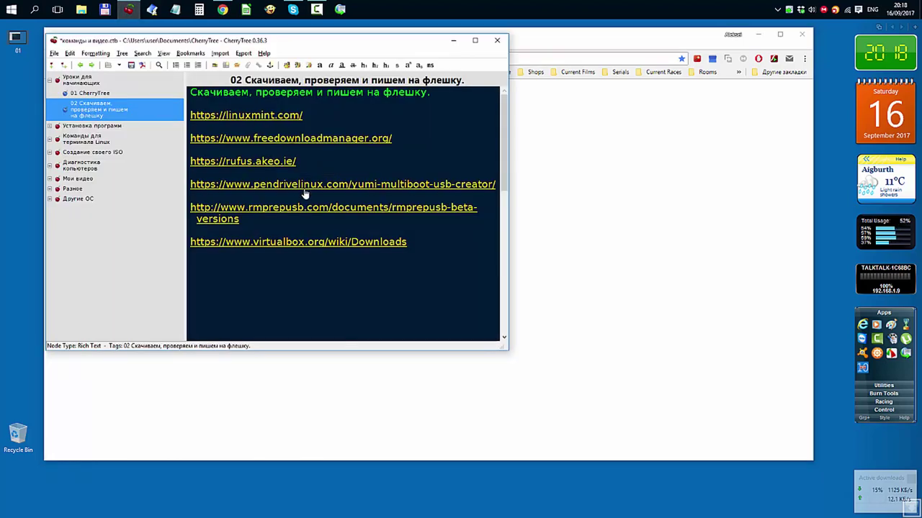
pyautogui.click(306, 189)
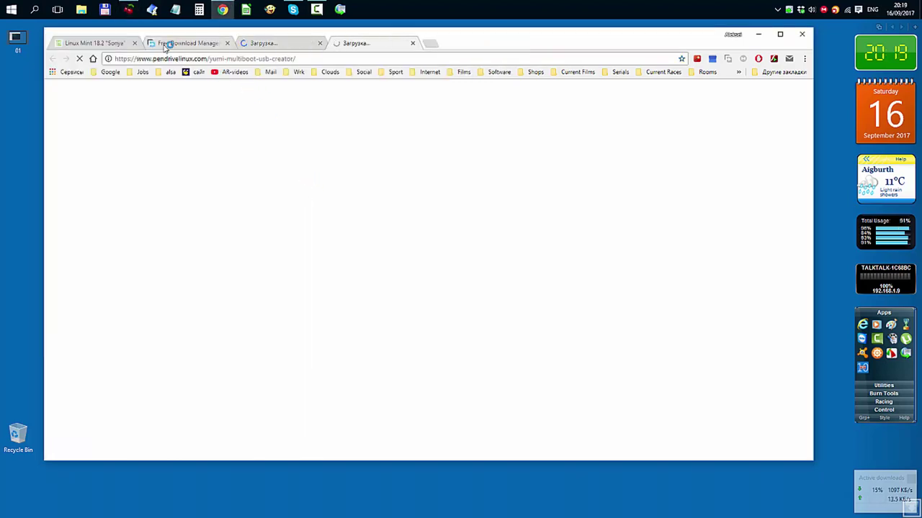
pyautogui.click(128, 9)
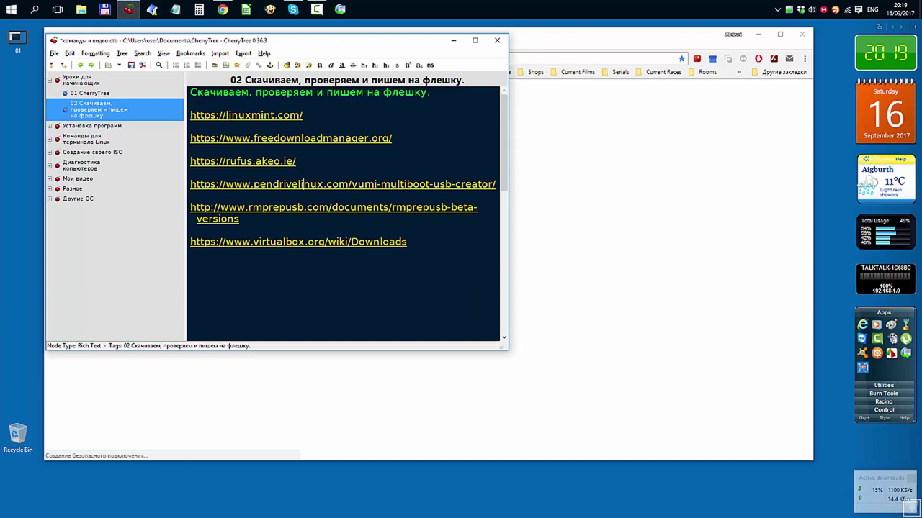
pyautogui.click(323, 209)
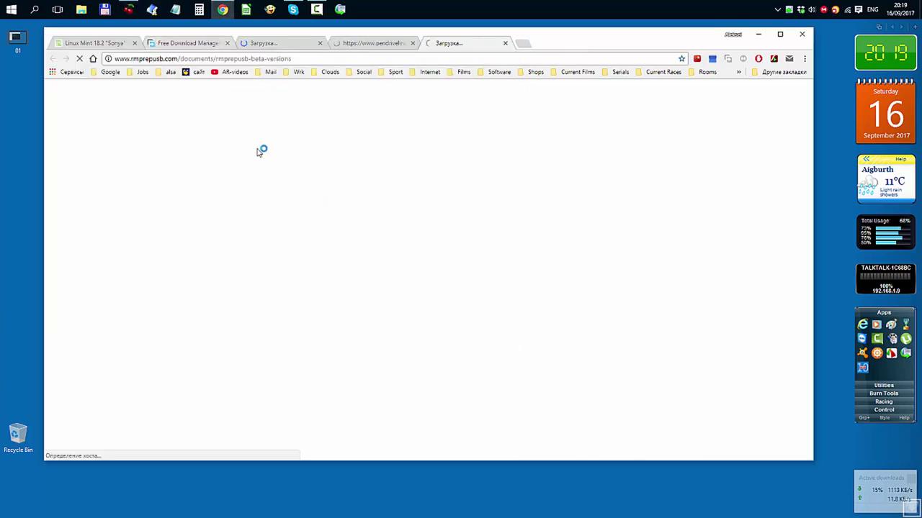
pyautogui.click(128, 10)
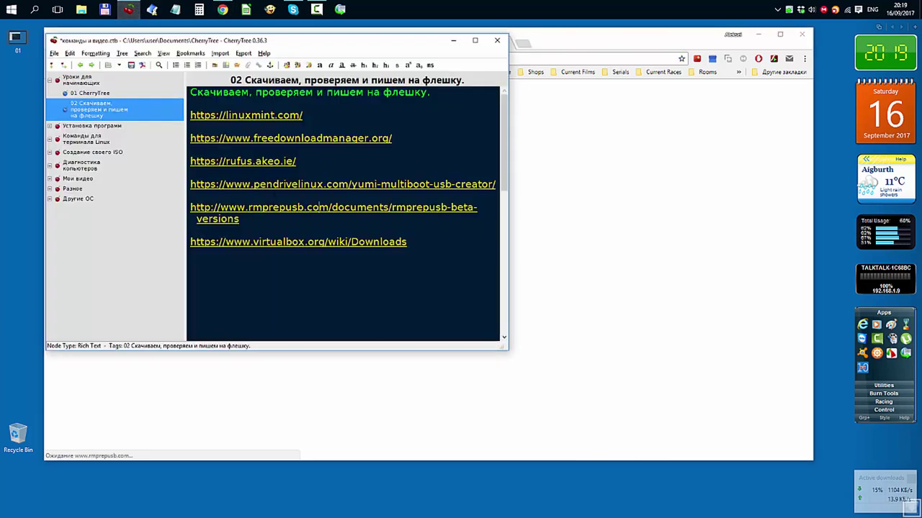
pyautogui.click(319, 242)
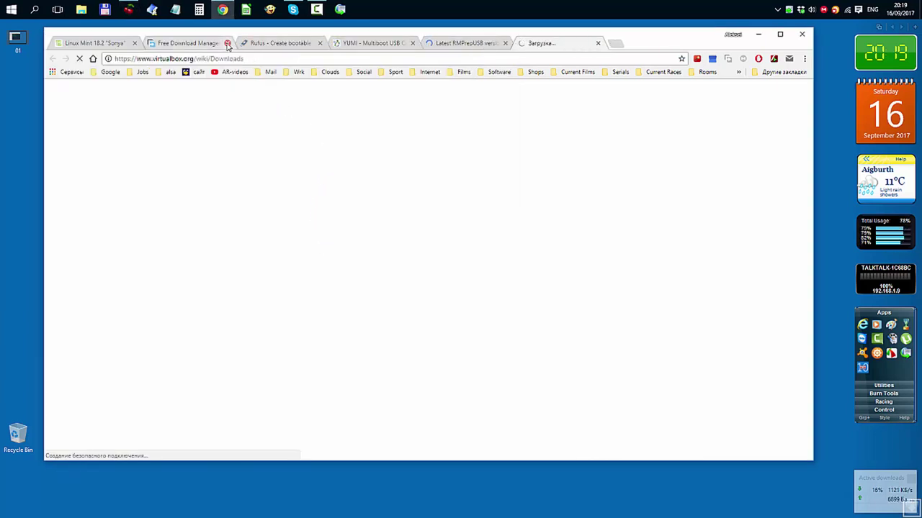
# Close the Free Download Manager and Linux Mint browser tabs and bring up the Rufus page.
pyautogui.click(226, 43)
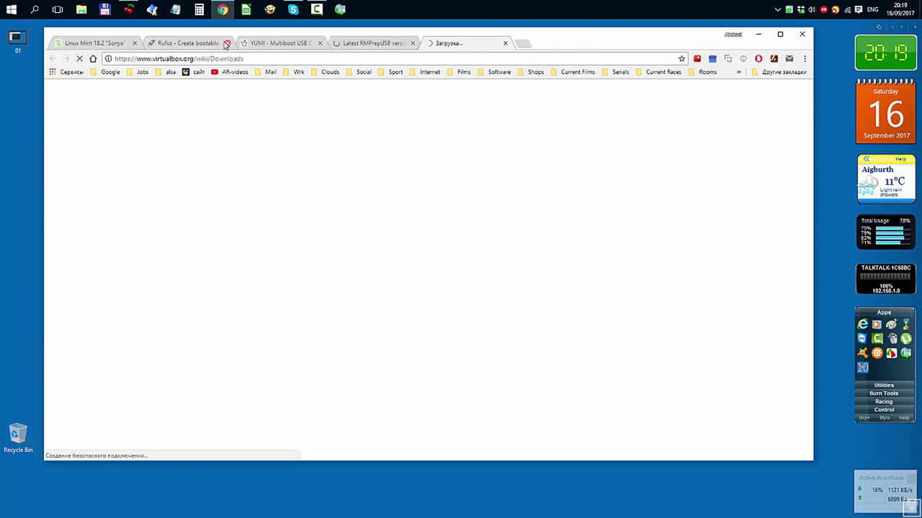
pyautogui.click(134, 44)
pyautogui.click(110, 44)
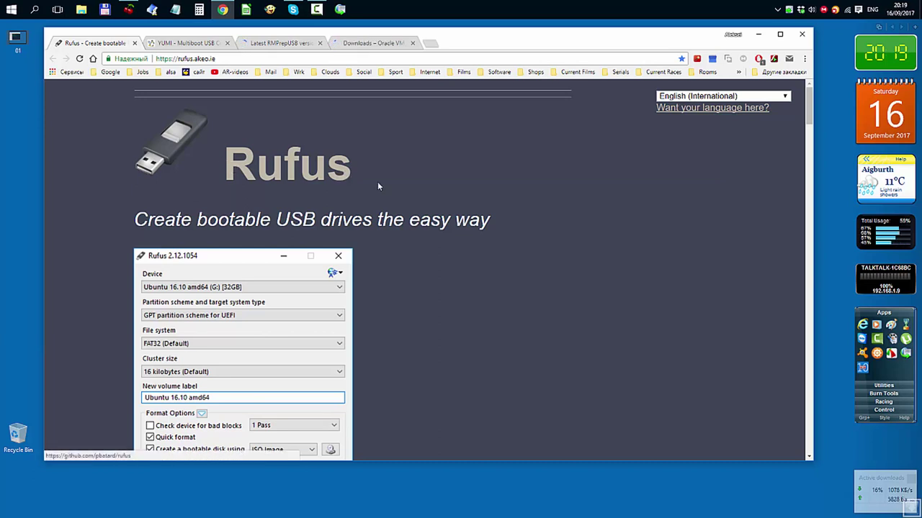
# Find the Download section with the Rufus 2.17 links on the Rufus page.
pyautogui.scroll(-4, 440, 203)
pyautogui.scroll(-3, 436, 207)
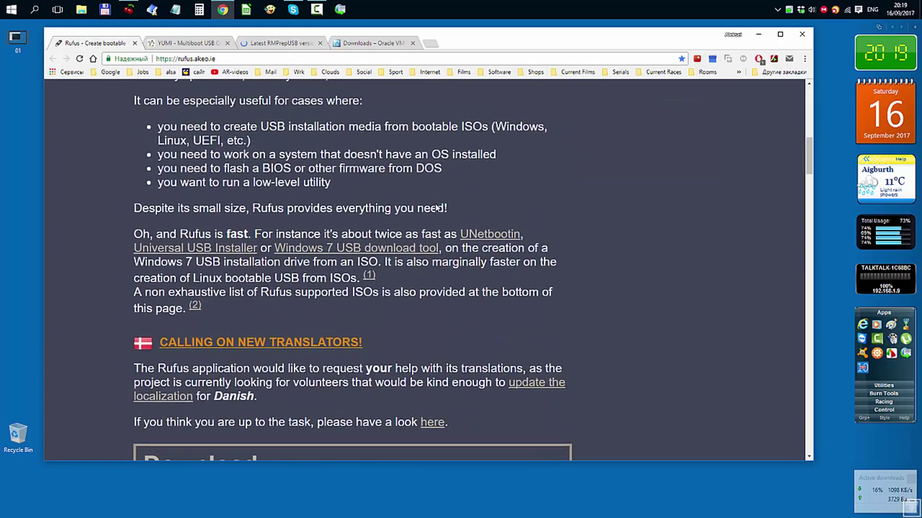
pyautogui.scroll(-3, 432, 208)
pyautogui.scroll(-1, 427, 209)
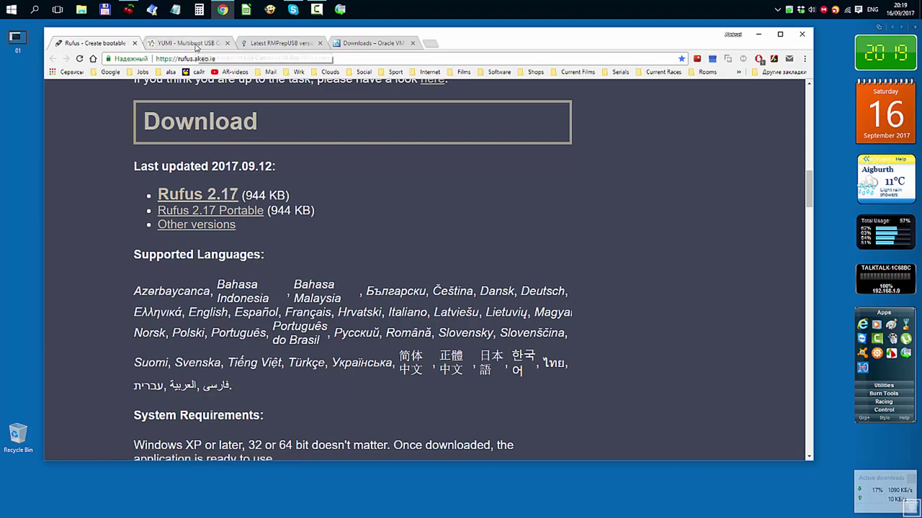
# Show the YUMI page and find the download links for YUMI-2.0.4.9.exe and YUMI UEFI BETA.
pyautogui.click(196, 43)
pyautogui.scroll(-10, 319, 232)
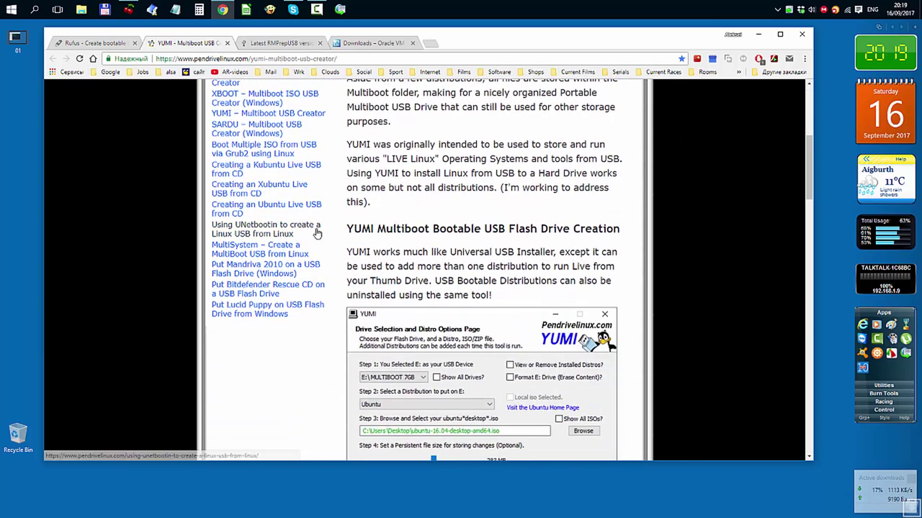
pyautogui.scroll(-4, 313, 232)
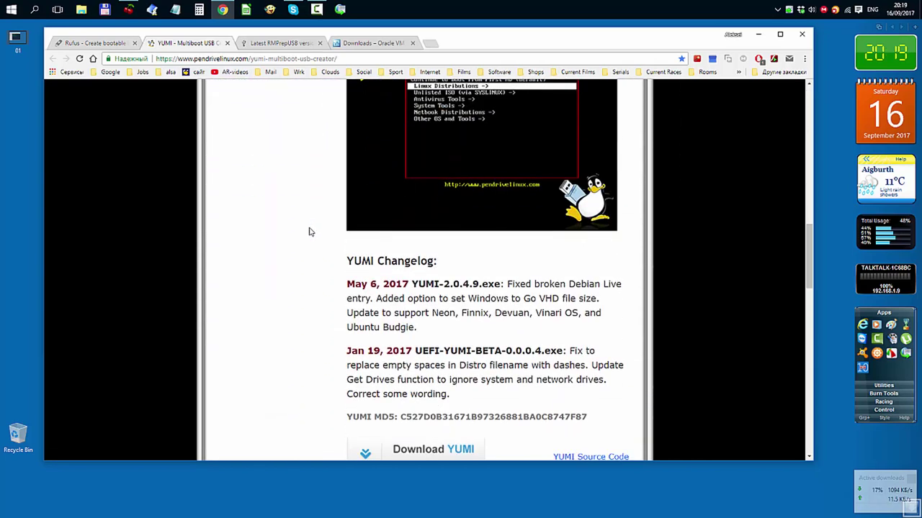
pyautogui.scroll(-3, 310, 232)
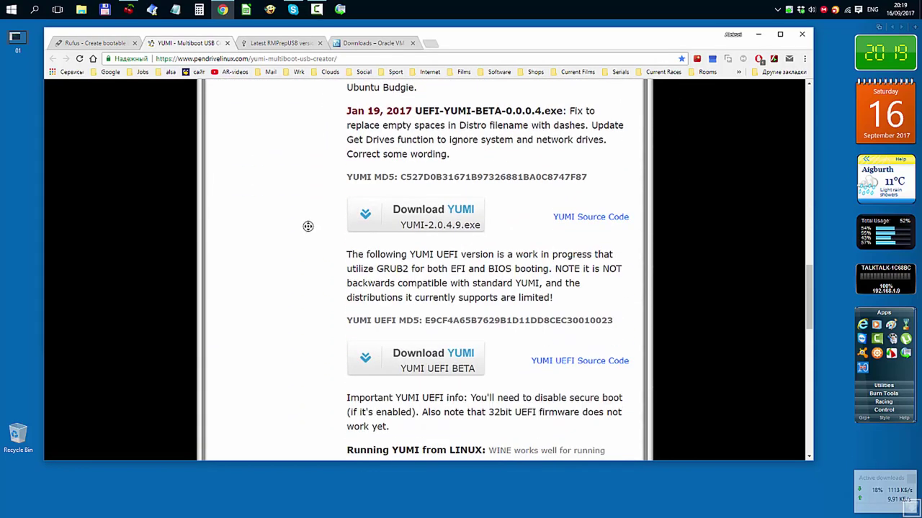
pyautogui.scroll(1, 319, 214)
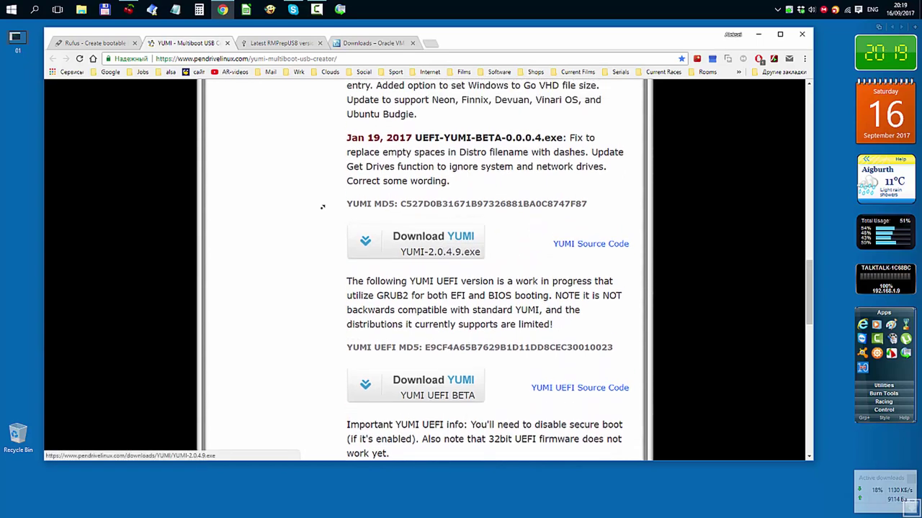
pyautogui.scroll(-1, 370, 272)
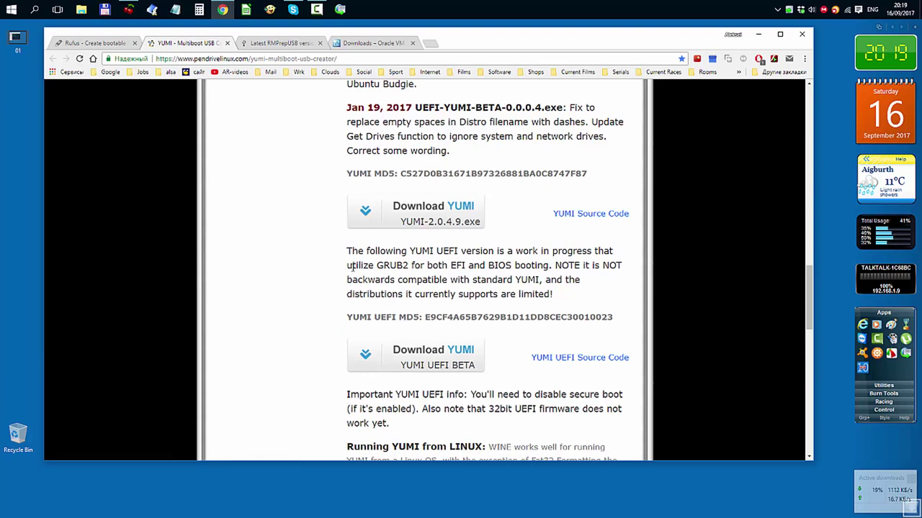
# Return to the beginning of the YUMI page, highlight text from its title briefly and clear the selection.
pyautogui.click(809, 95)
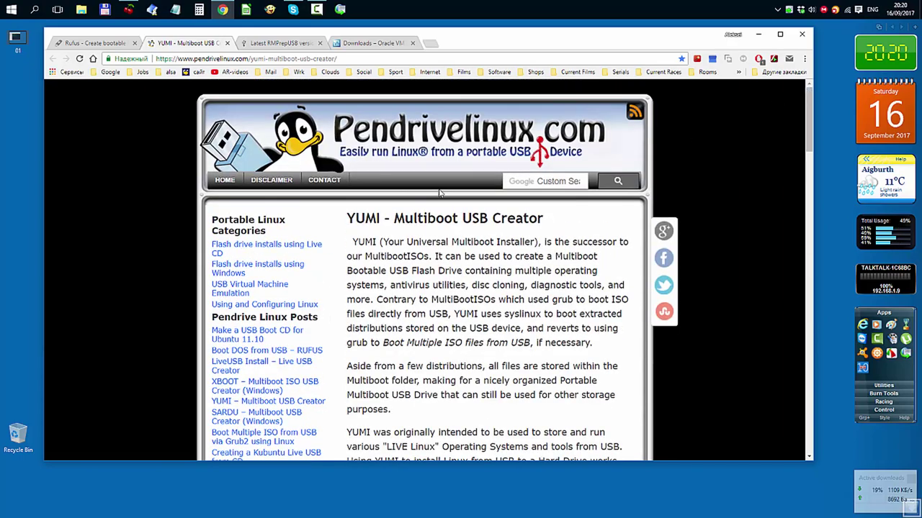
pyautogui.moveTo(379, 218); pyautogui.dragTo(344, 234)
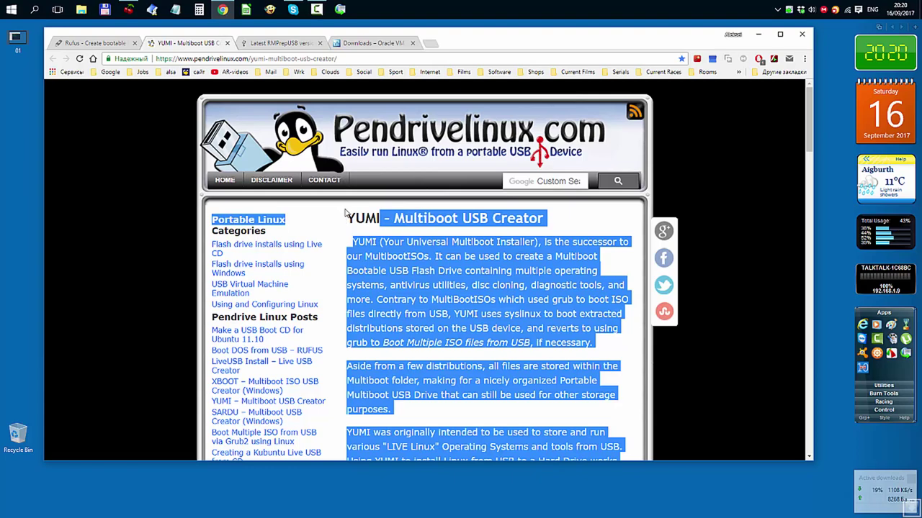
pyautogui.click(358, 217)
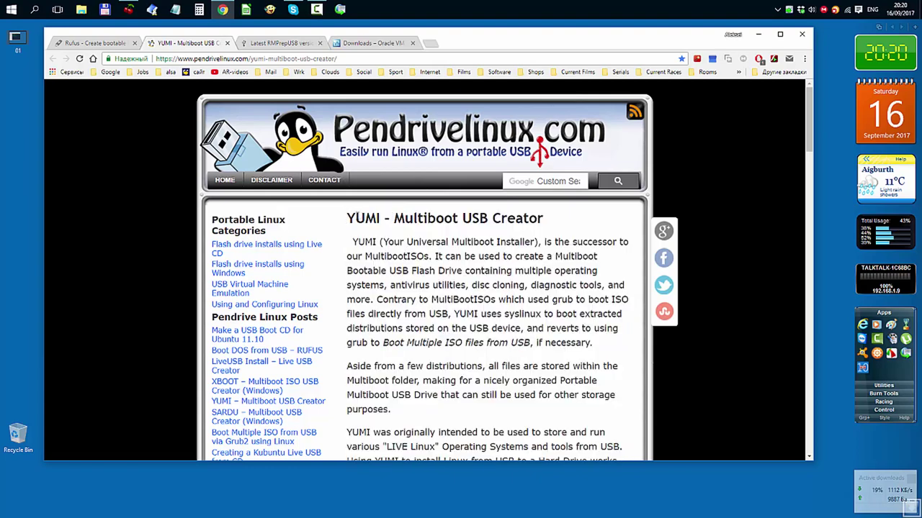
# Check the links in CherryTree again, return to the browser and find the latest version downloads on the RMPrepUSB page.
pyautogui.click(129, 9)
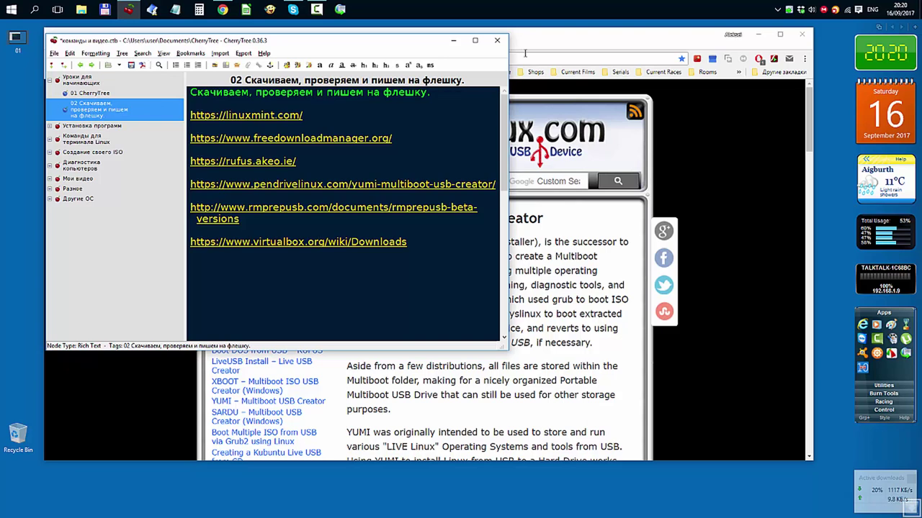
pyautogui.click(566, 43)
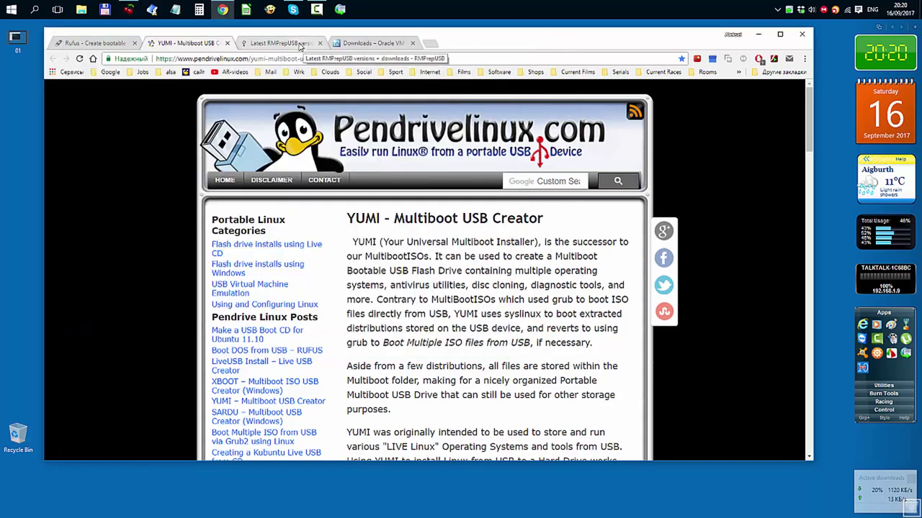
pyautogui.click(300, 46)
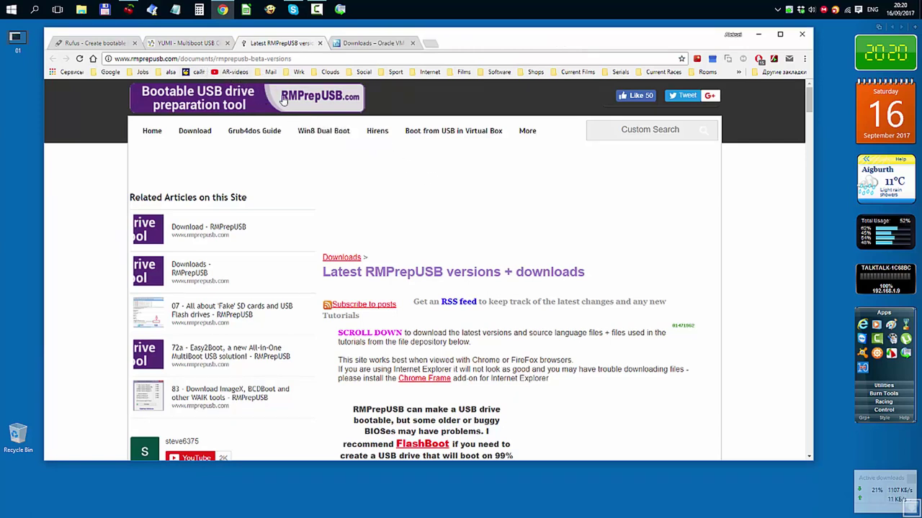
pyautogui.moveTo(324, 133)
pyautogui.scroll(-10, 334, 151)
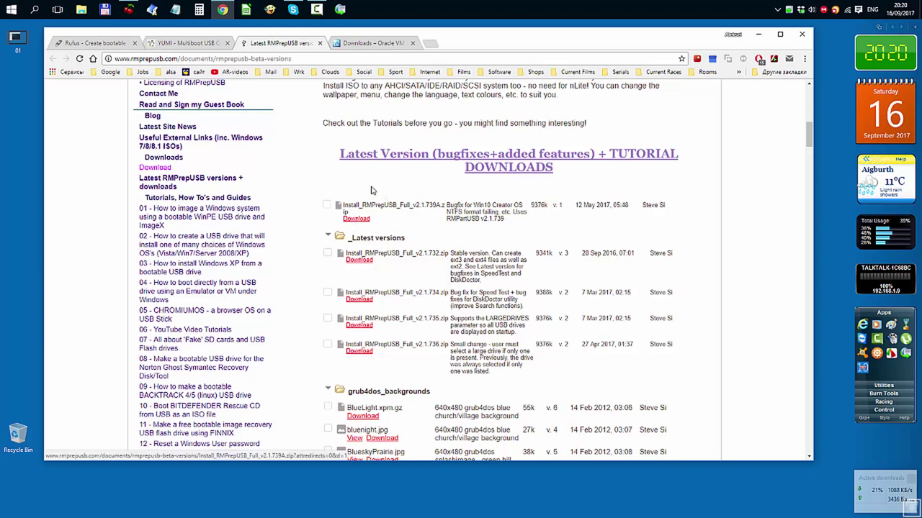
# Mark Install_RMPrepUSB_Full_v2.1.739A.zip on the RMPrepUSB page and download it to the Downloads folder.
pyautogui.click(328, 207)
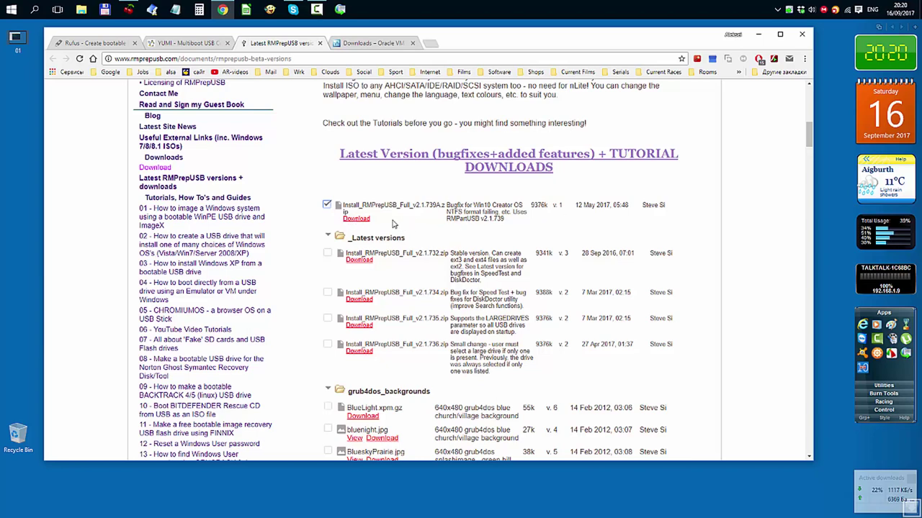
pyautogui.click(328, 206)
pyautogui.click(327, 206)
pyautogui.click(327, 206)
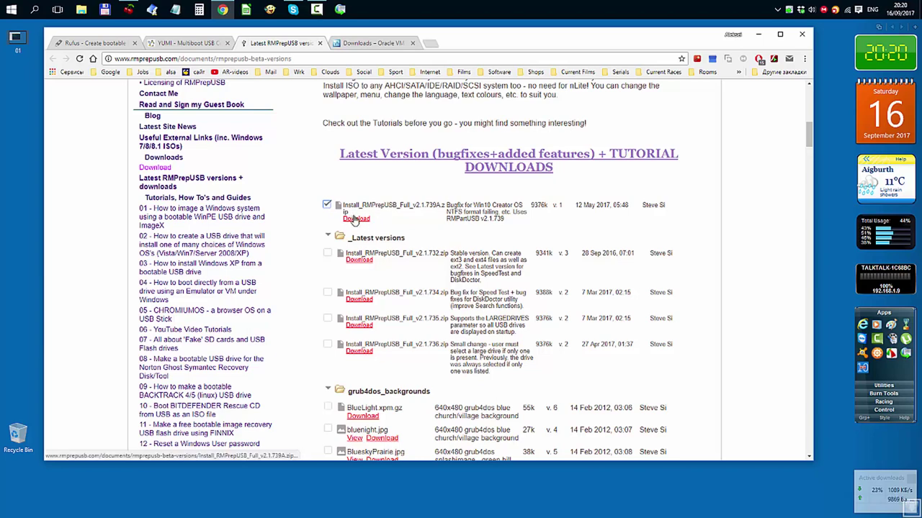
pyautogui.click(356, 219)
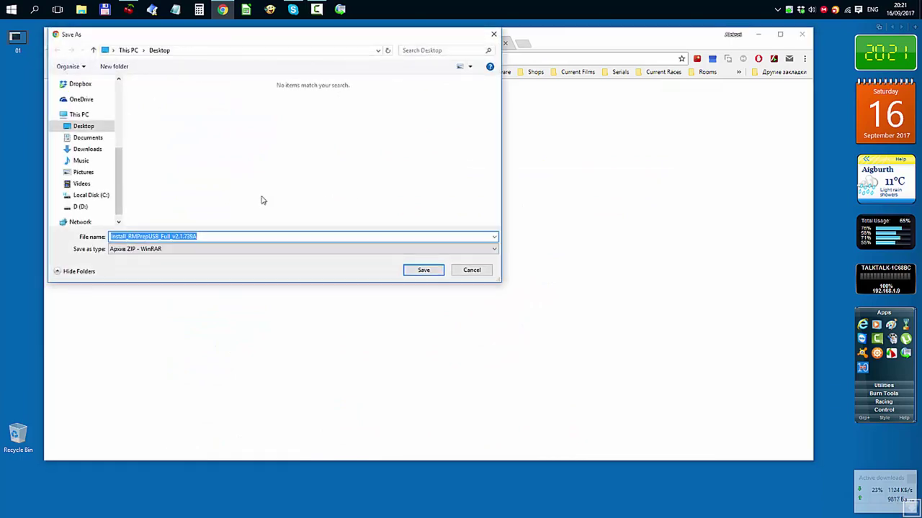
pyautogui.click(118, 221)
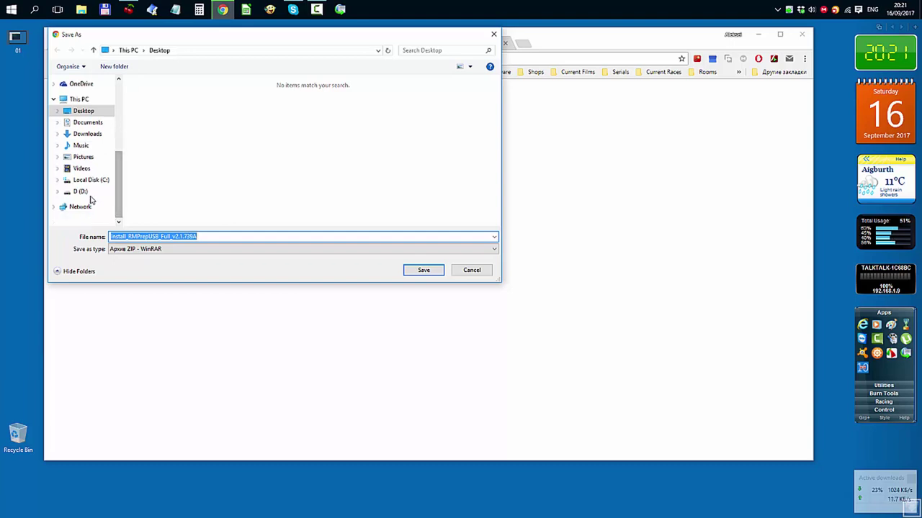
pyautogui.click(87, 135)
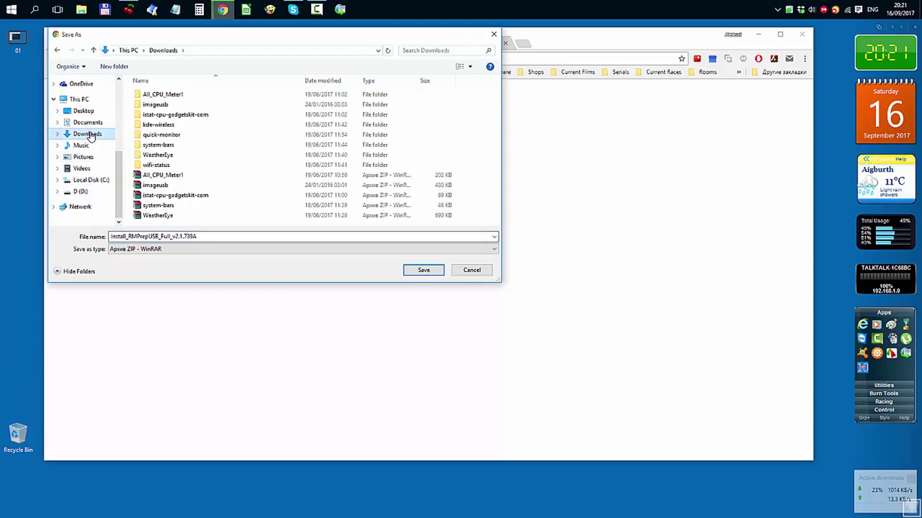
pyautogui.click(424, 271)
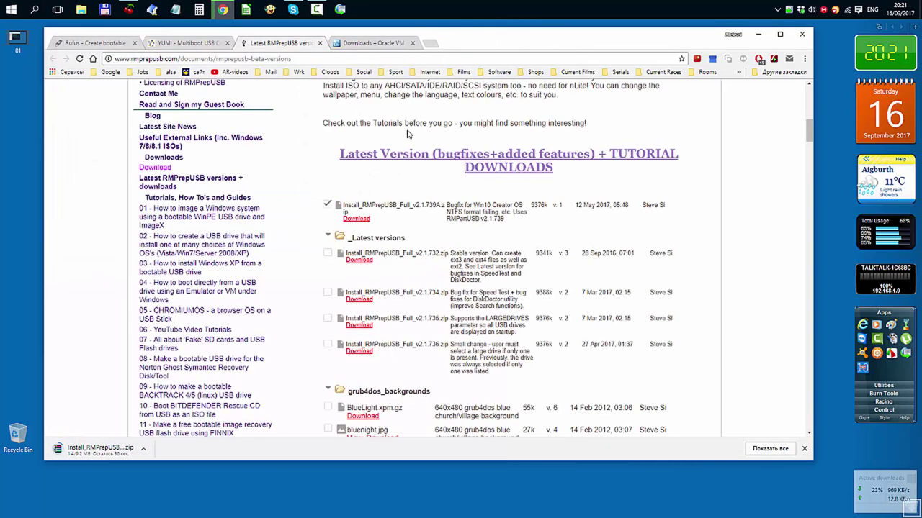
# Show the VirtualBox 5.1.28 downloads for Windows hosts and the Extension Pack for all supported platforms, cancelling both save dialogs.
pyautogui.click(370, 43)
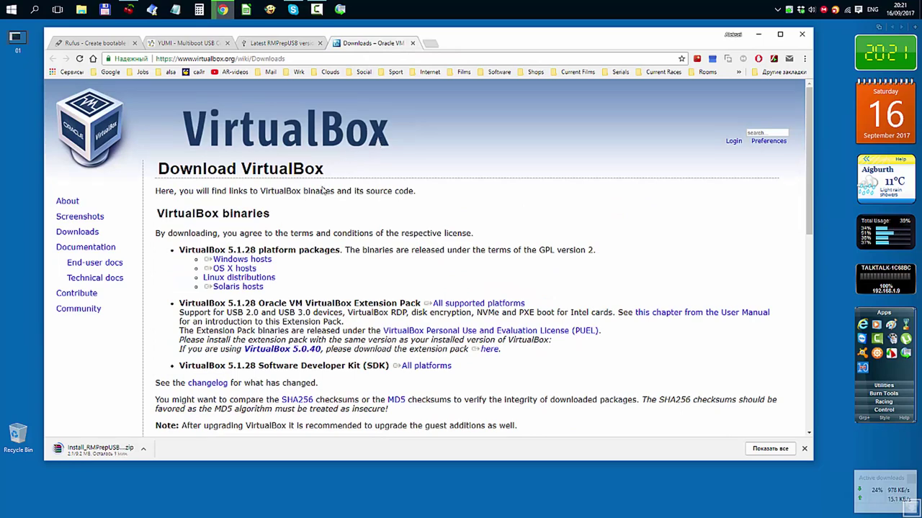
pyautogui.click(248, 260)
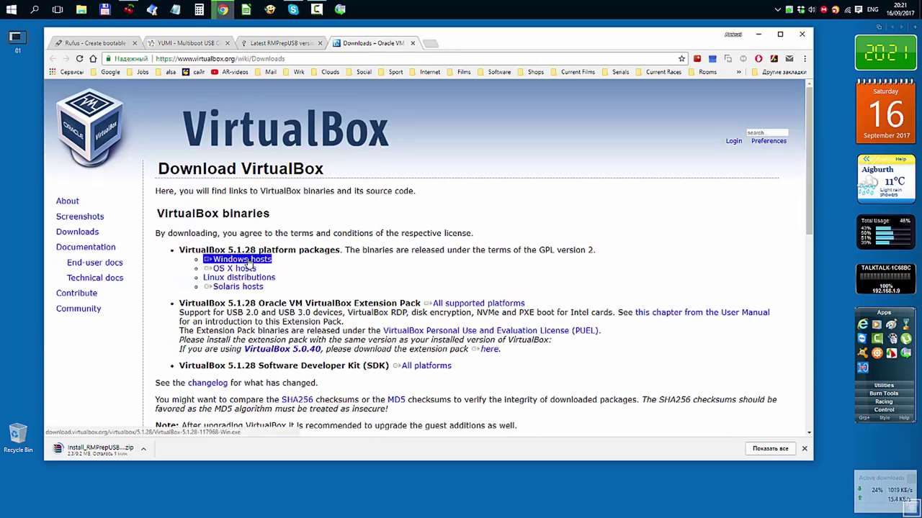
pyautogui.click(249, 263)
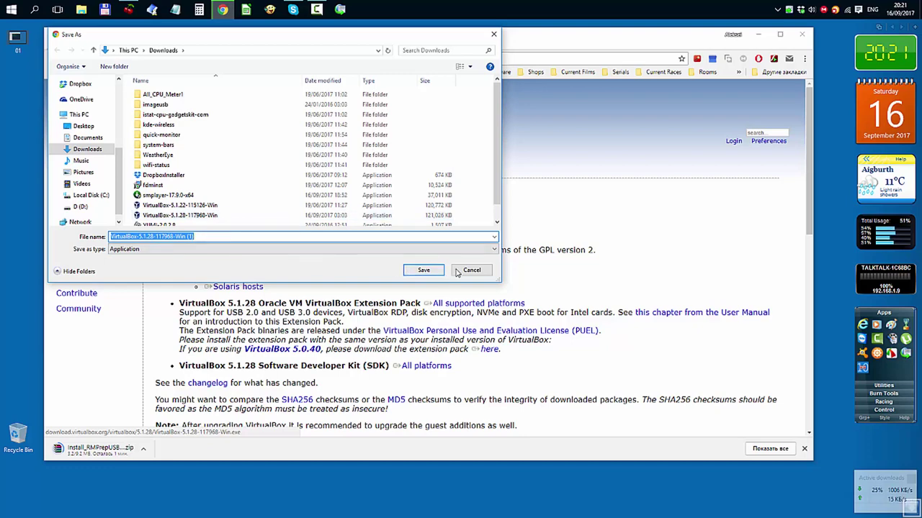
pyautogui.click(486, 270)
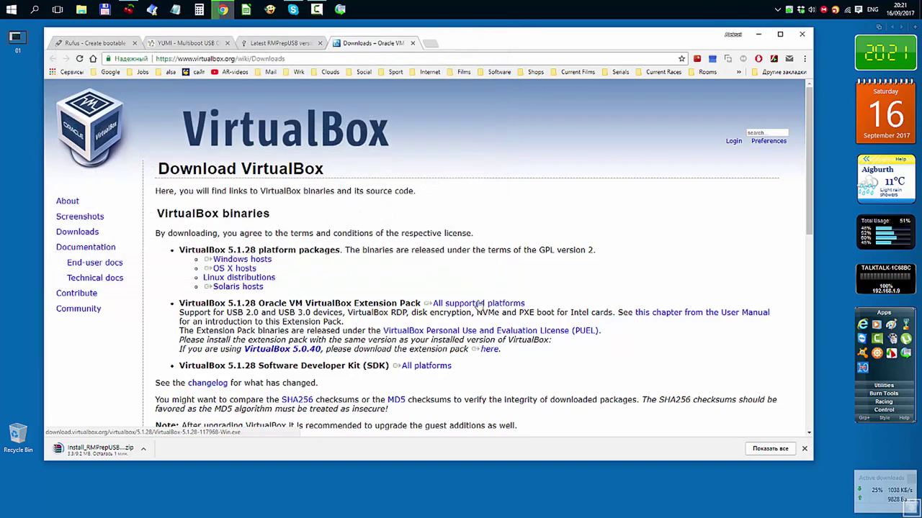
pyautogui.click(475, 305)
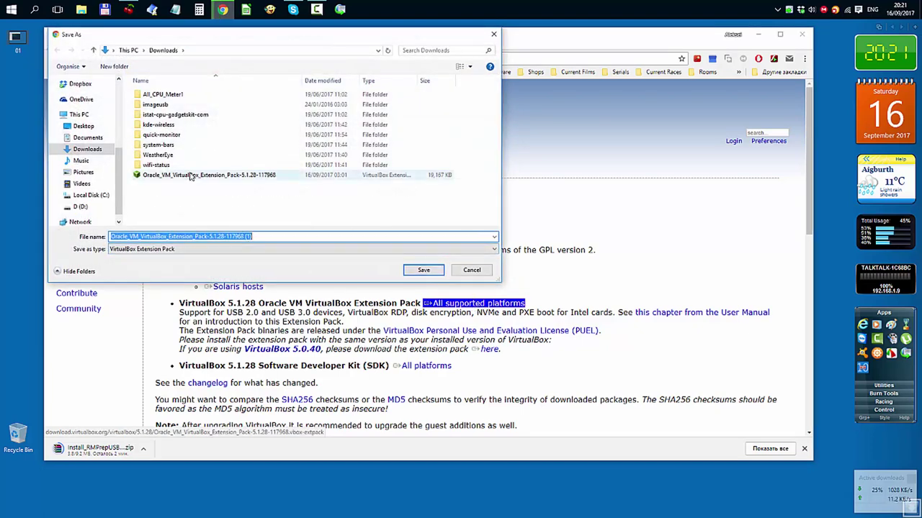
pyautogui.click(473, 271)
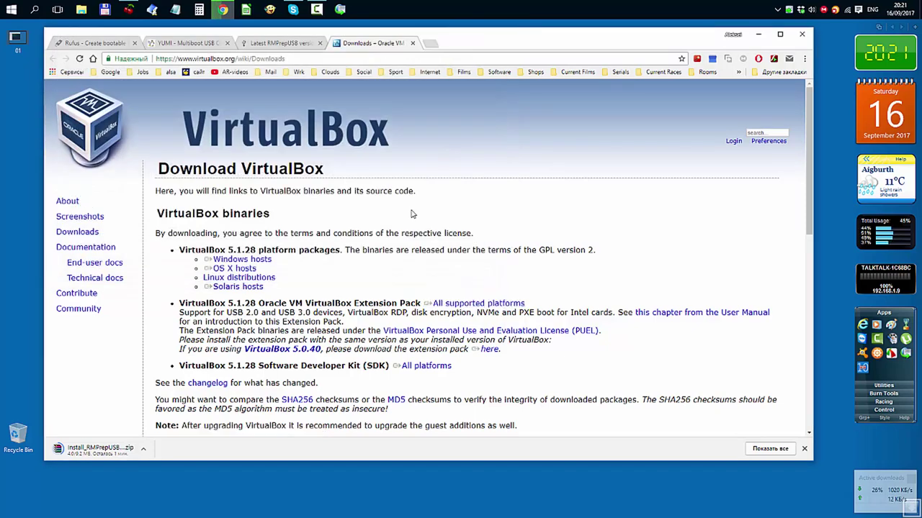
# Bring up the download links in CherryTree and minimize the browser.
pyautogui.click(129, 10)
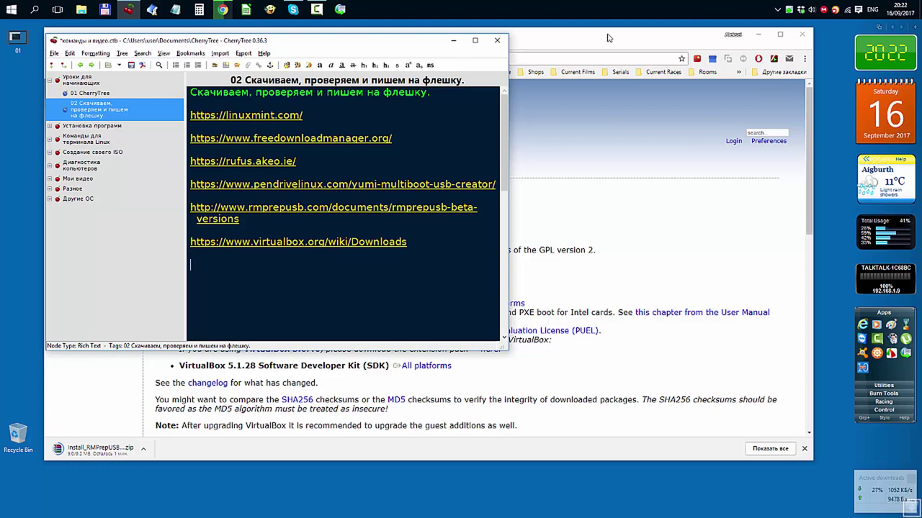
pyautogui.click(759, 36)
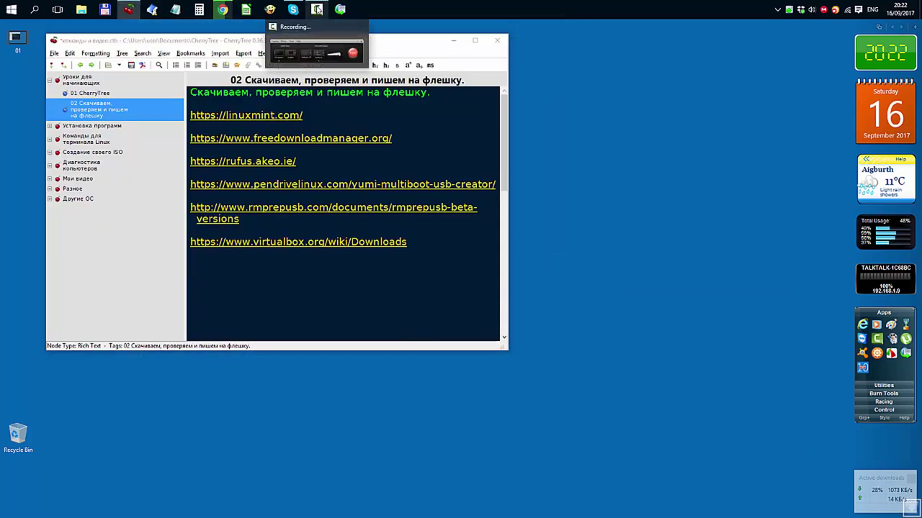
pyautogui.click(317, 10)
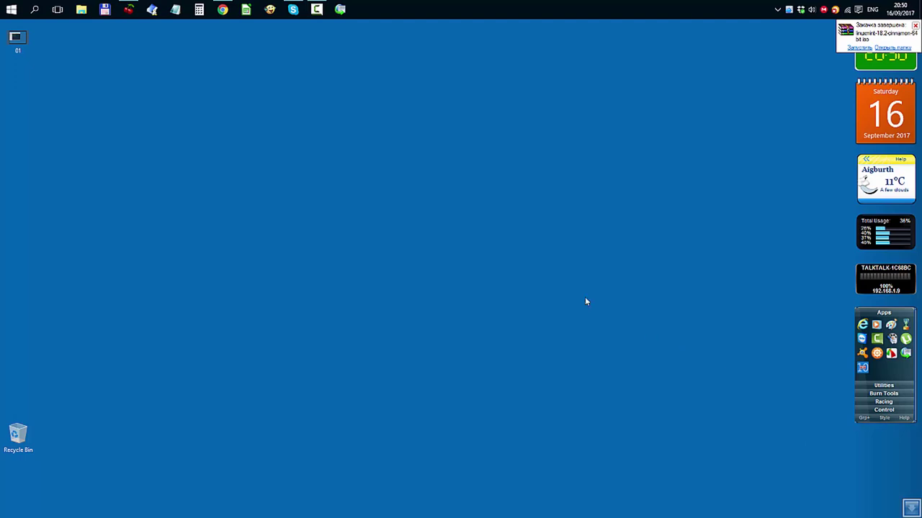
# Open the folder of the finished download and move linuxmint-18.2-cinnamon-64bit from Downloads to the Desktop.
pyautogui.click(893, 48)
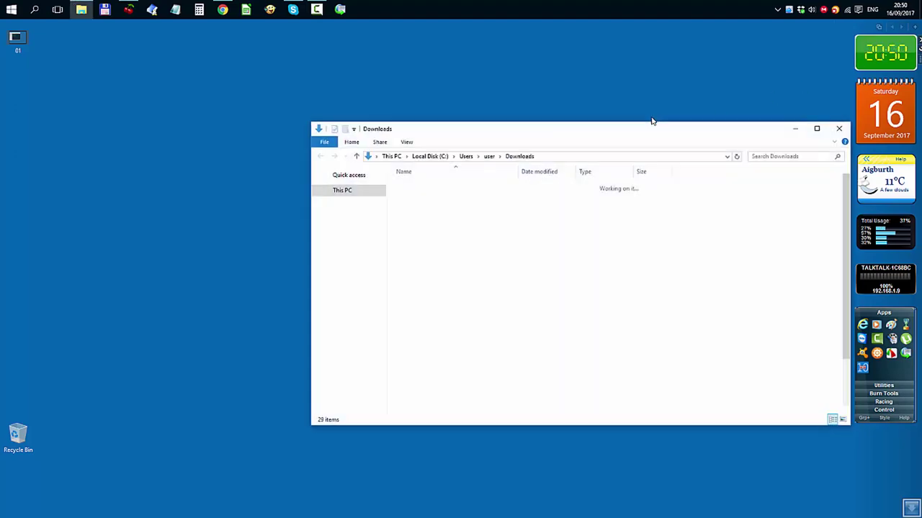
pyautogui.moveTo(630, 133); pyautogui.dragTo(454, 56)
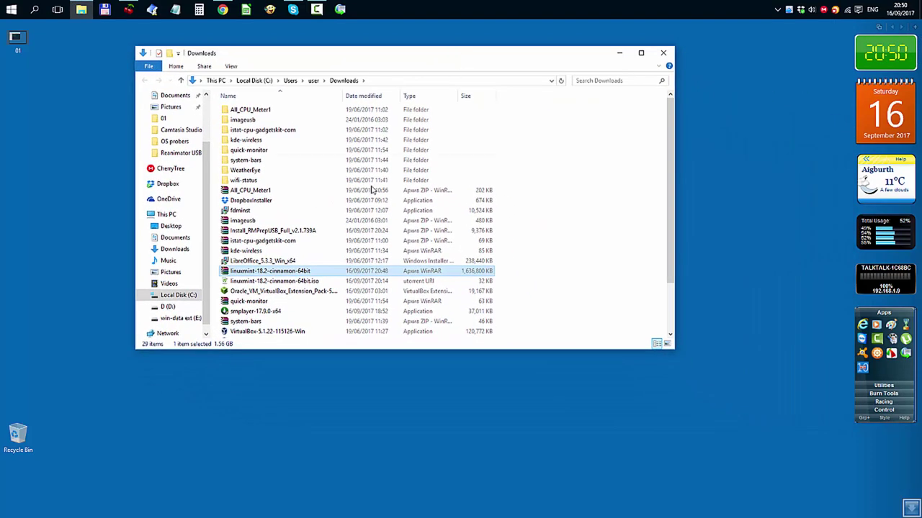
pyautogui.rightClick(308, 274)
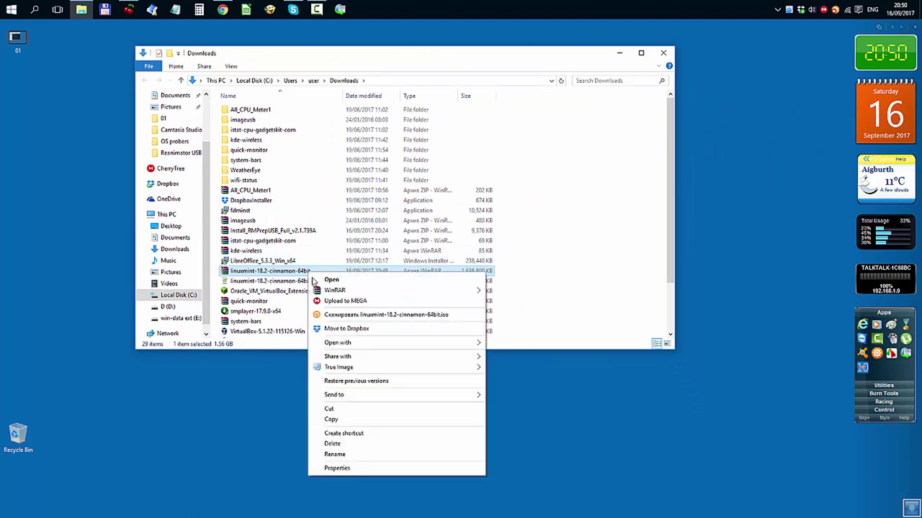
pyautogui.click(341, 410)
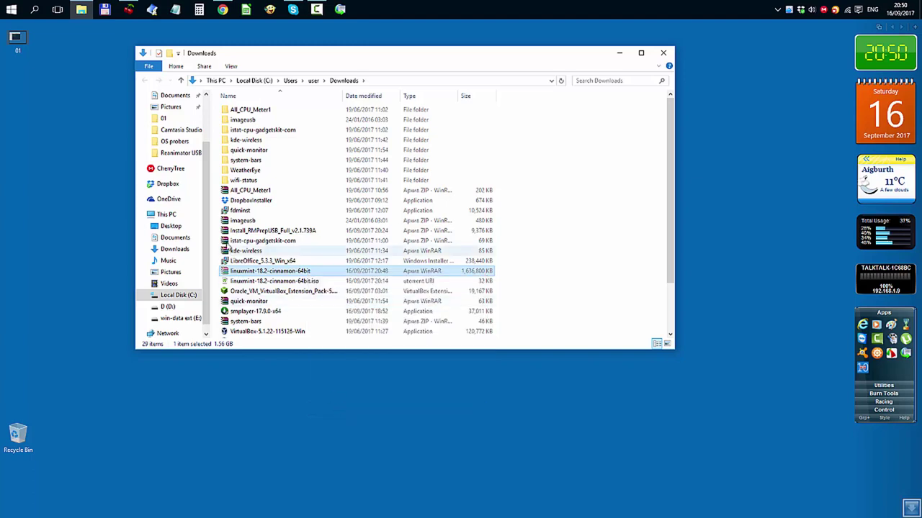
pyautogui.click(176, 226)
pyautogui.rightClick(308, 174)
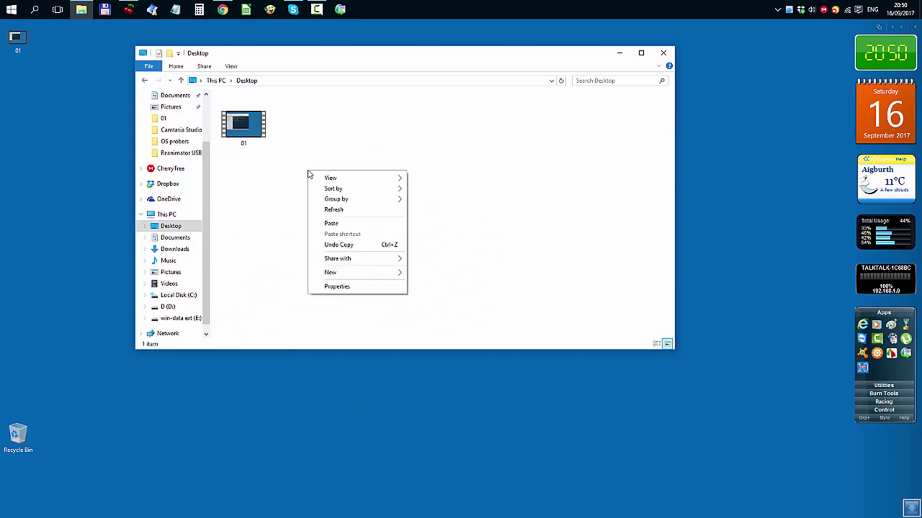
pyautogui.click(342, 224)
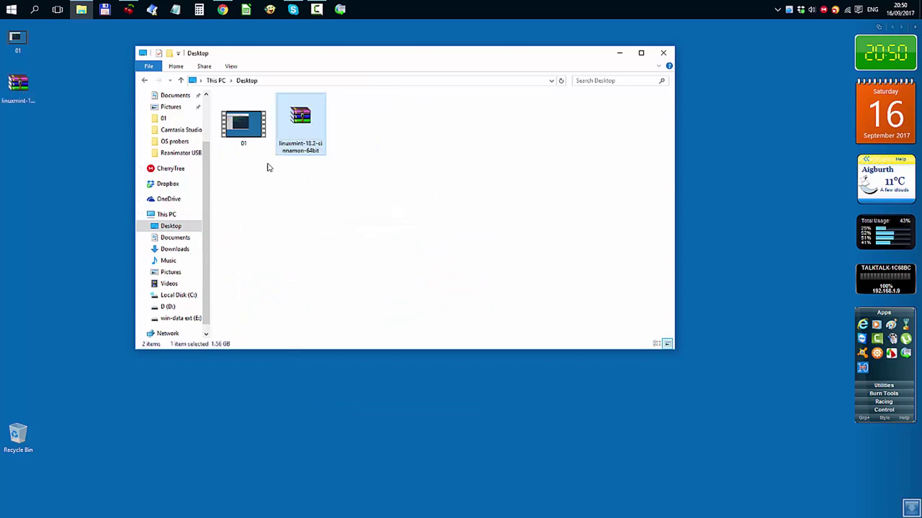
# Delete the video file 01 from the Desktop folder and minimize the window.
pyautogui.click(235, 181)
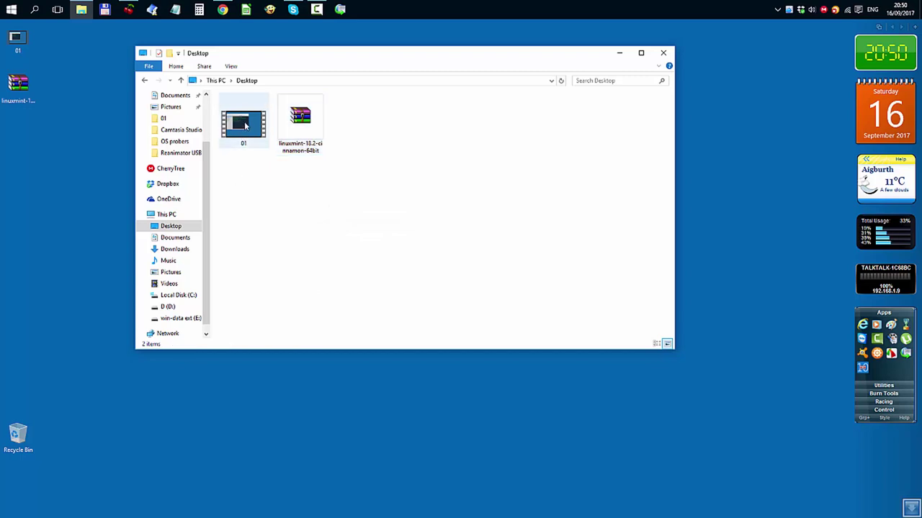
pyautogui.rightClick(244, 123)
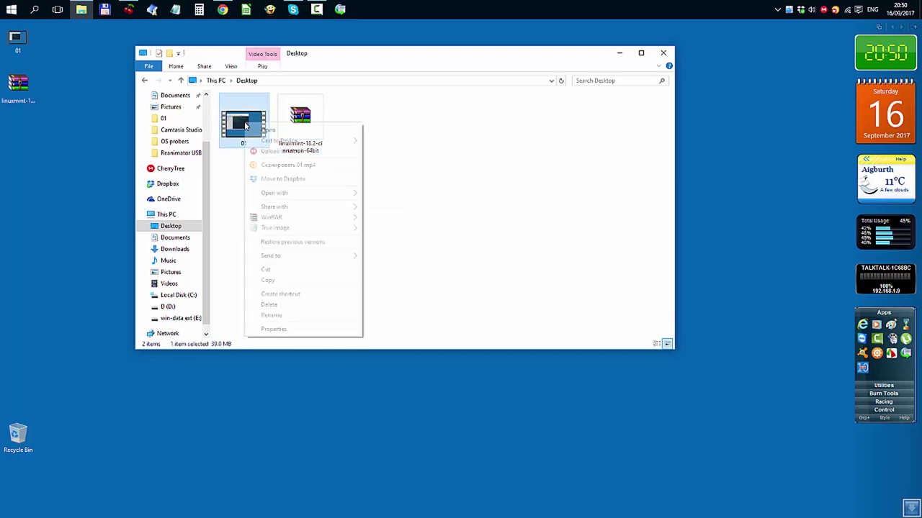
pyautogui.click(276, 304)
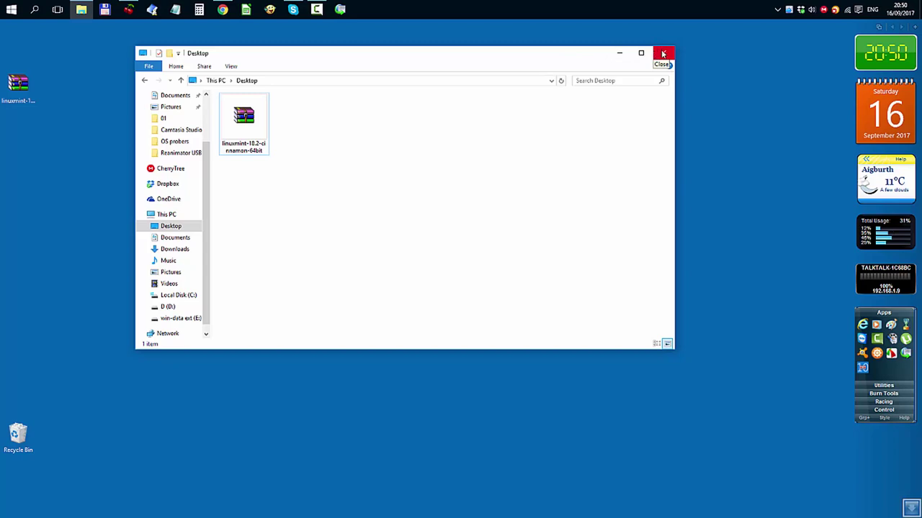
pyautogui.click(619, 53)
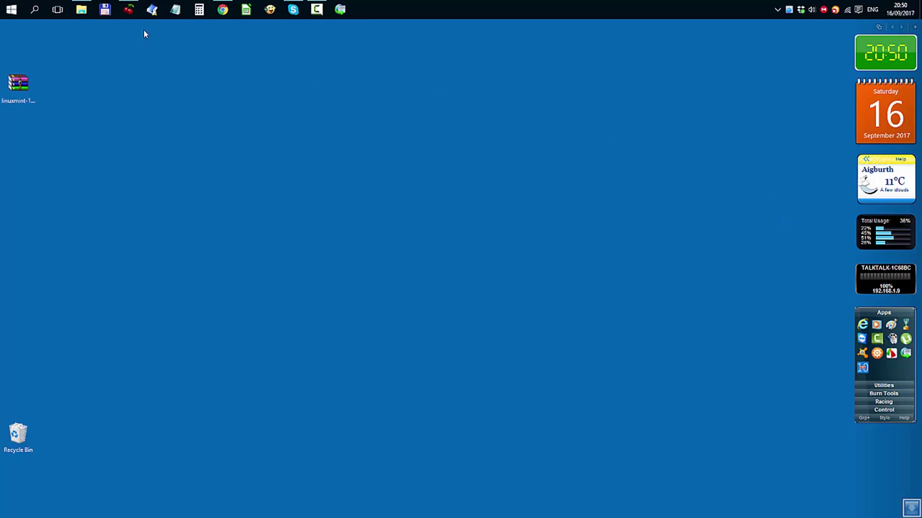
# Review the tool links in the CherryTree lesson 02 about downloading, verifying and writing to a flash drive, and minimize CherryTree.
pyautogui.click(133, 10)
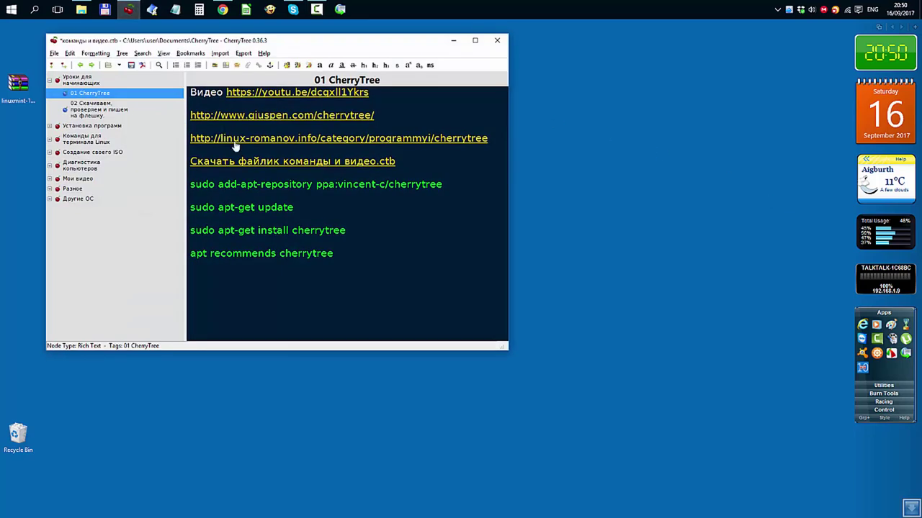
pyautogui.click(111, 108)
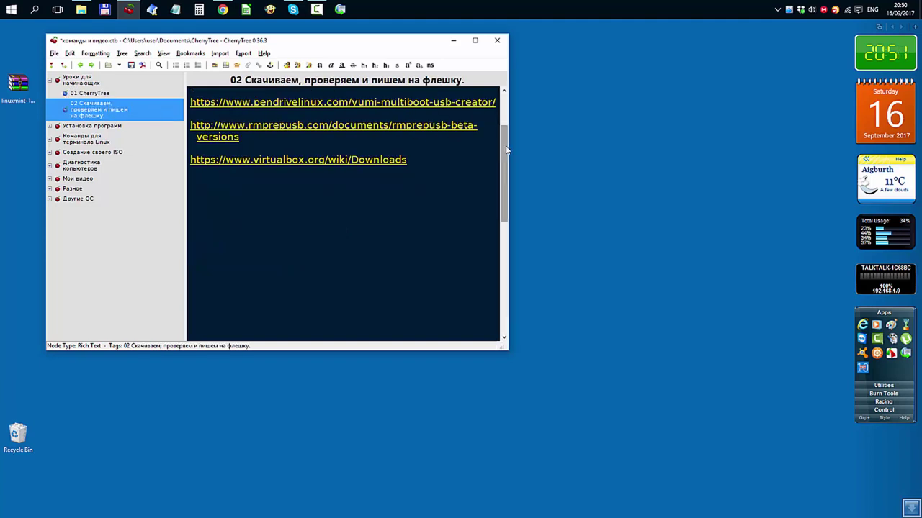
pyautogui.scroll(3, 506, 151)
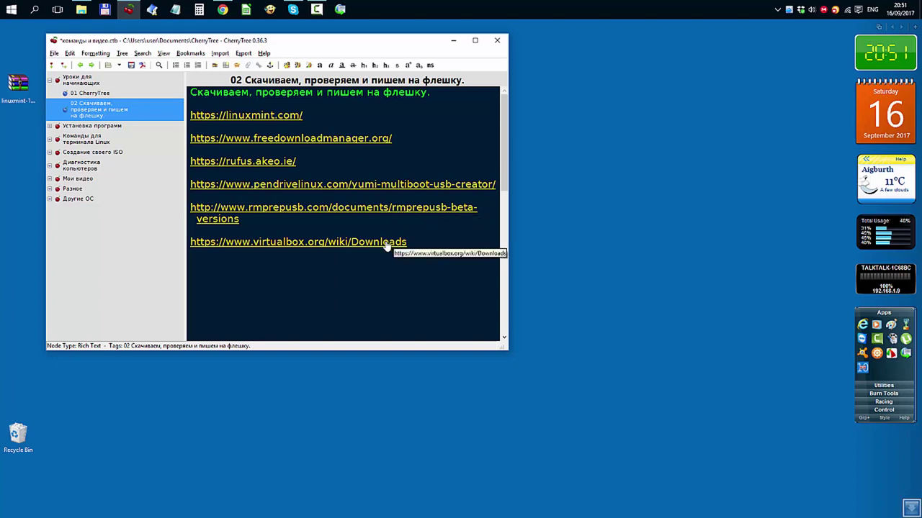
pyautogui.click(453, 42)
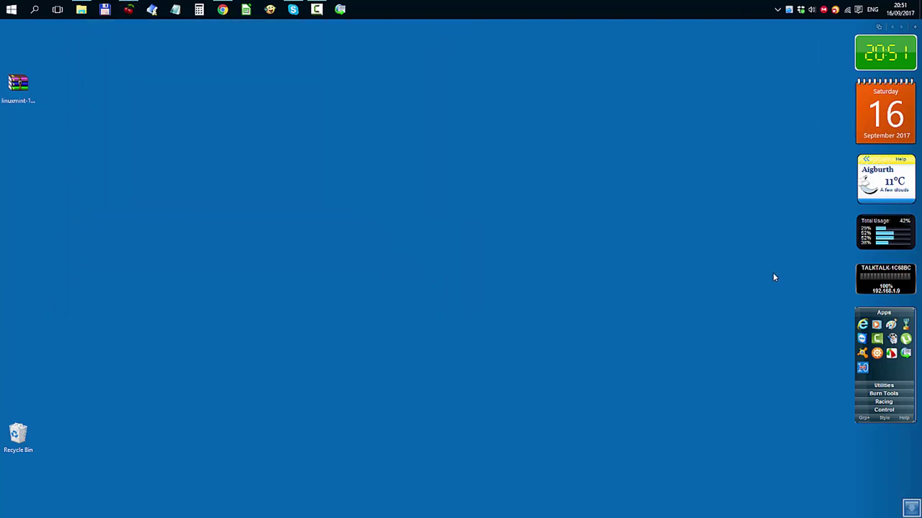
# Launch VirtualBox from the Burn Tools group of the desktop launcher.
pyautogui.click(891, 385)
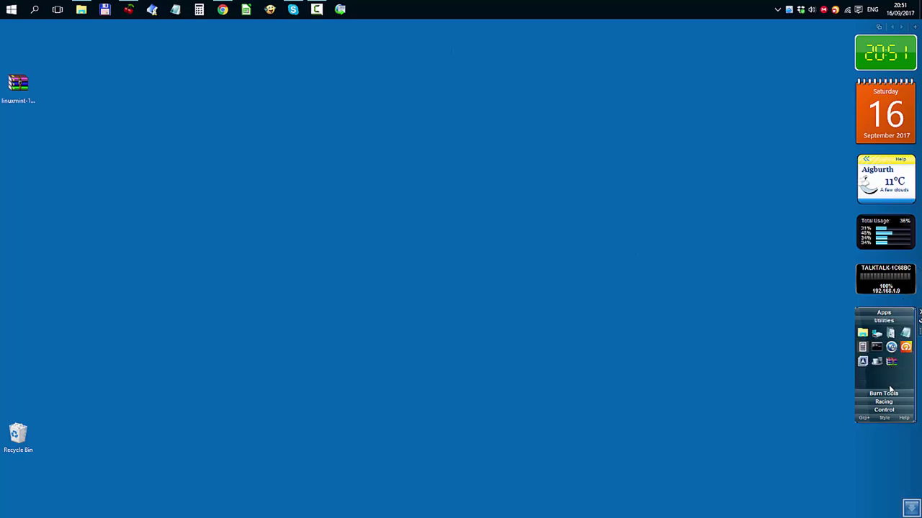
pyautogui.click(887, 391)
pyautogui.click(862, 355)
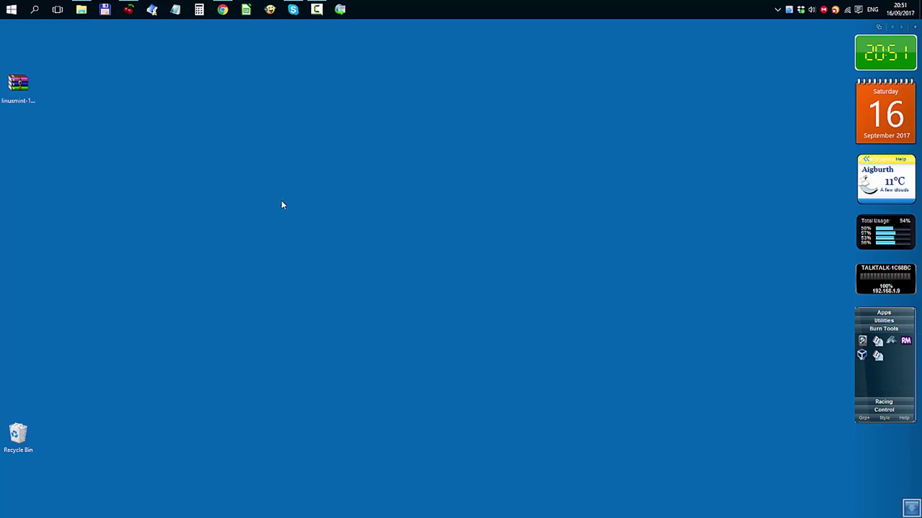
# Start a new virtual machine named test, choose its operating system type and continue to the memory size.
pyautogui.click(472, 72)
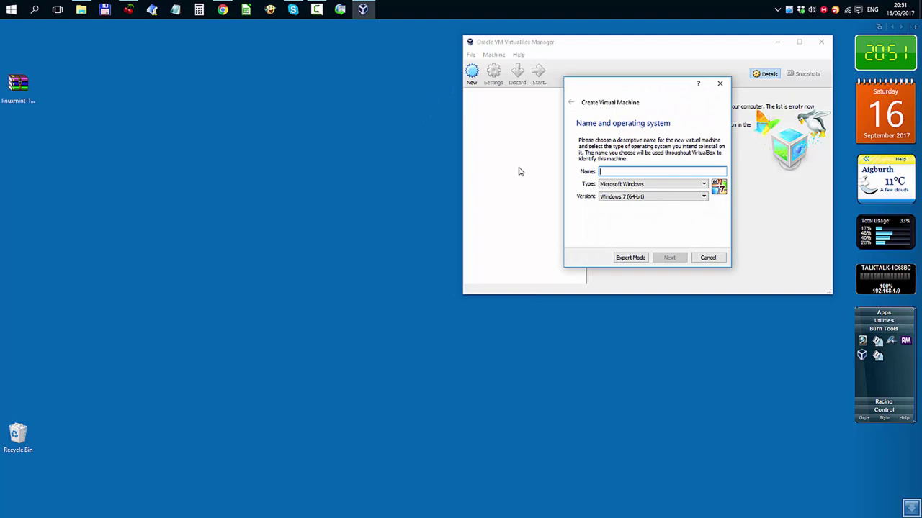
pyautogui.write('lest')
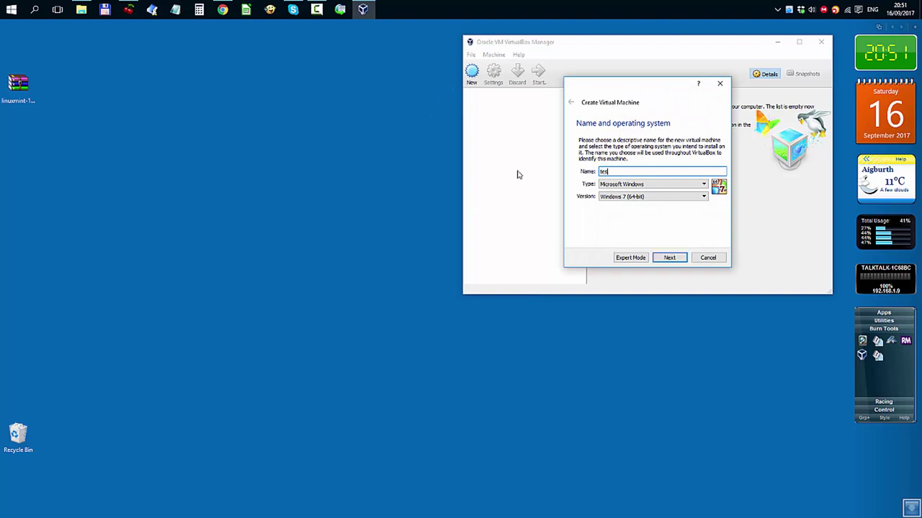
pyautogui.click(623, 184)
pyautogui.click(624, 194)
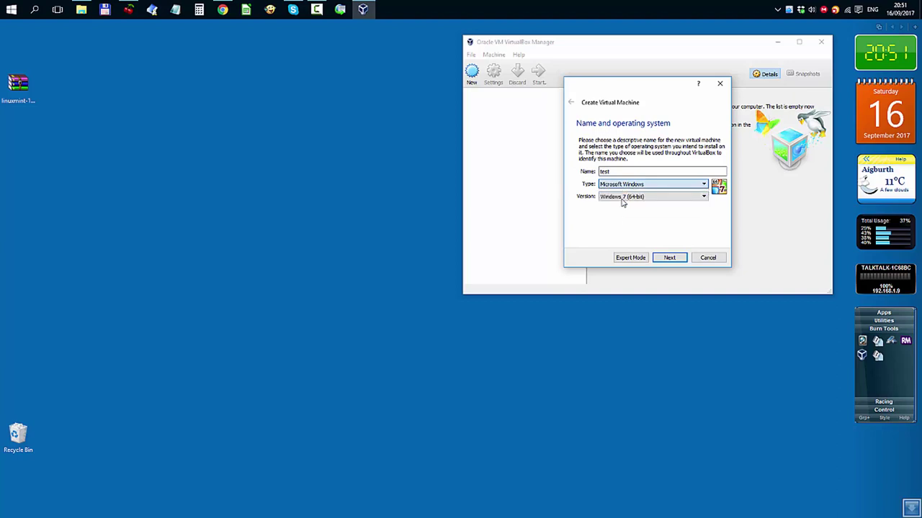
pyautogui.click(673, 259)
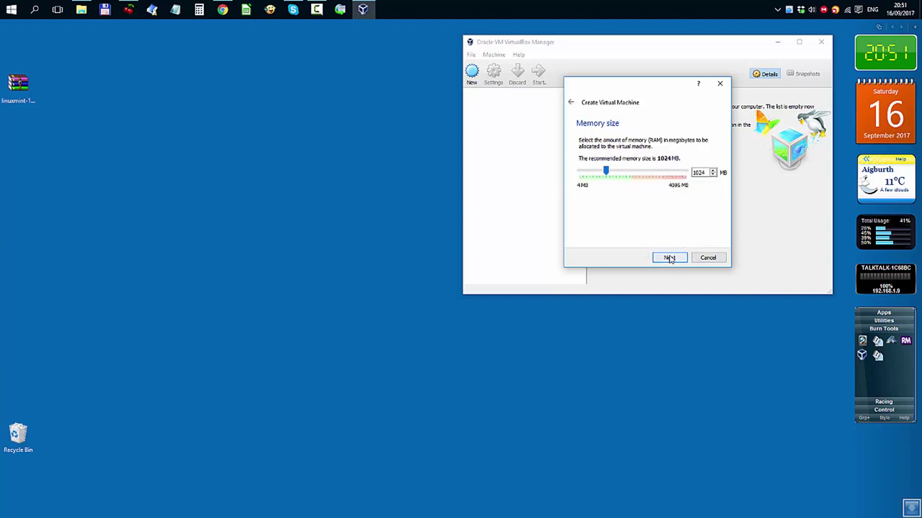
# Finish creating the test machine with 1024 MB of memory and a dynamically allocated 10 GB VDI hard disk named test.
pyautogui.click(670, 258)
pyautogui.click(670, 259)
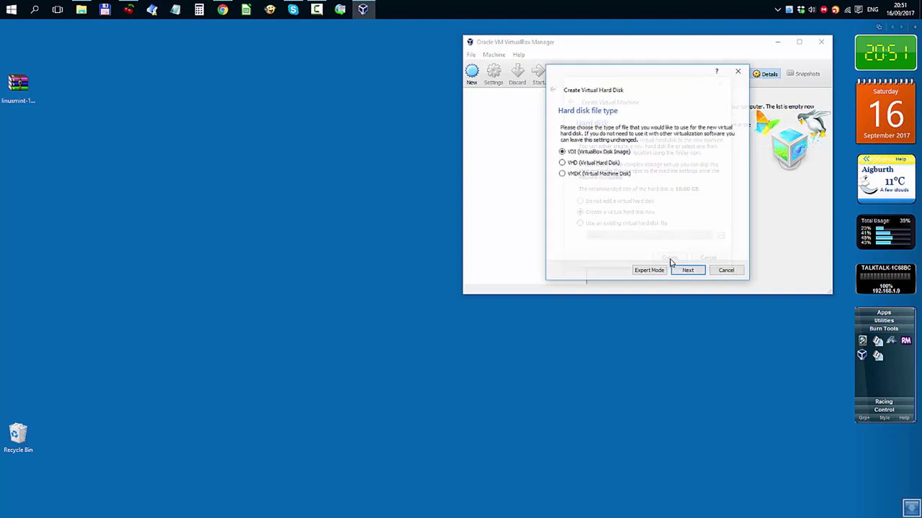
pyautogui.click(688, 272)
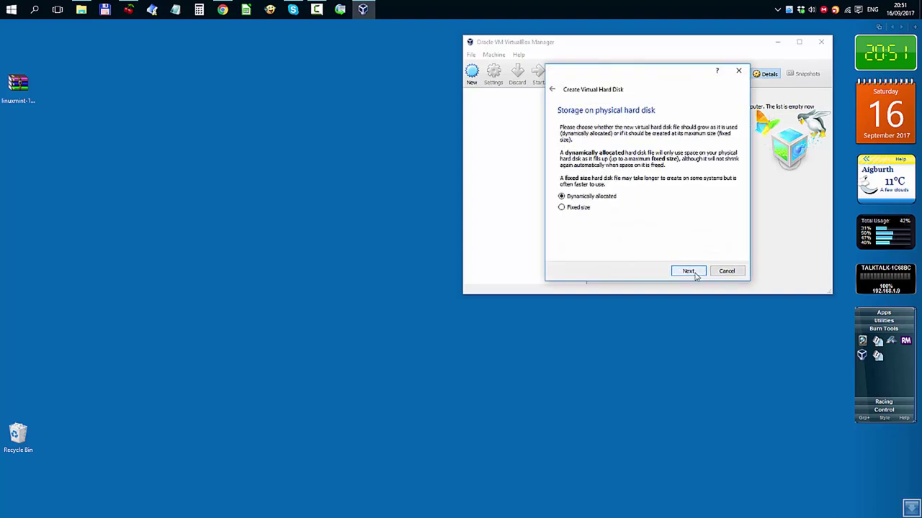
pyautogui.click(688, 271)
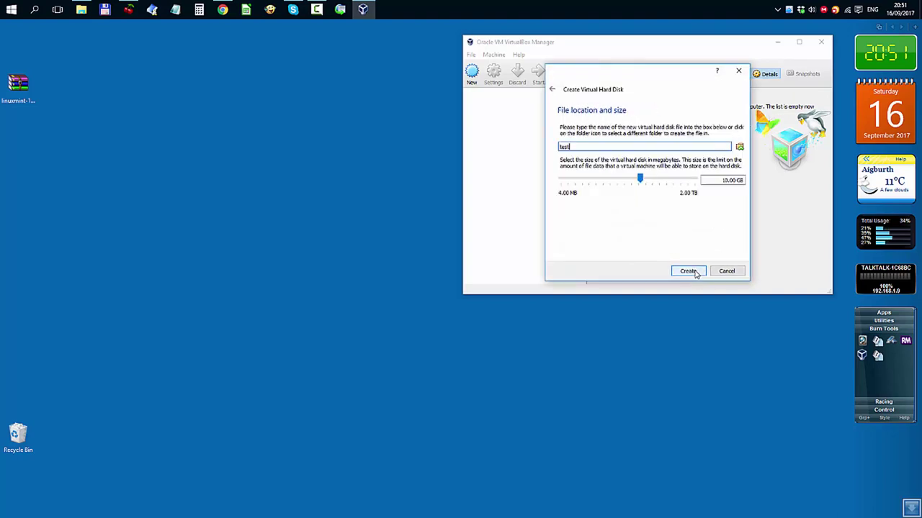
pyautogui.click(695, 273)
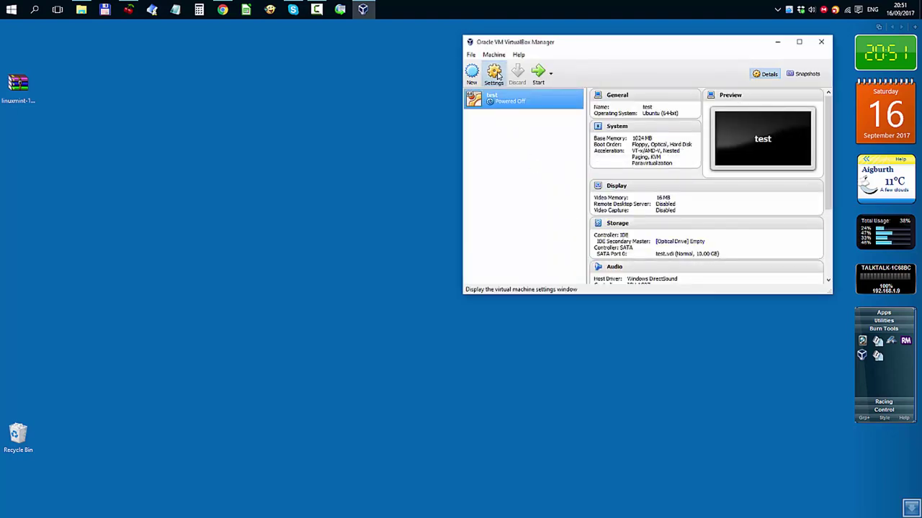
# In the test machine's settings, set 2 processors, an 80% execution cap and 110 MB of video memory.
pyautogui.click(496, 75)
pyautogui.click(498, 75)
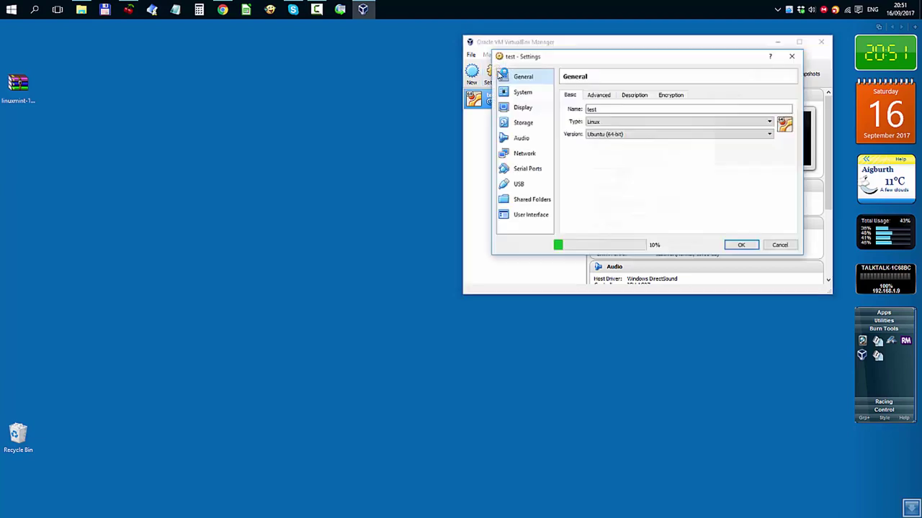
pyautogui.click(525, 94)
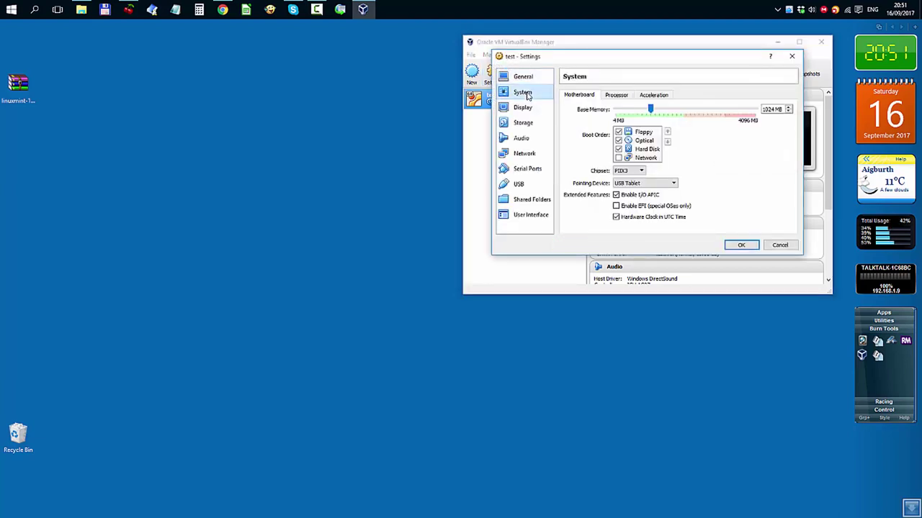
pyautogui.click(628, 99)
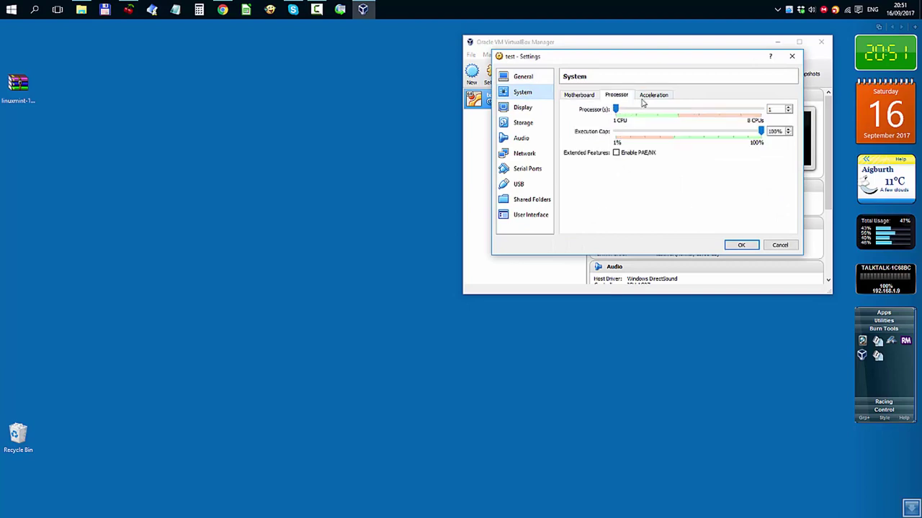
pyautogui.click(789, 107)
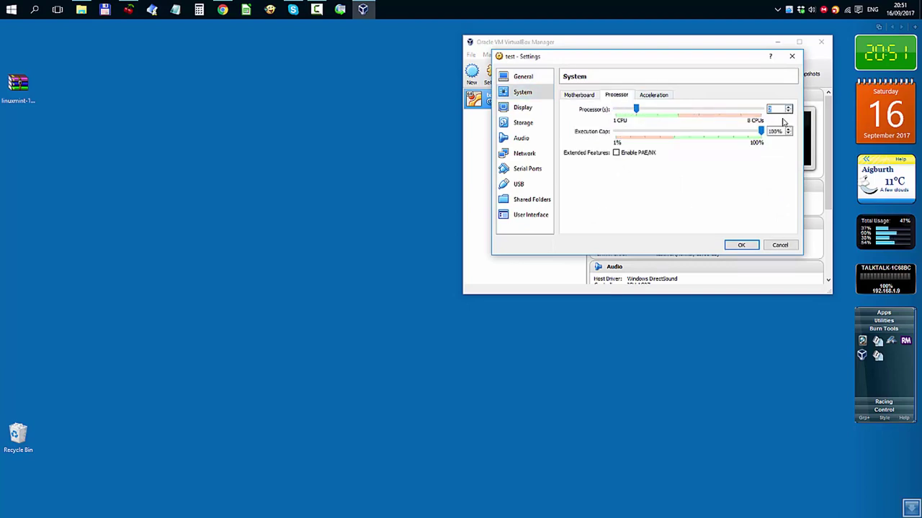
pyautogui.click(736, 137)
pyautogui.click(737, 136)
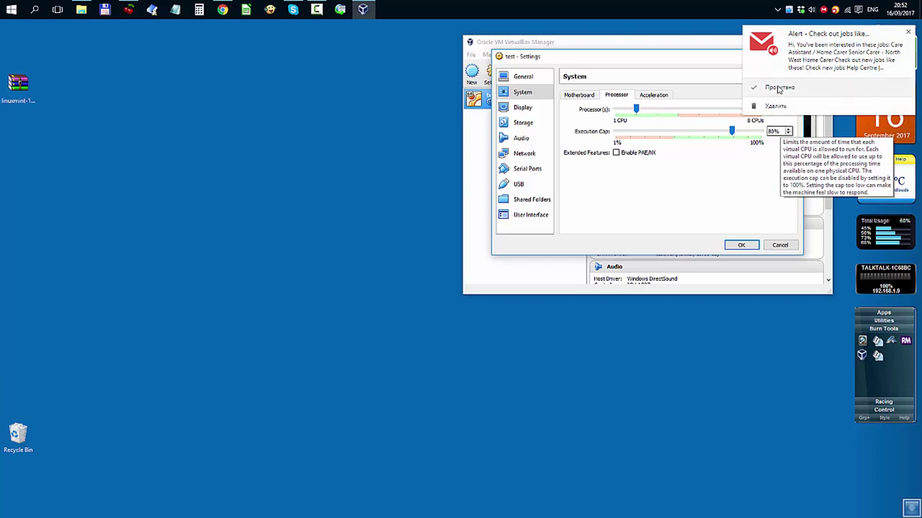
pyautogui.click(779, 90)
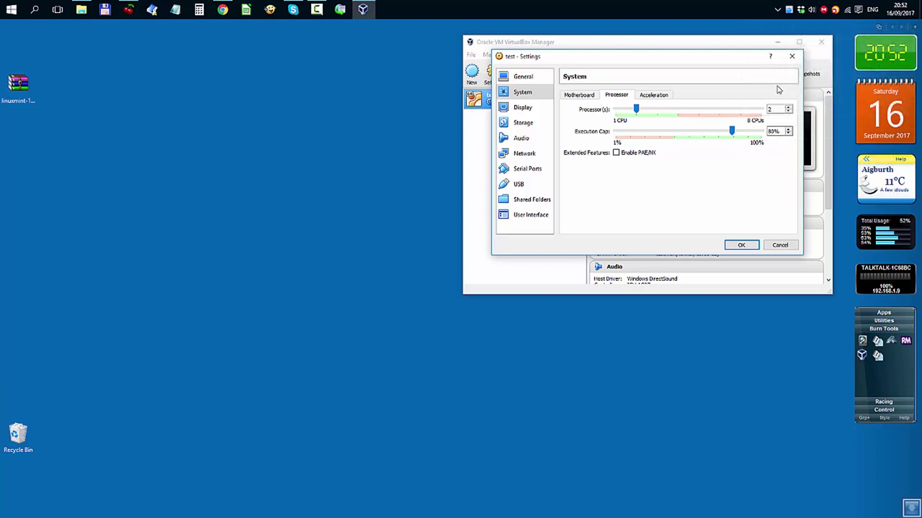
pyautogui.click(523, 107)
pyautogui.moveTo(625, 108); pyautogui.dragTo(738, 113)
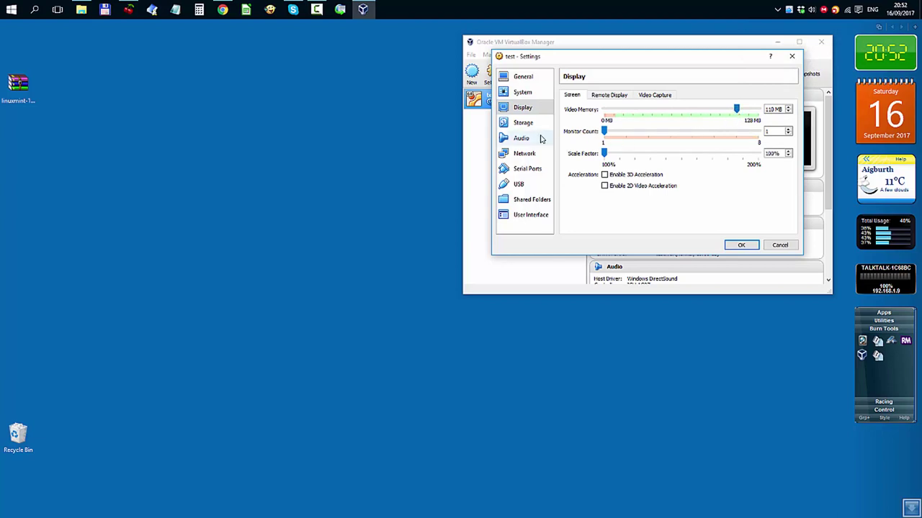
# Attach the linuxmint-18.2-cinnamon-64bit ISO from the Desktop to the empty IDE optical drive and save the machine settings.
pyautogui.click(525, 124)
pyautogui.click(594, 117)
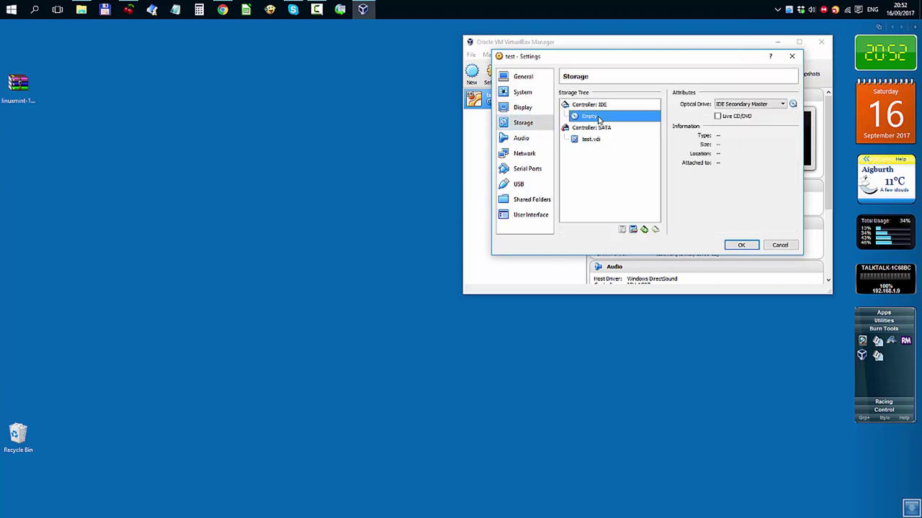
pyautogui.click(793, 104)
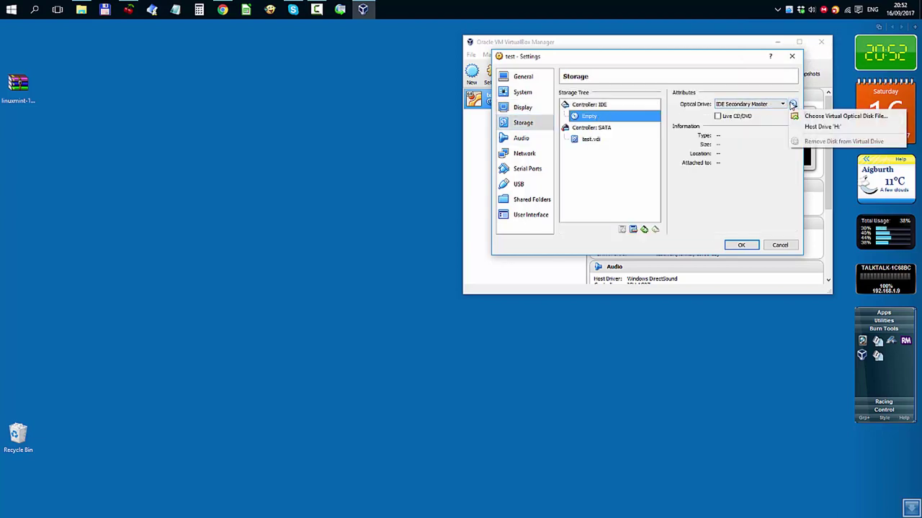
pyautogui.click(806, 116)
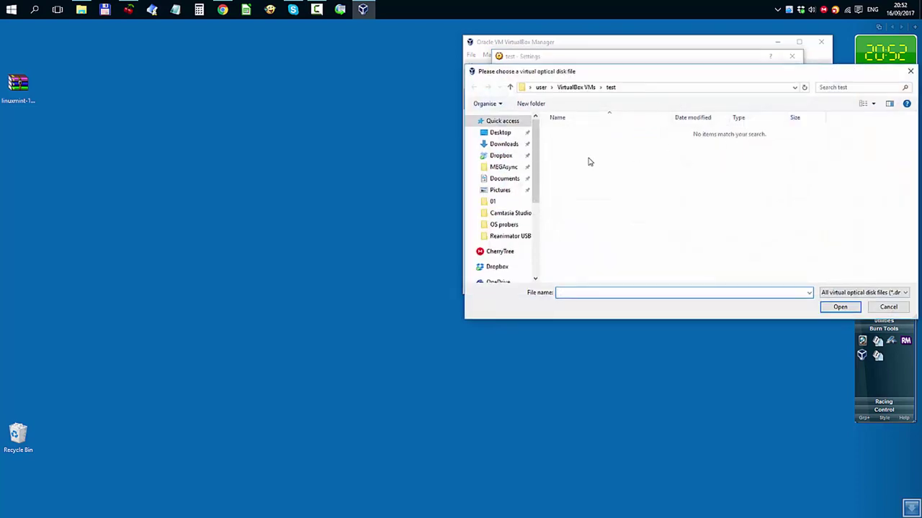
pyautogui.click(502, 134)
pyautogui.click(572, 140)
pyautogui.click(840, 307)
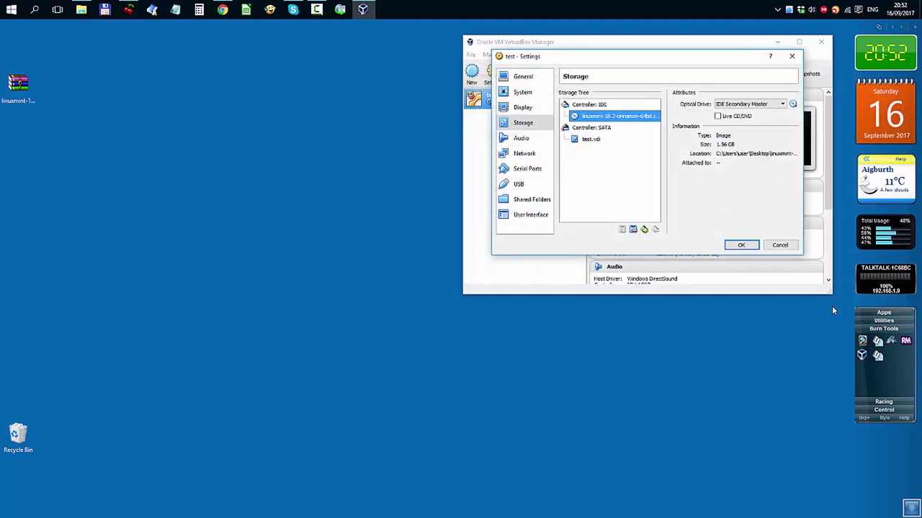
pyautogui.click(741, 244)
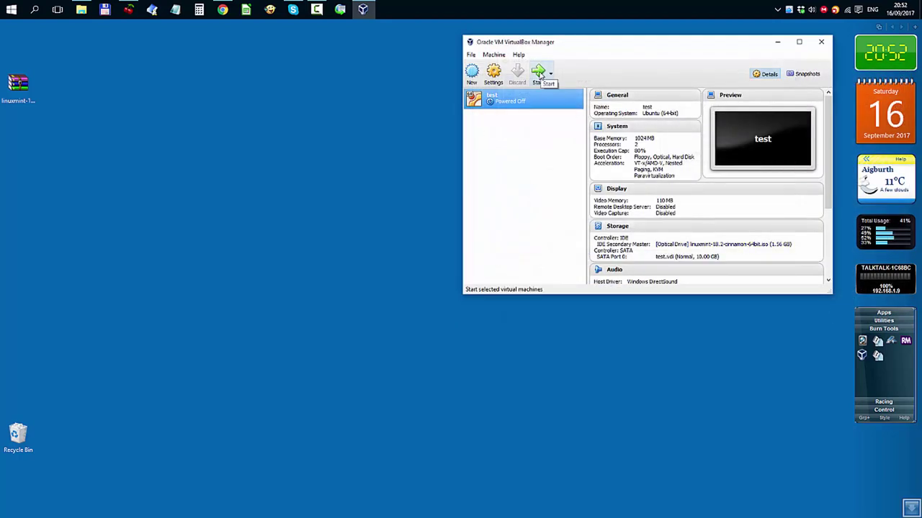
# Start the test virtual machine and dismiss the keyboard capture notice.
pyautogui.click(539, 75)
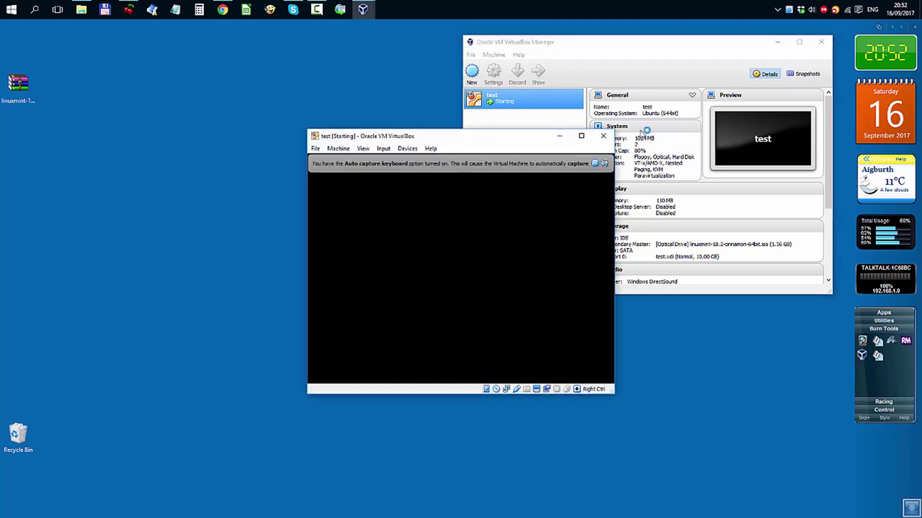
pyautogui.click(605, 167)
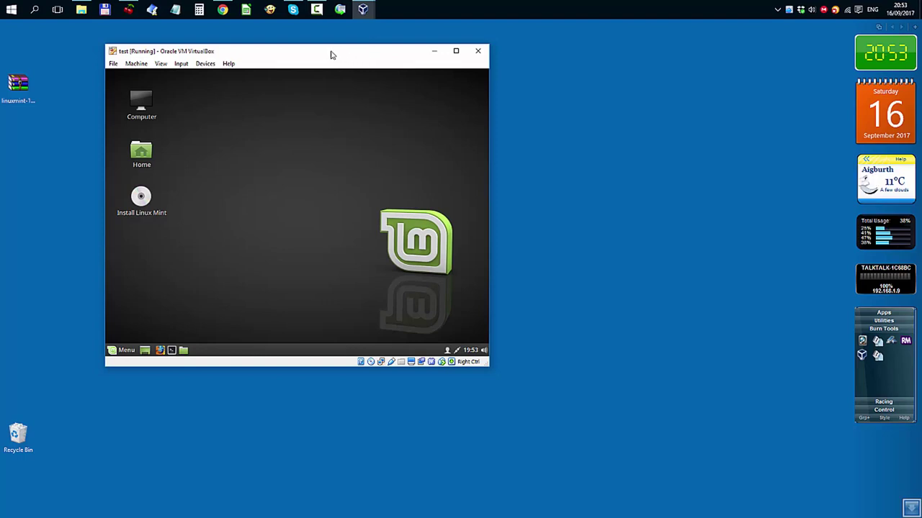
# Power off the test virtual machine and close the VirtualBox Manager.
pyautogui.click(478, 51)
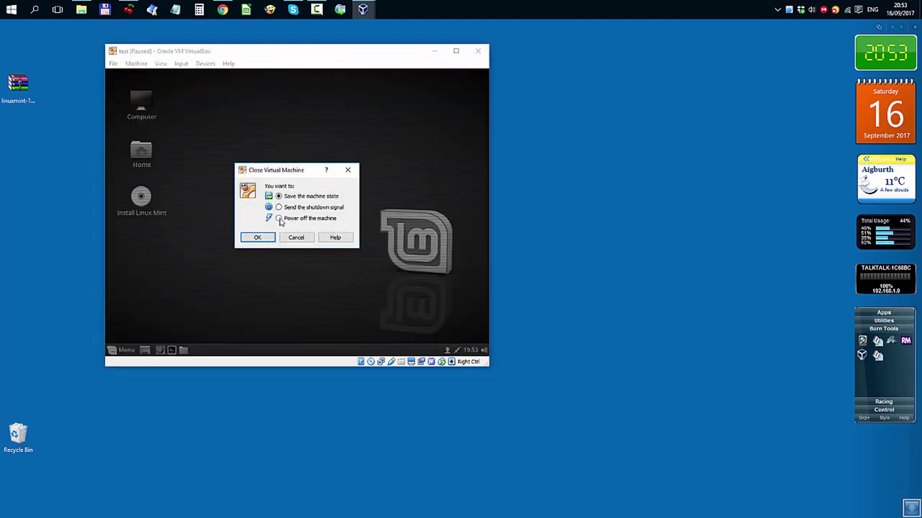
pyautogui.click(279, 218)
pyautogui.click(258, 238)
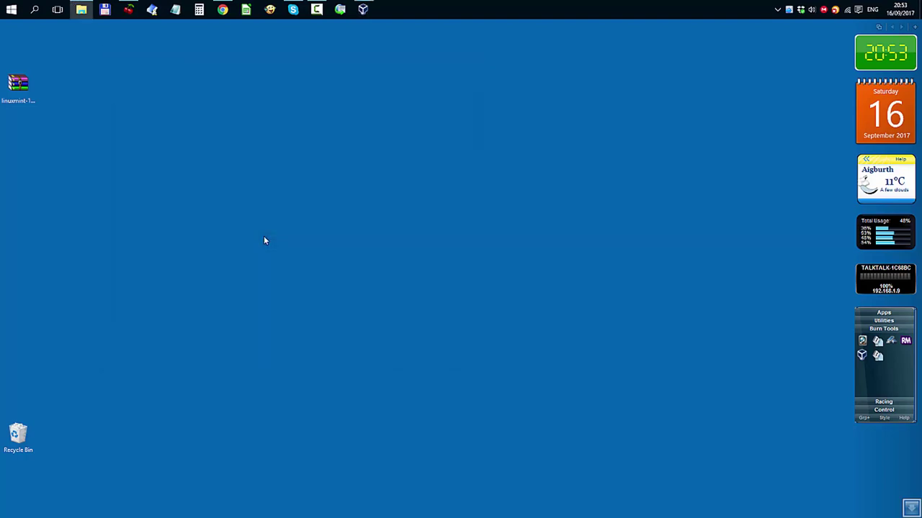
pyautogui.click(363, 9)
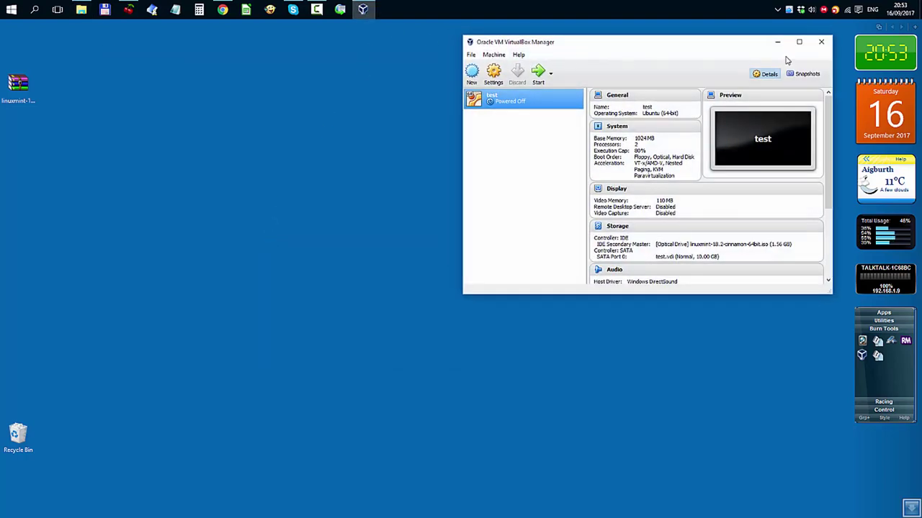
pyautogui.click(821, 44)
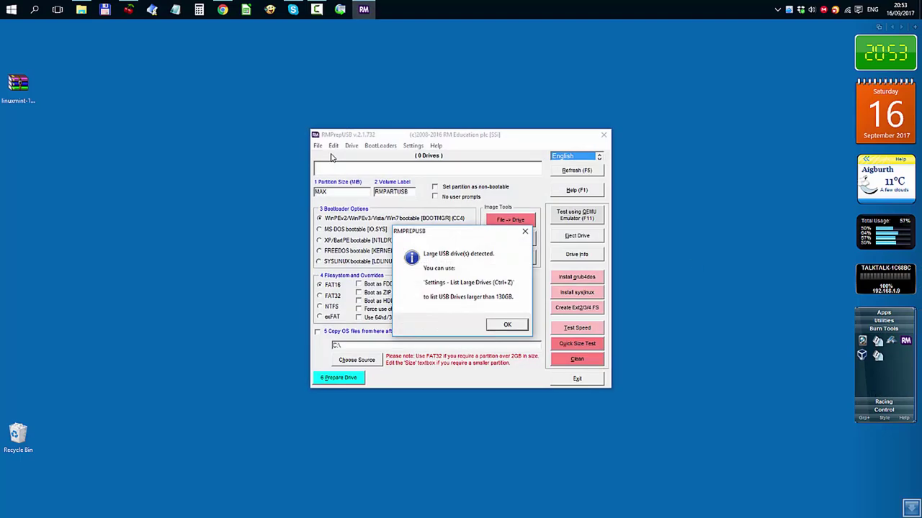
# In RMPrepUSB, boot the linuxmint-18.2-cinnamon-64bit ISO from the Desktop with the QEMU emulator, accepting the default emulation values.
pyautogui.click(508, 325)
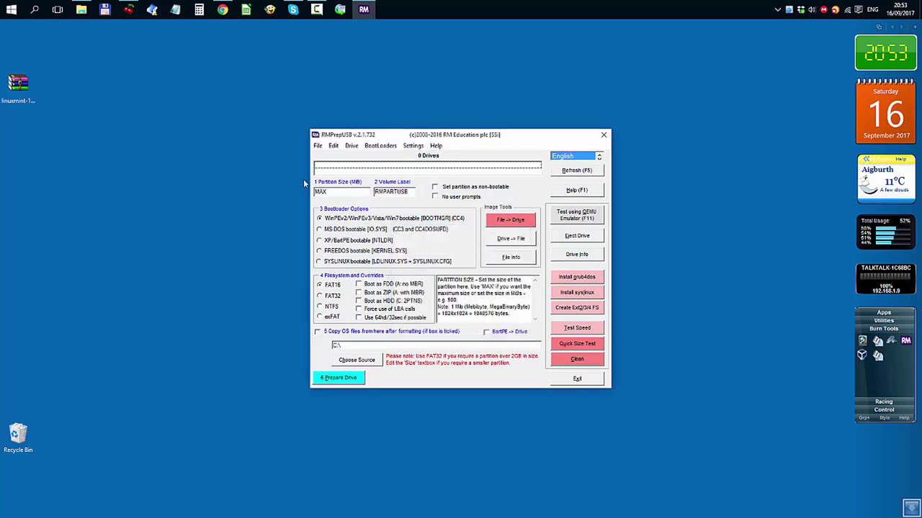
pyautogui.click(319, 146)
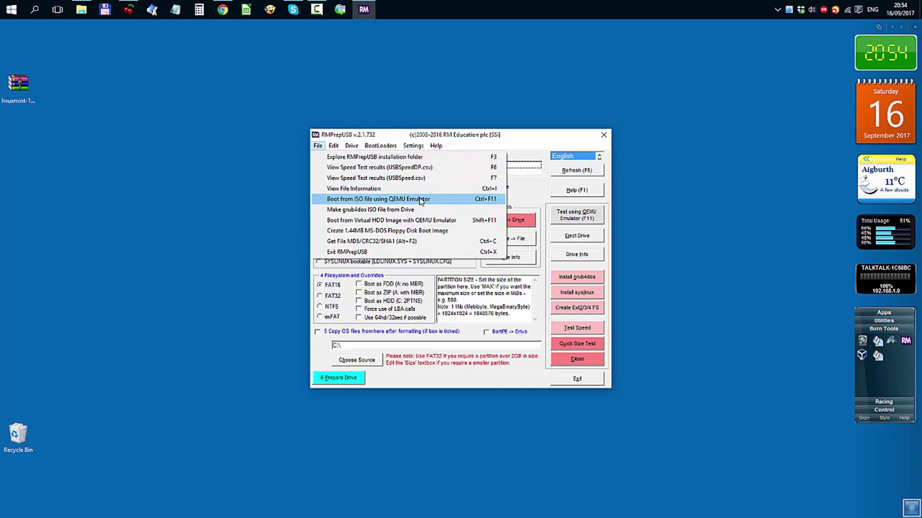
pyautogui.click(421, 199)
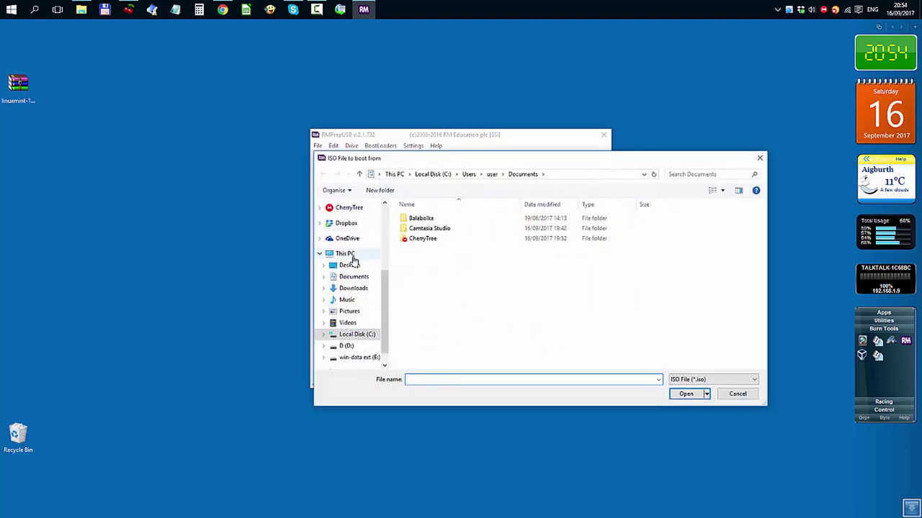
pyautogui.click(350, 267)
pyautogui.click(430, 232)
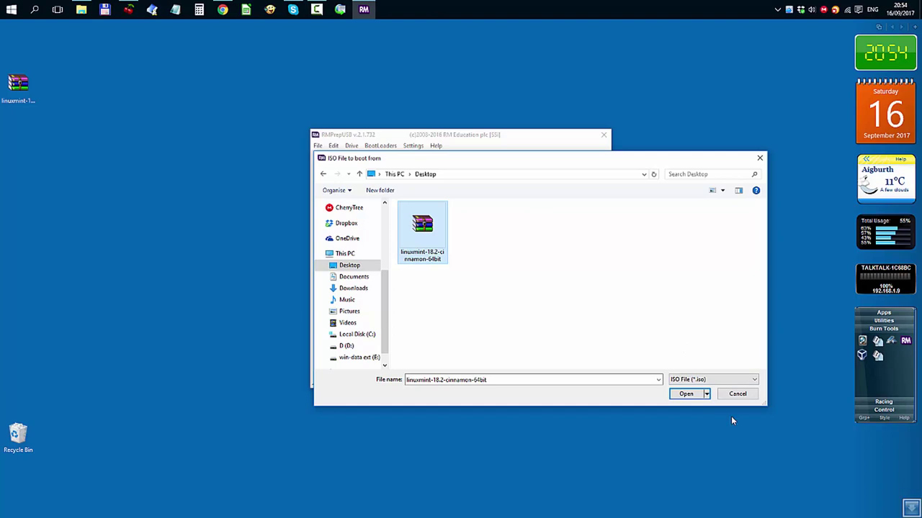
pyautogui.click(690, 393)
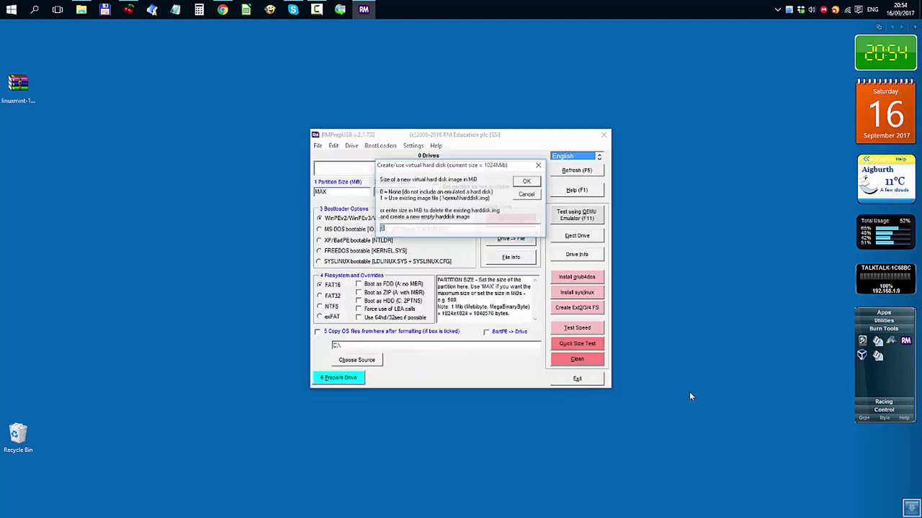
pyautogui.click(526, 182)
pyautogui.click(527, 183)
pyautogui.click(528, 184)
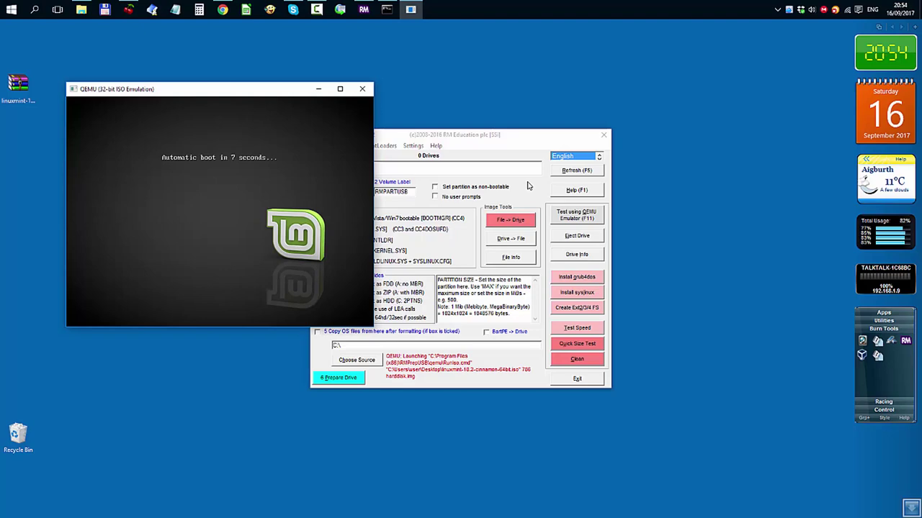
# Move RMPrepUSB clear of the QEMU window, close the emulator and exit RMPrepUSB.
pyautogui.moveTo(563, 133); pyautogui.dragTo(658, 79)
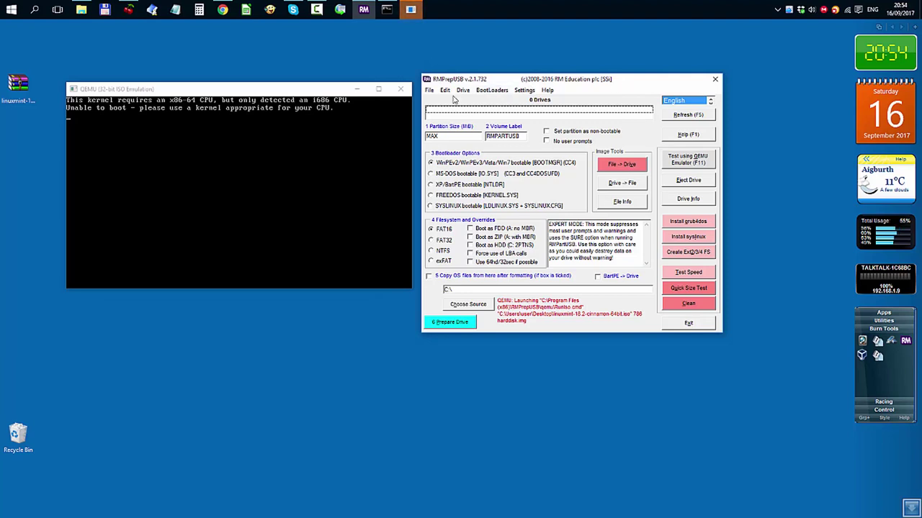
pyautogui.click(400, 89)
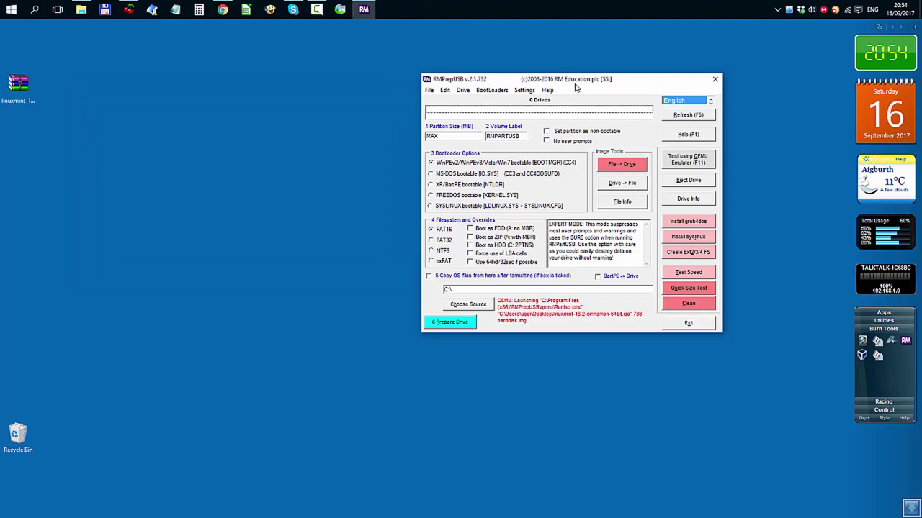
pyautogui.moveTo(577, 81); pyautogui.dragTo(324, 84)
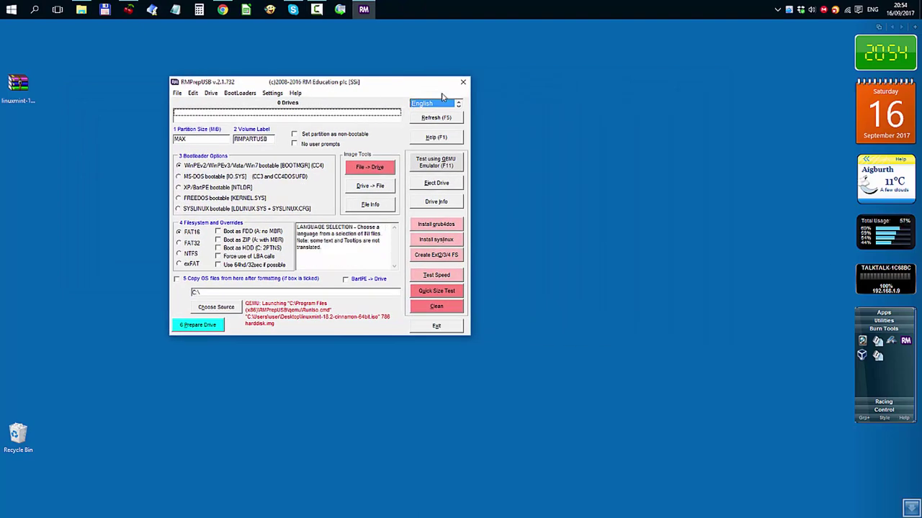
pyautogui.click(464, 84)
pyautogui.click(464, 84)
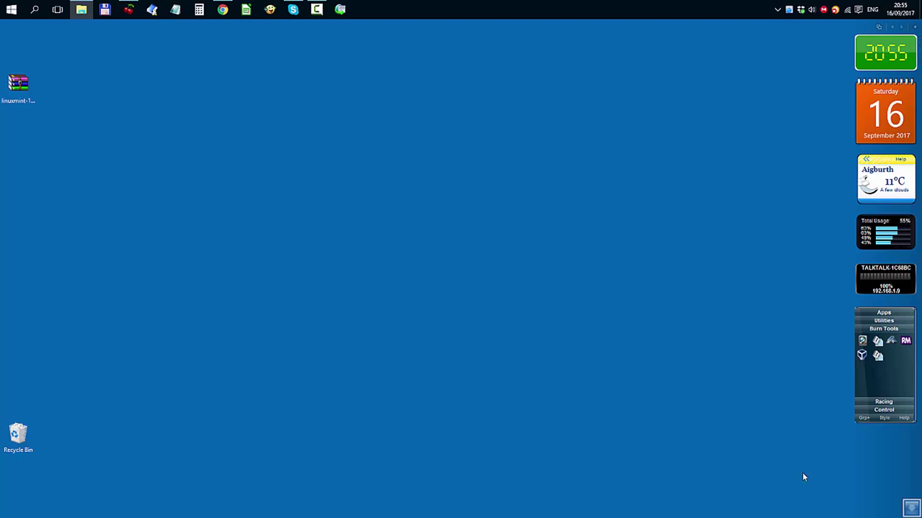
# Open This PC in File Explorer and select the removable disk E: to check the connected flash drive.
pyautogui.press('super+e')
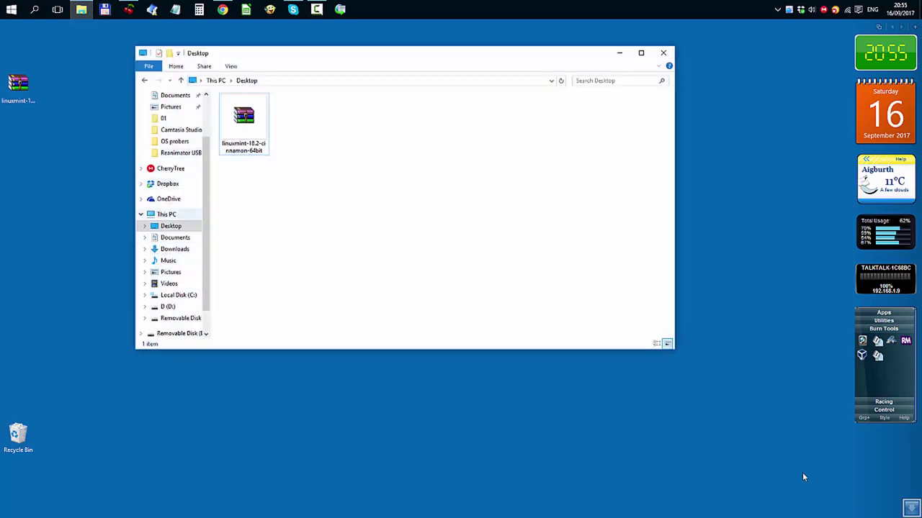
pyautogui.hotkey('alt', 'Up')
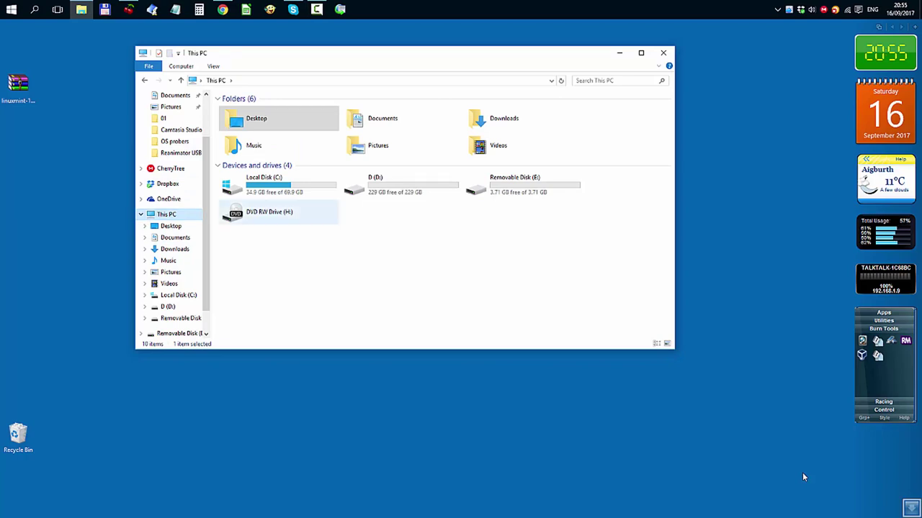
pyautogui.click(520, 185)
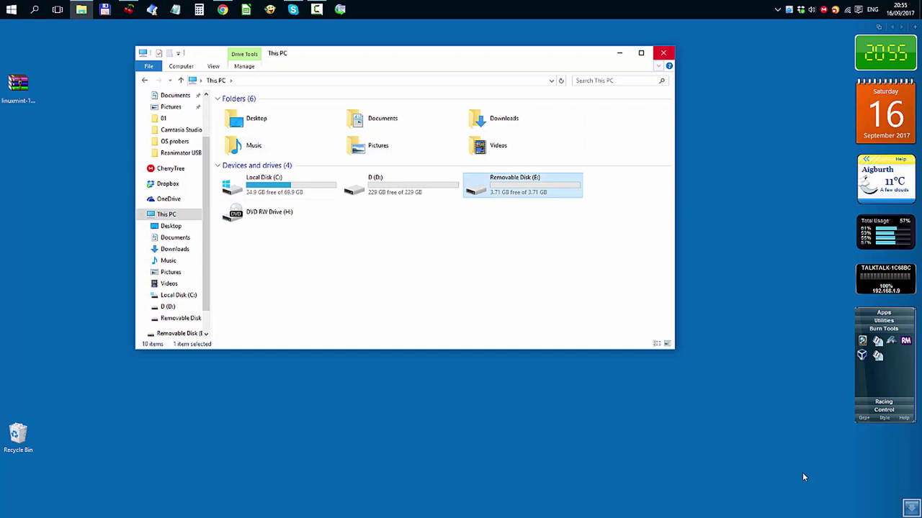
# Close File Explorer, switch to YUMI 2.0.4.9, accept its license and choose drive E: with FAT32 formatting enabled.
pyautogui.hotkey('alt', 'F4')
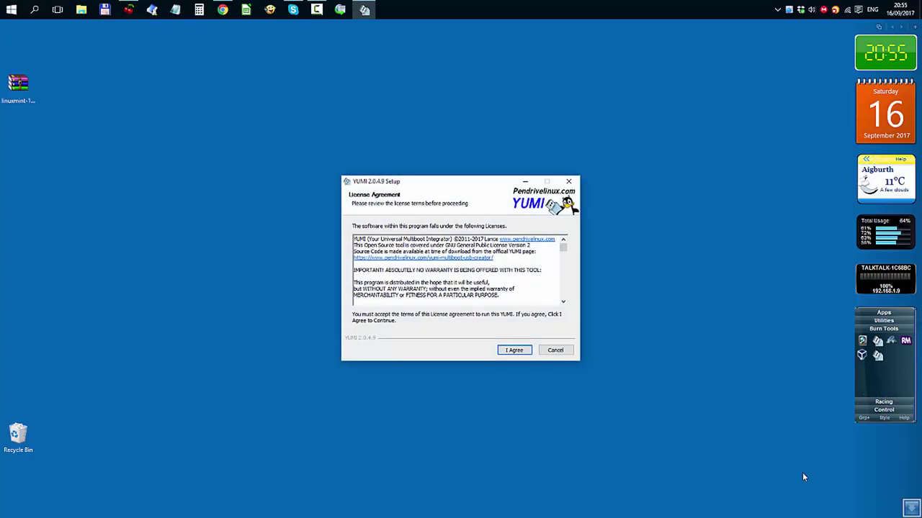
pyautogui.press('Return')
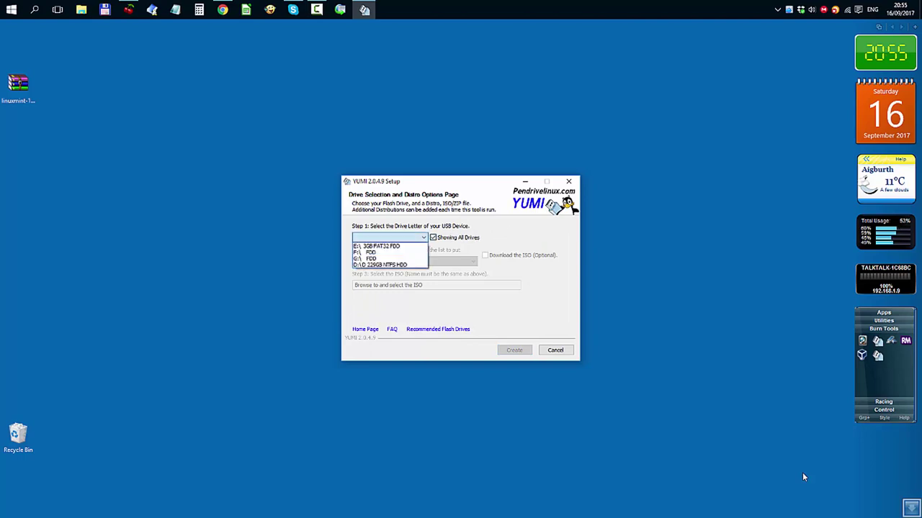
pyautogui.press('Down')
pyautogui.press('Return')
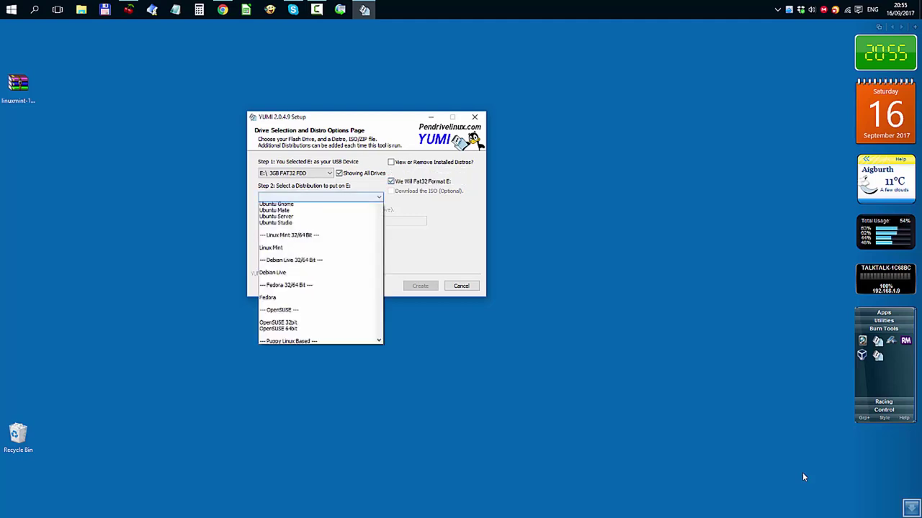
# Choose Linux Mint as the distribution to put on drive E:.
pyautogui.press('Down')
pyautogui.press('Down')
pyautogui.press('Down')
pyautogui.press('Down')
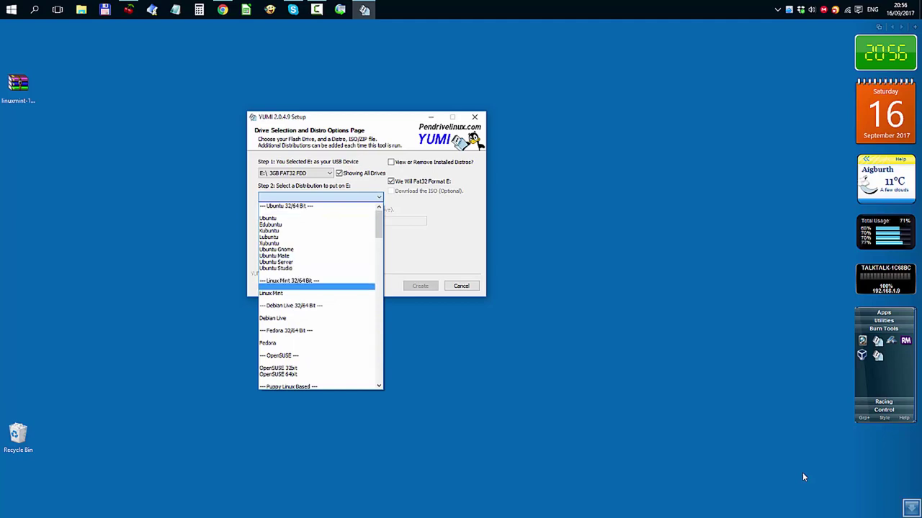
pyautogui.press('Return')
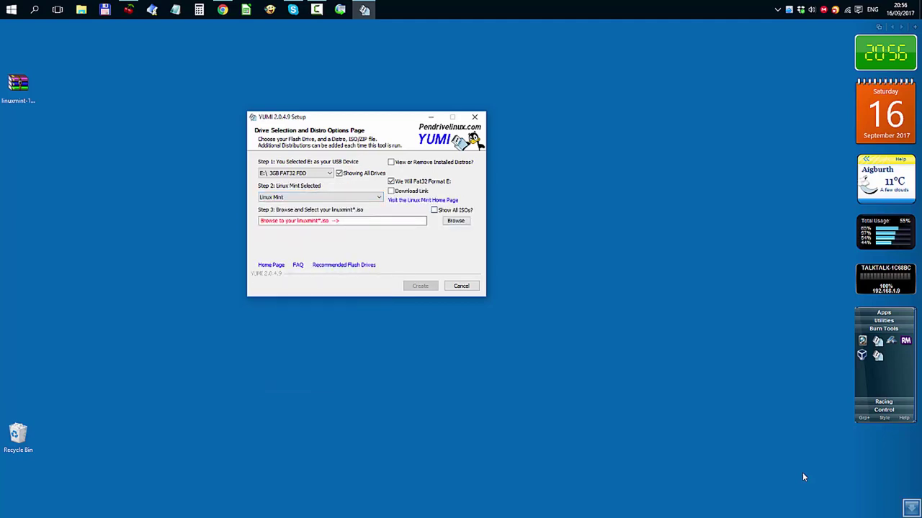
# Select linuxmint-18.2-cinnamon-64bit from the Desktop as the source ISO for the Linux Mint entry.
pyautogui.press('Tab')
pyautogui.press('Tab')
pyautogui.press('Return')
pyautogui.hotkey('shift', 'Tab')
pyautogui.hotkey('shift', 'Tab')
pyautogui.press('Up')
pyautogui.press('Up')
pyautogui.press('Up')
pyautogui.press('Up')
pyautogui.press('Up')
pyautogui.press('Up')
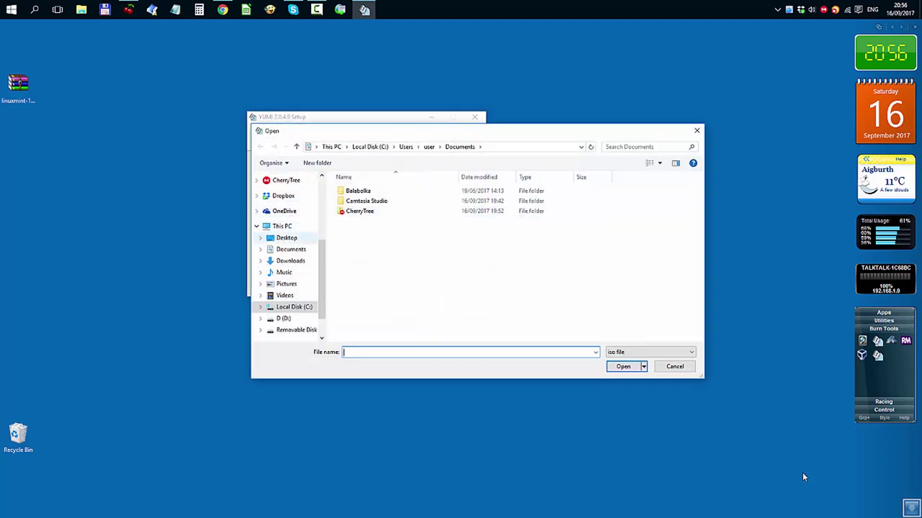
pyautogui.press('Tab')
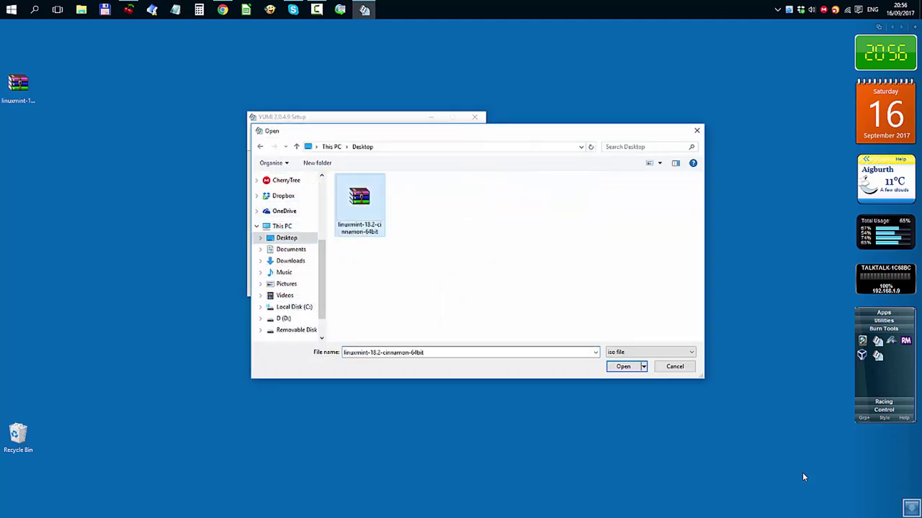
pyautogui.press('Return')
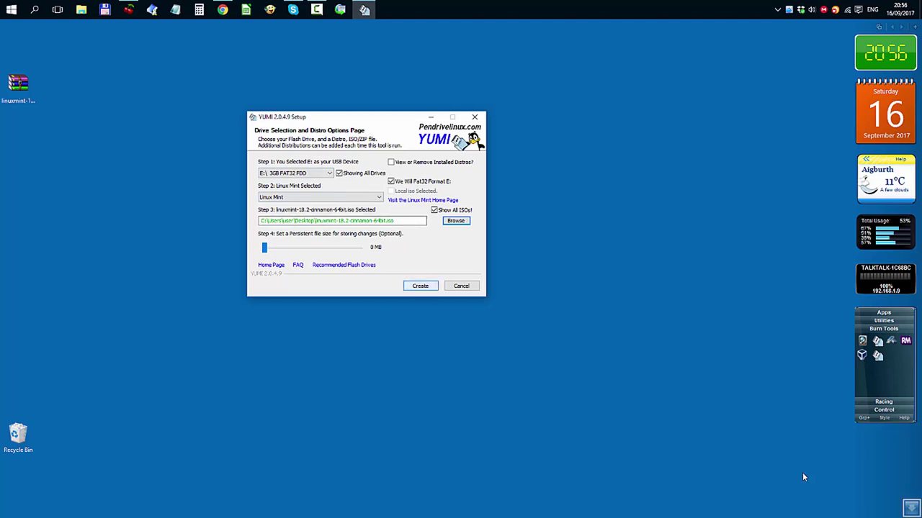
# Create the multiboot drive on E:, agreeing to erase its data, decline adding more distributions and finish YUMI.
pyautogui.press('Return')
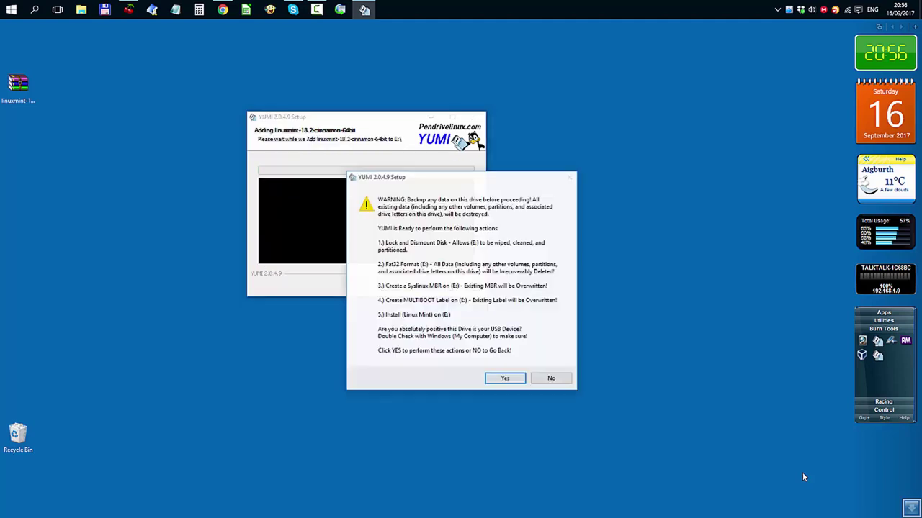
pyautogui.press('Return')
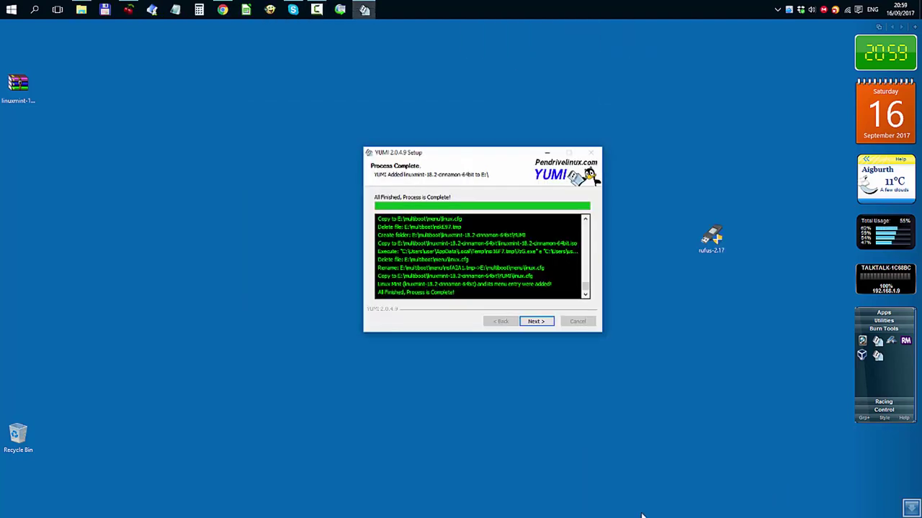
pyautogui.click(542, 322)
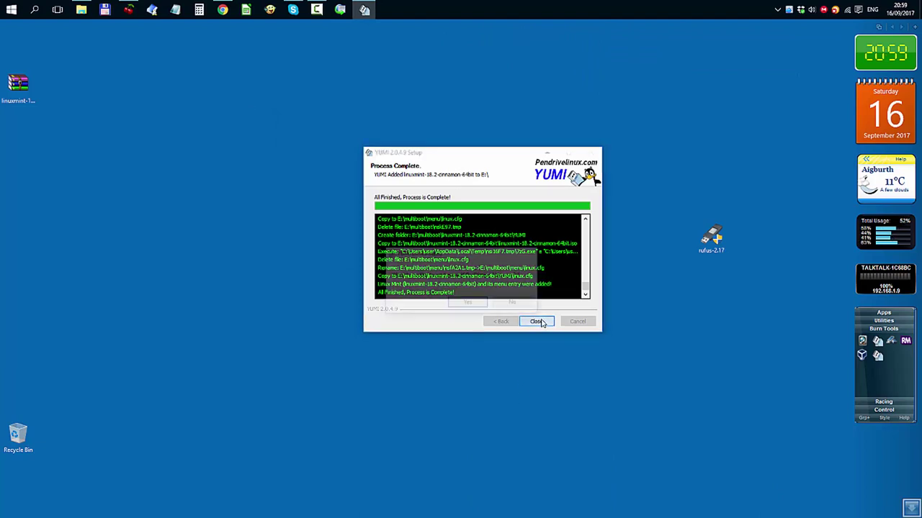
pyautogui.click(514, 303)
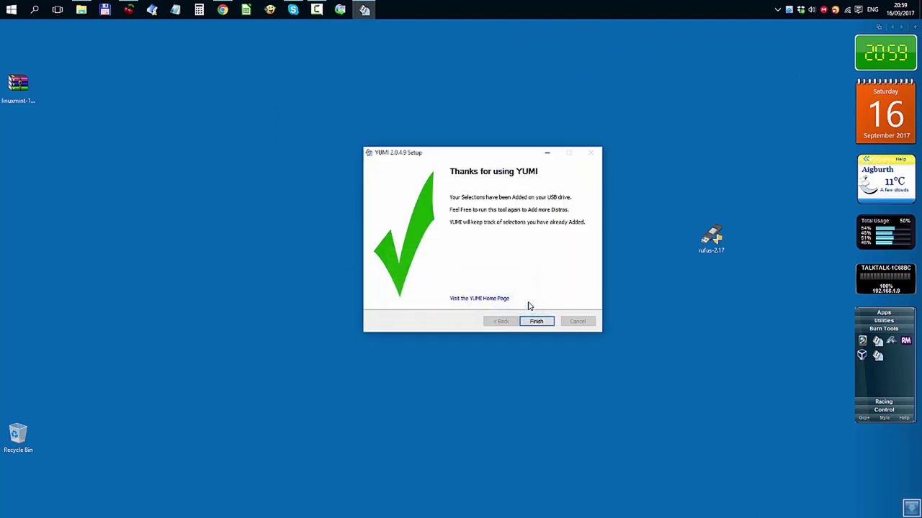
pyautogui.click(537, 321)
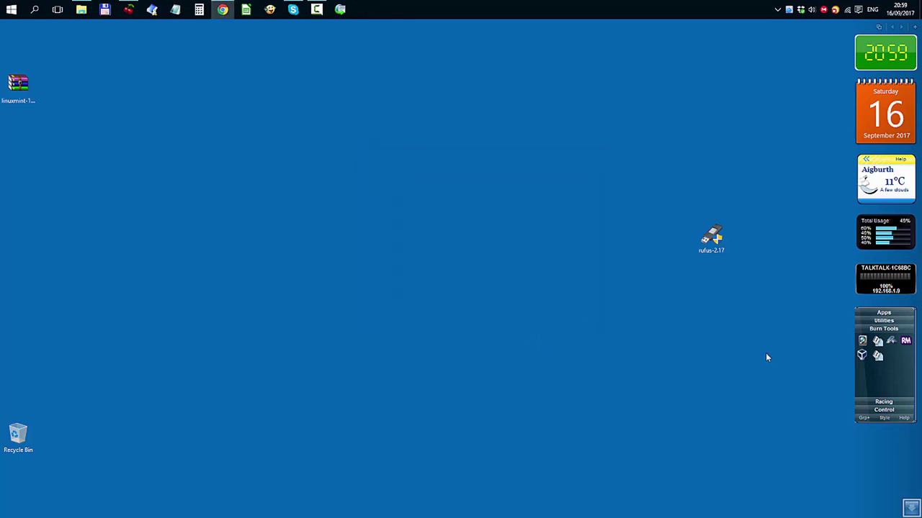
# Switch to RMPrepUSB, select the MULTIBOOT drive and boot it with the QEMU emulator, accepting the default emulation values.
pyautogui.click(905, 343)
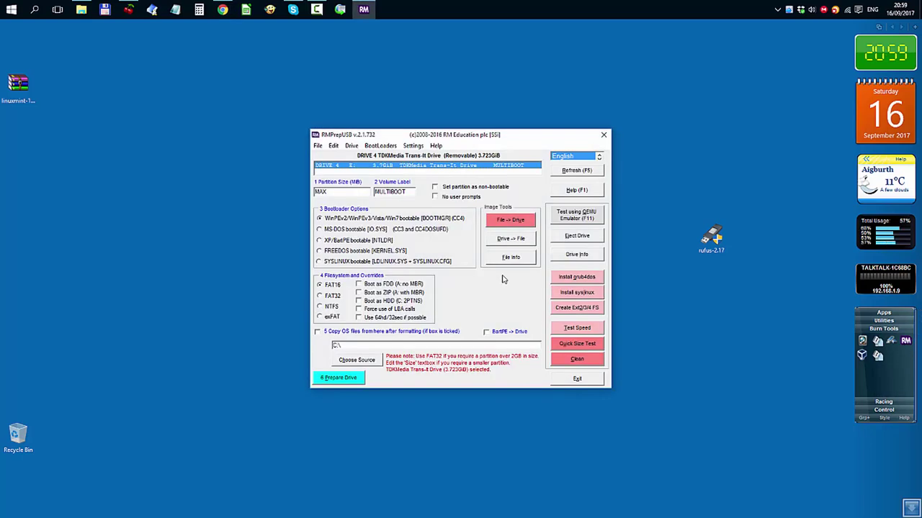
pyautogui.moveTo(468, 134); pyautogui.dragTo(307, 75)
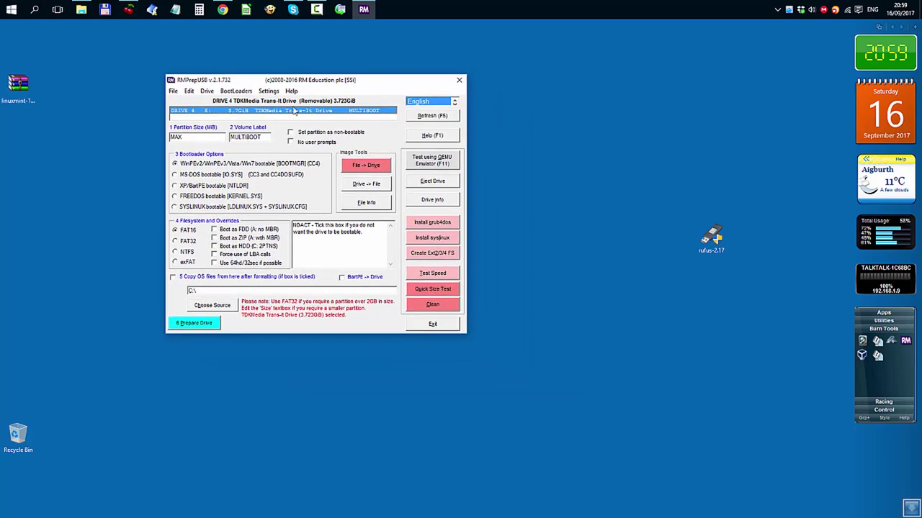
pyautogui.click(201, 117)
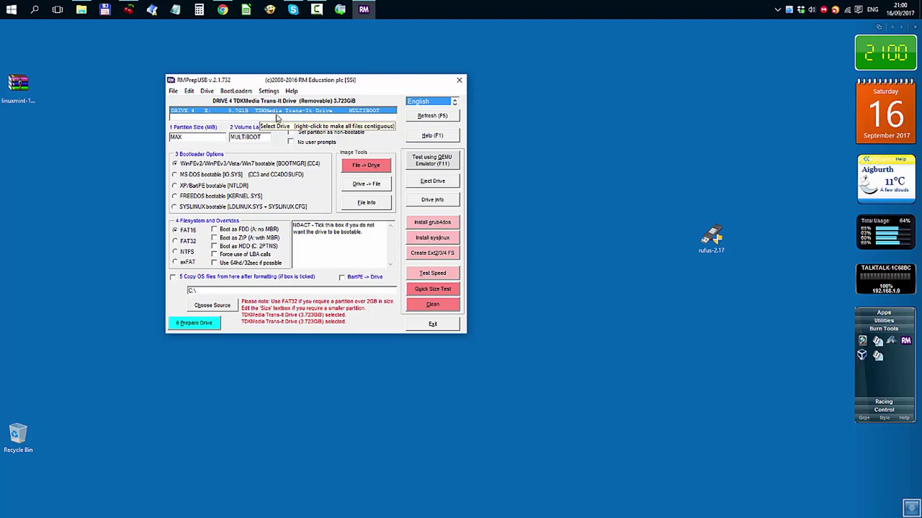
pyautogui.click(445, 164)
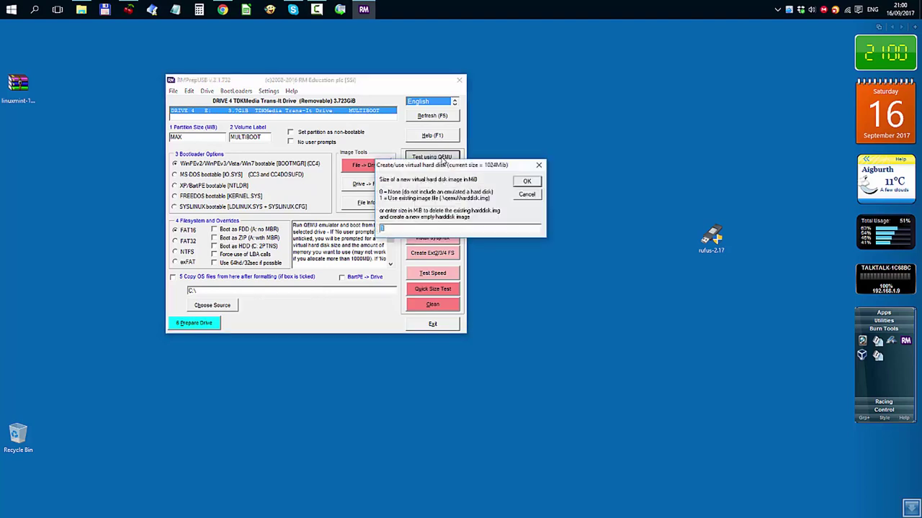
pyautogui.click(525, 182)
pyautogui.click(526, 183)
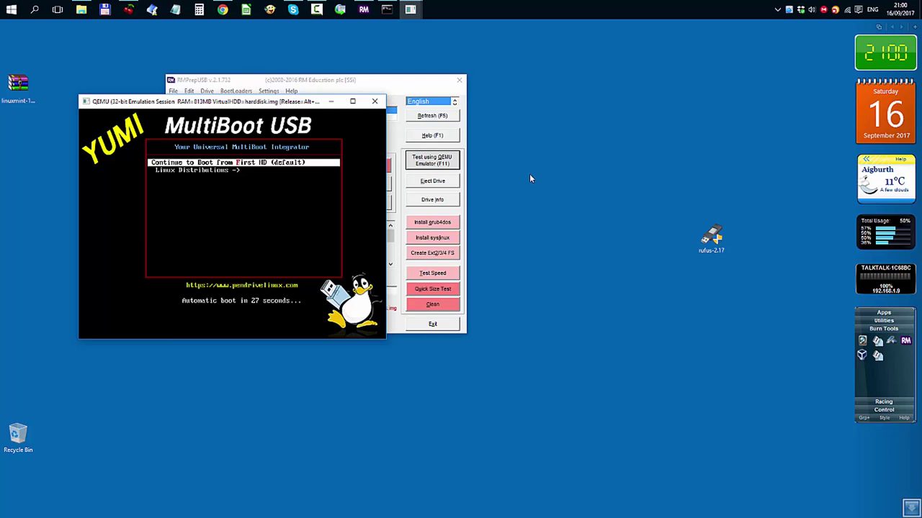
# Check the linuxmint-18.2-cinnamon-64bit entry under Linux Distributions in the boot menu, and close the emulator and RMPrepUSB.
pyautogui.press('Down')
pyautogui.press('Return')
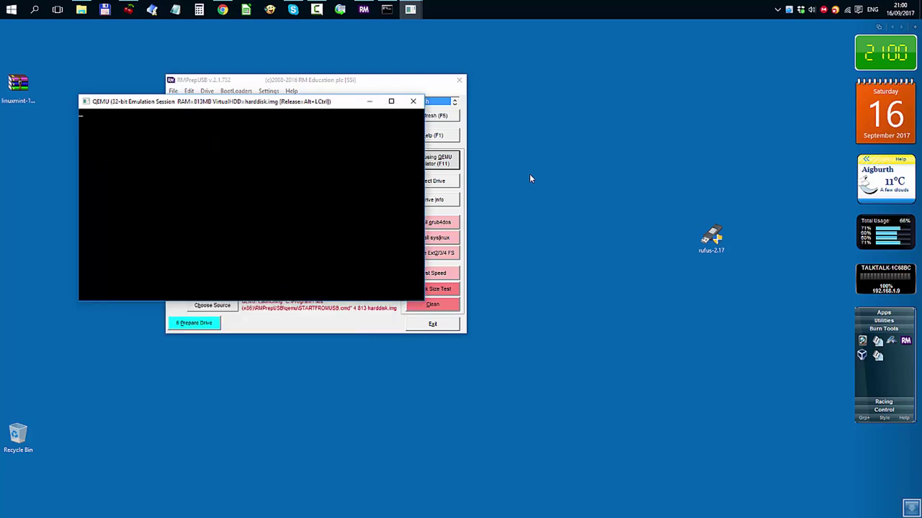
pyautogui.press('Down')
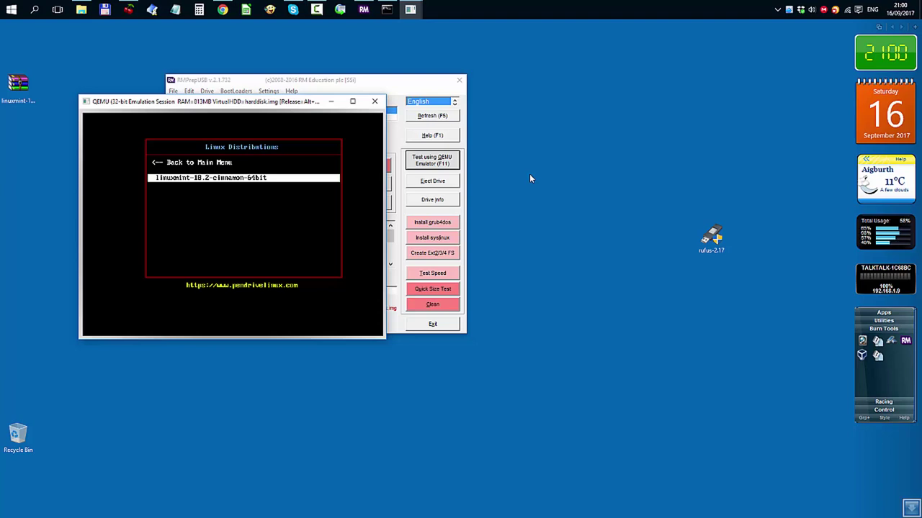
pyautogui.click(375, 102)
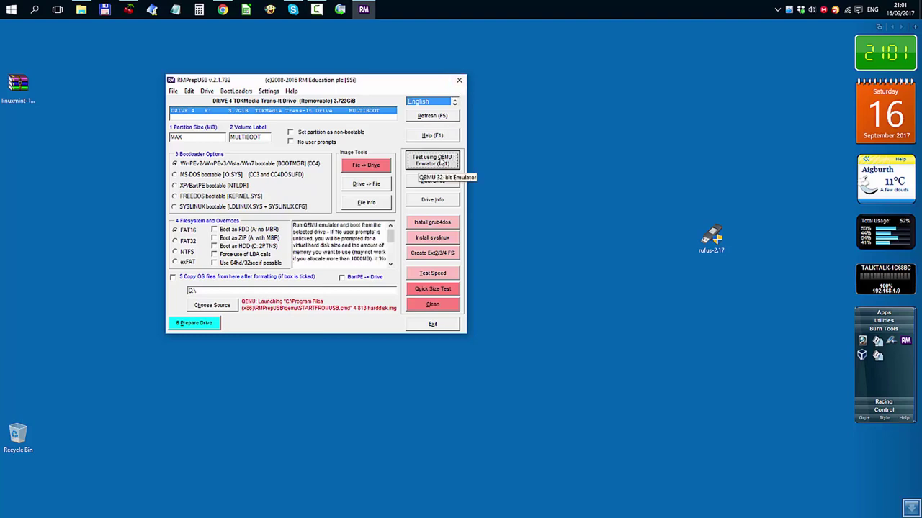
pyautogui.click(459, 81)
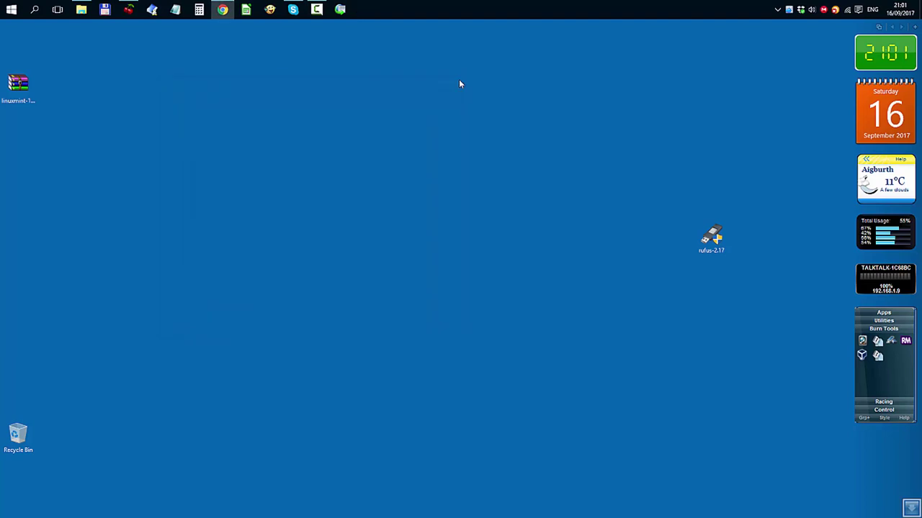
# Add rufus-2.17 to the Burn Tools launcher, and in Rufus load the linuxmint-18.2-cinnamon-64bit ISO from the Desktop.
pyautogui.moveTo(712, 238)
pyautogui.mouseDown()
pyautogui.moveTo(808, 313)
pyautogui.moveTo(893, 360)
pyautogui.mouseUp()
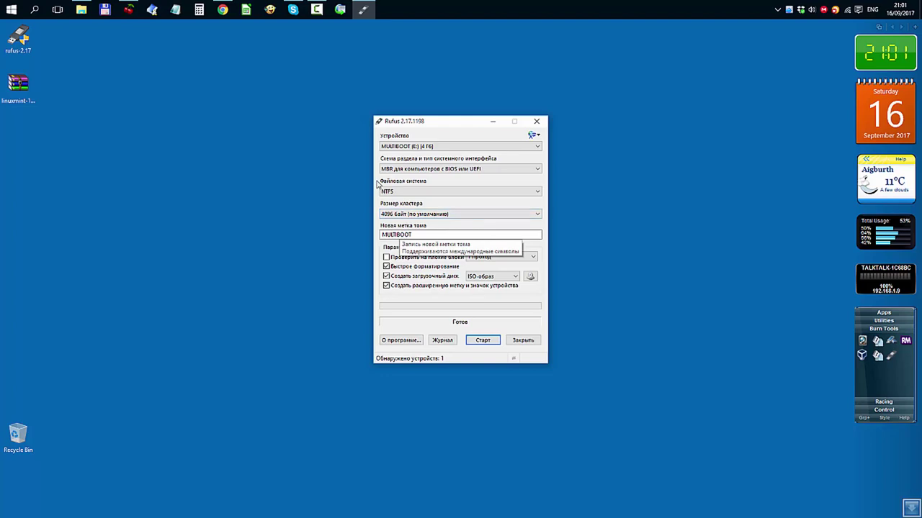
pyautogui.click(529, 276)
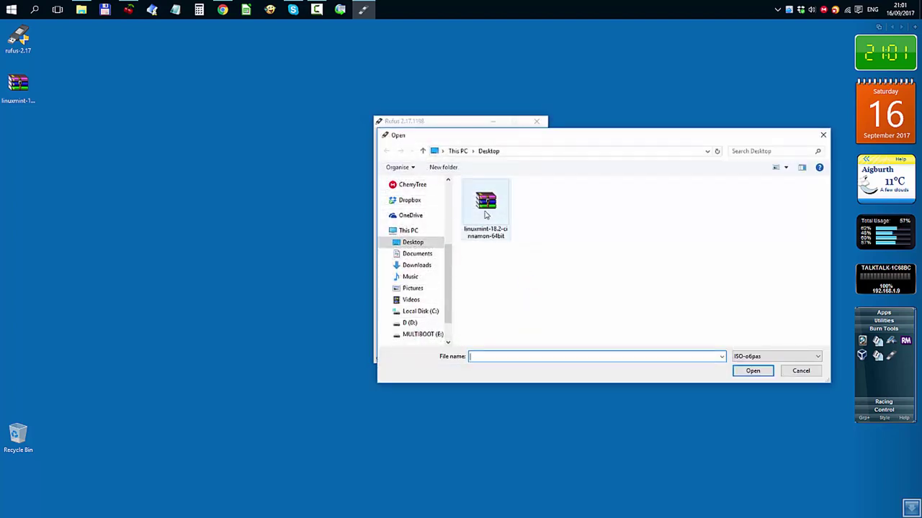
pyautogui.click(485, 209)
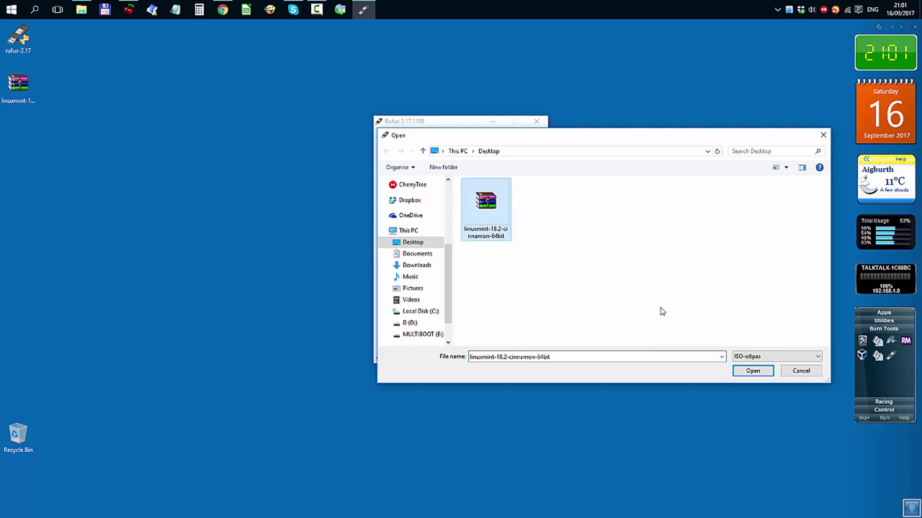
pyautogui.click(753, 372)
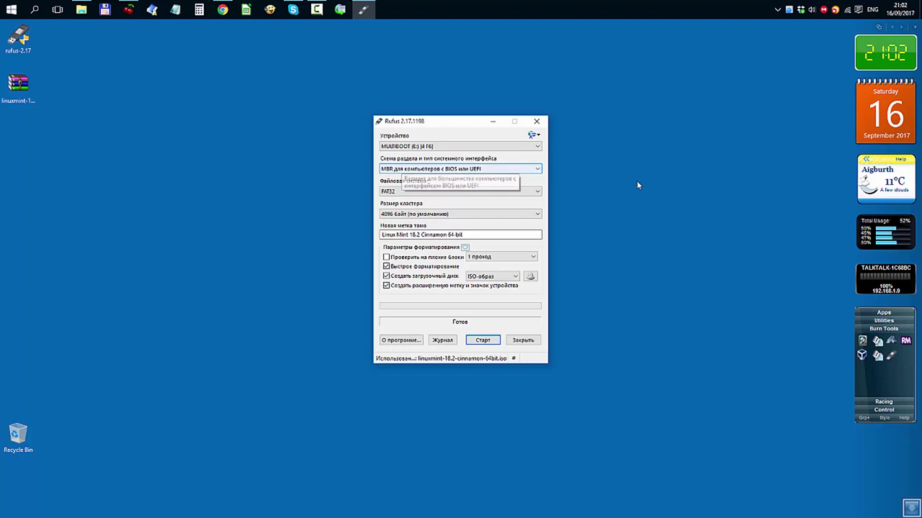
# Keep the MBR scheme for BIOS or UEFI and start writing in ISO image mode, allowing the Syslinux download and data erasure on E:.
pyautogui.click(539, 170)
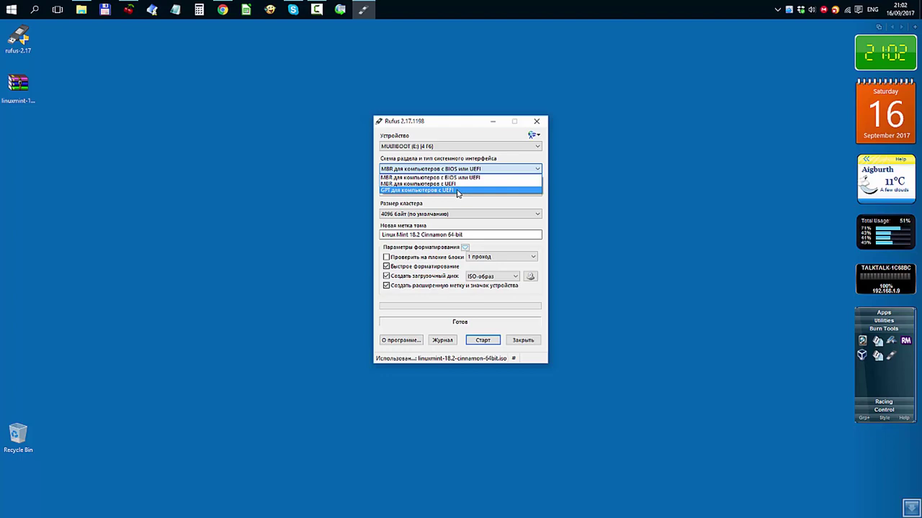
pyautogui.click(468, 123)
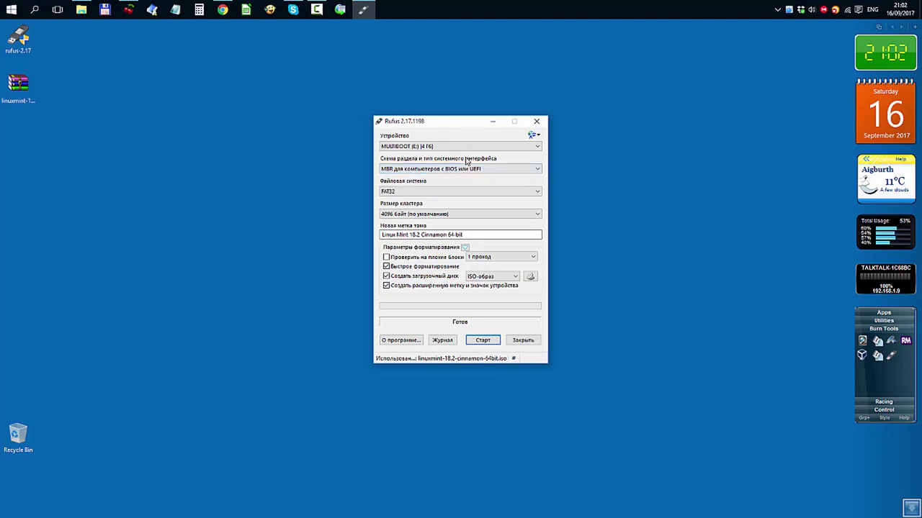
pyautogui.click(488, 342)
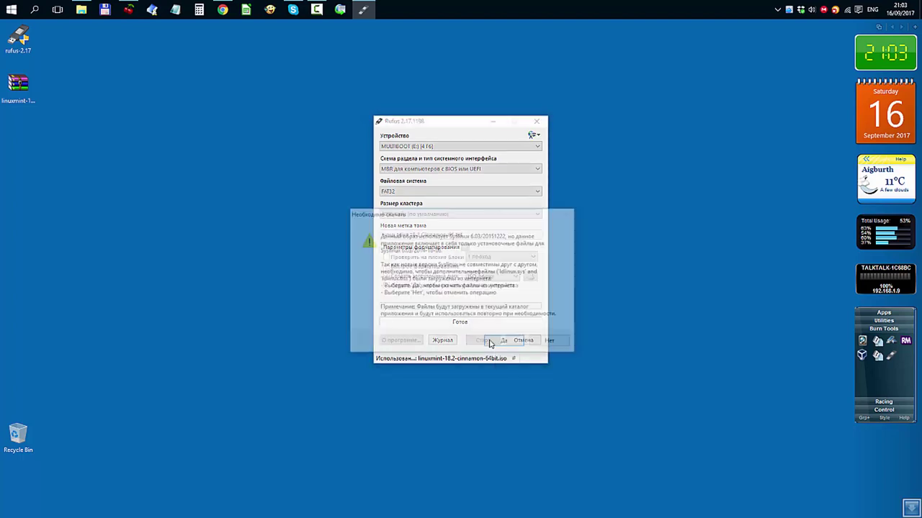
pyautogui.click(507, 342)
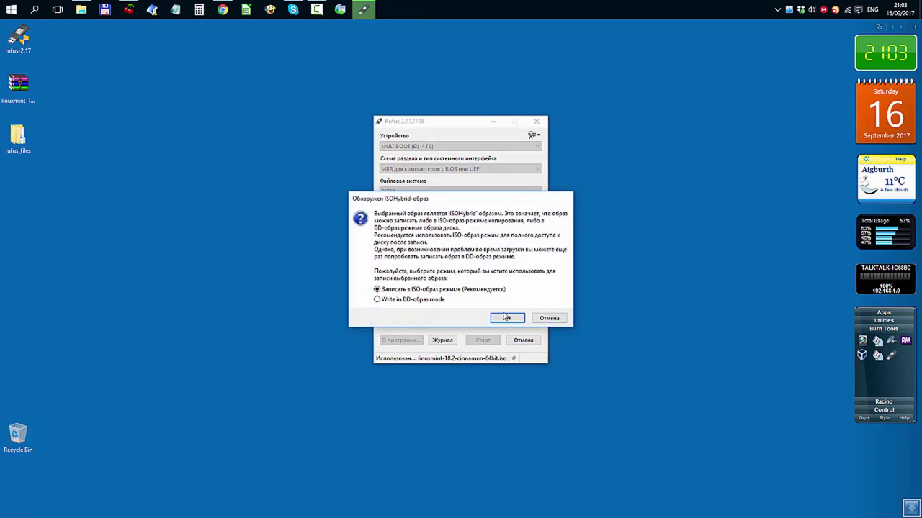
pyautogui.click(505, 317)
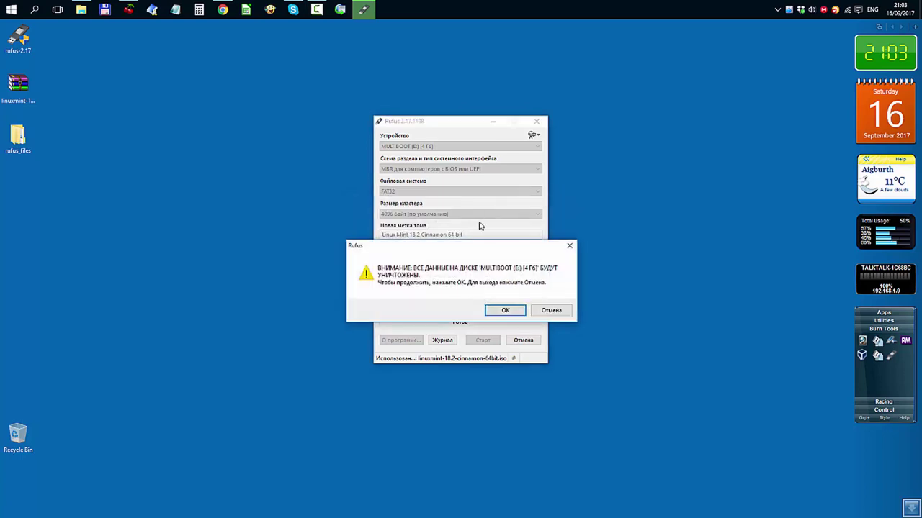
pyautogui.click(506, 312)
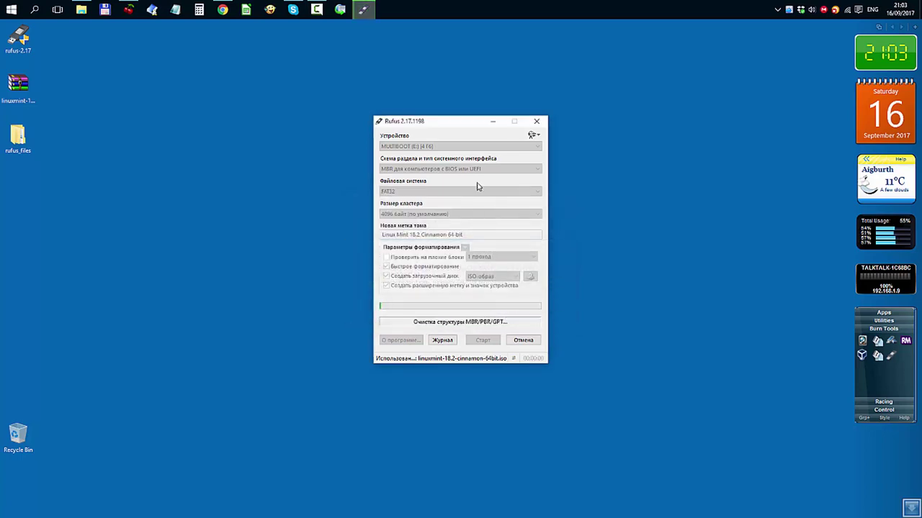
# Move the Rufus window aside and open Acronis Disk Director 12 from the Utilities launcher.
pyautogui.moveTo(466, 121); pyautogui.dragTo(231, 66)
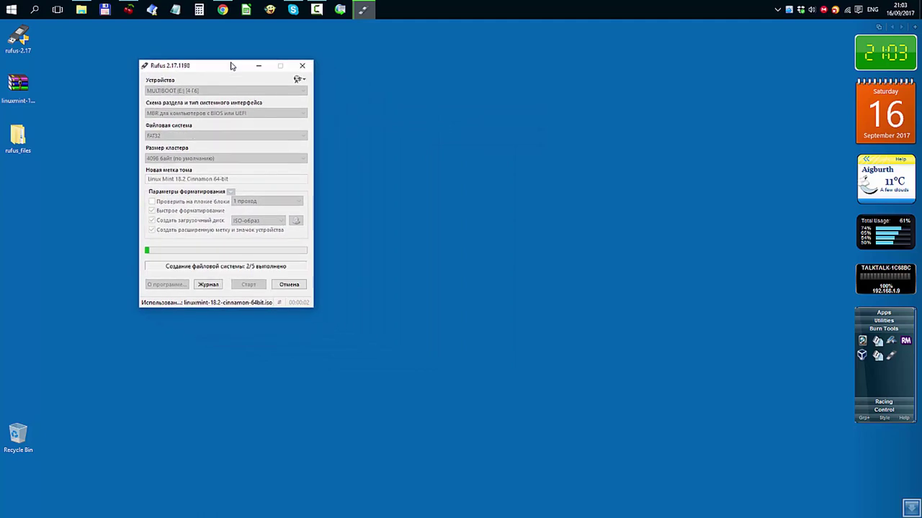
pyautogui.click(902, 315)
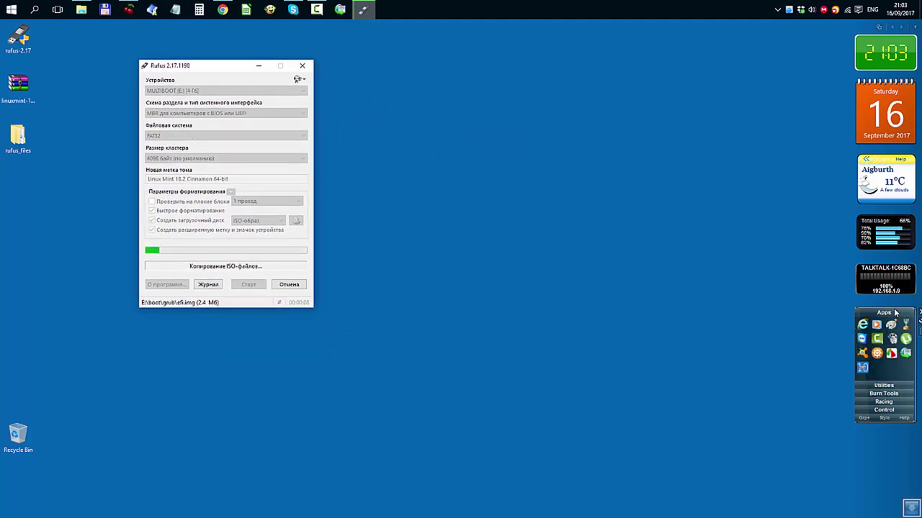
pyautogui.click(889, 385)
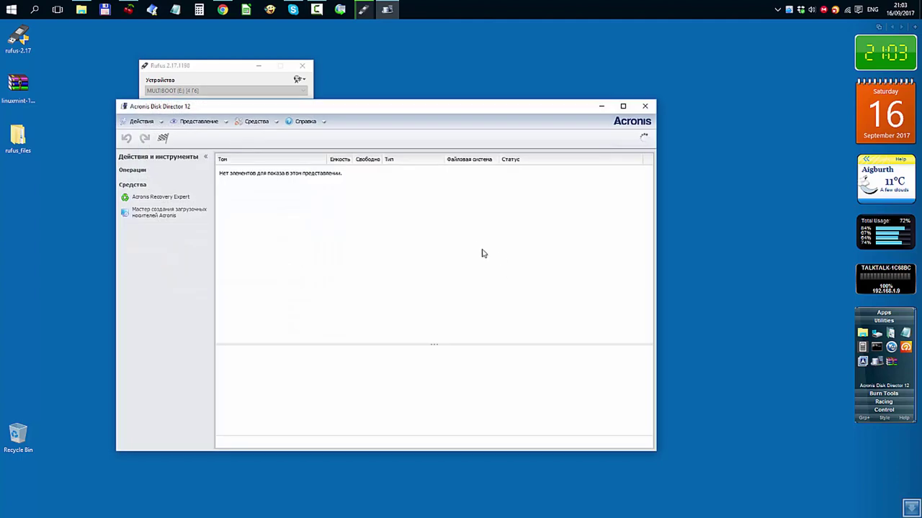
# Move the Acronis Disk Director window aside, inspect the unformatted logical volumes on Disk 1 one by one, and close the program.
pyautogui.moveTo(514, 108); pyautogui.dragTo(717, 51)
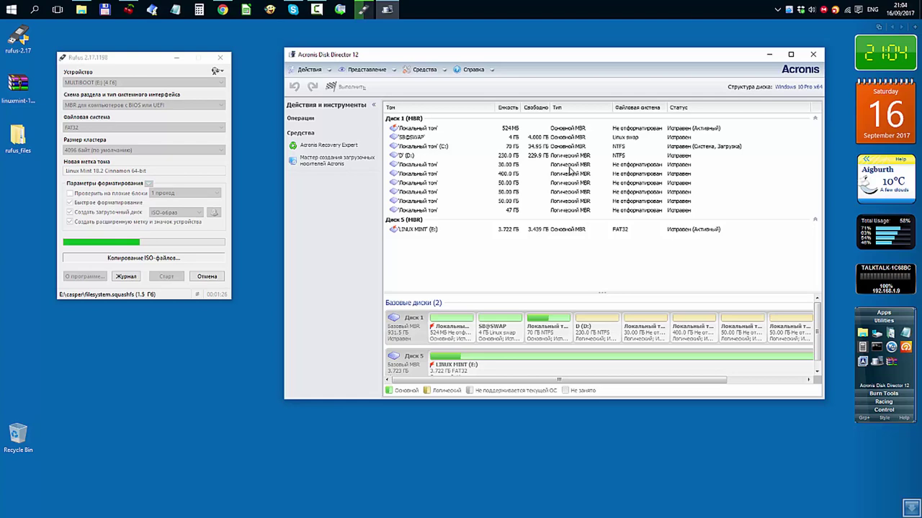
pyautogui.moveTo(552, 56); pyautogui.dragTo(519, 37)
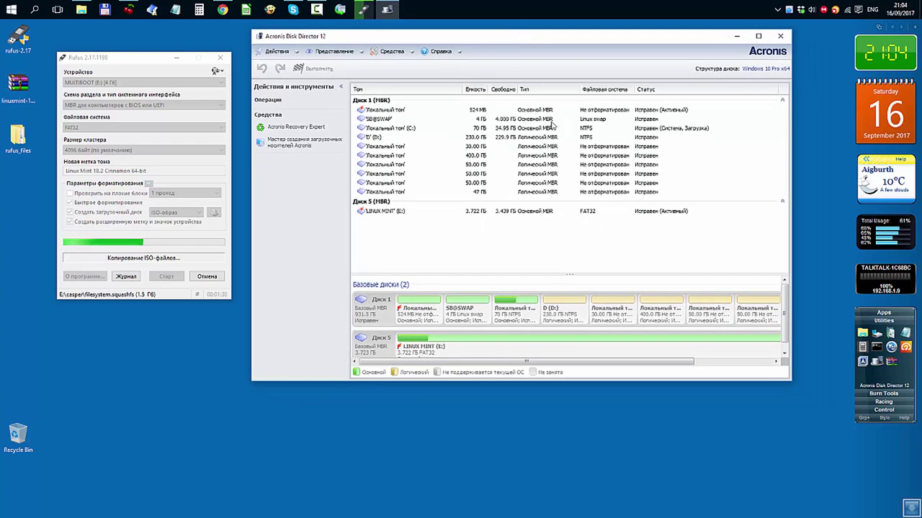
pyautogui.click(531, 148)
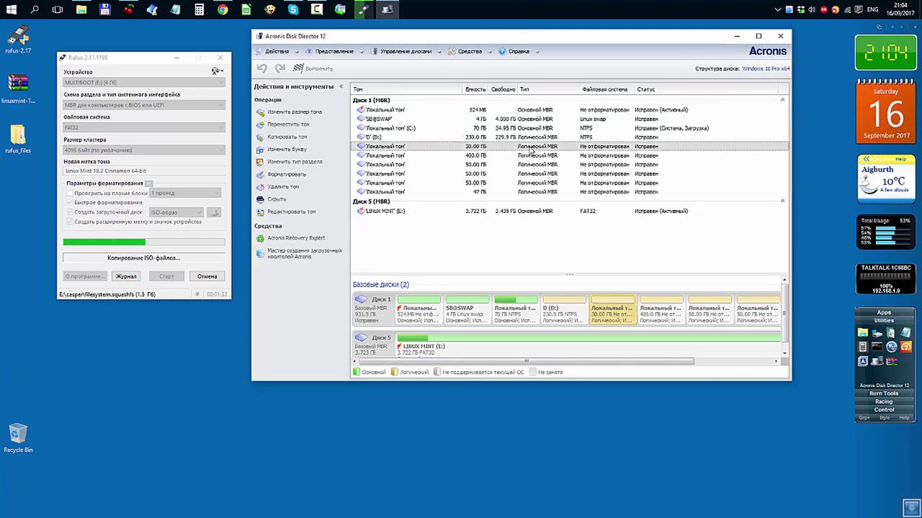
pyautogui.click(535, 156)
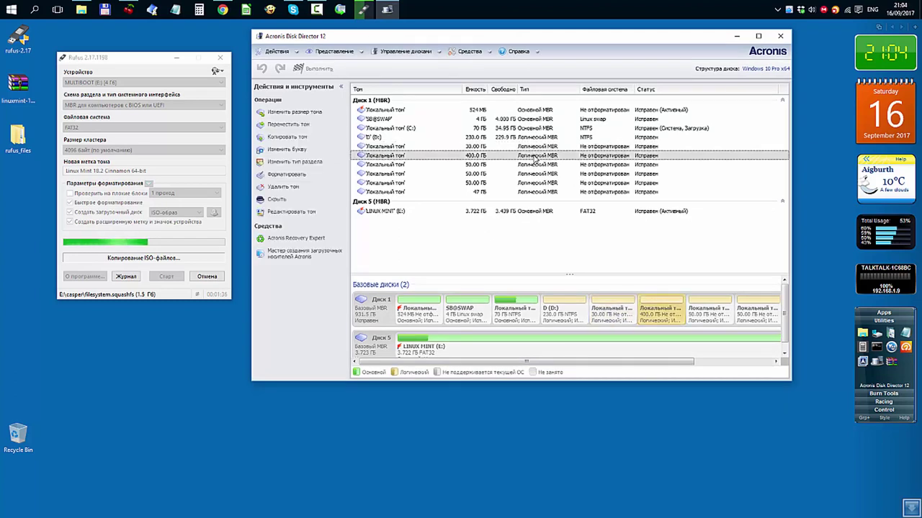
pyautogui.click(537, 165)
pyautogui.click(536, 174)
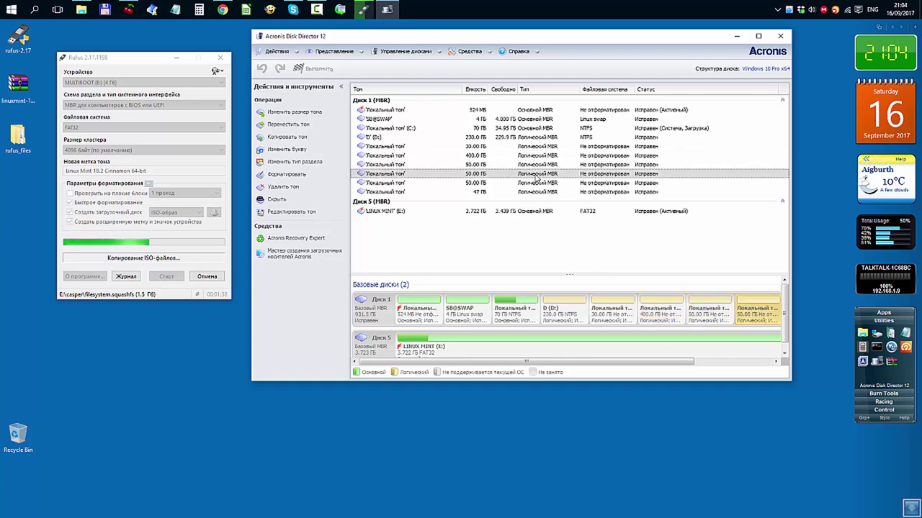
pyautogui.click(539, 184)
pyautogui.click(542, 192)
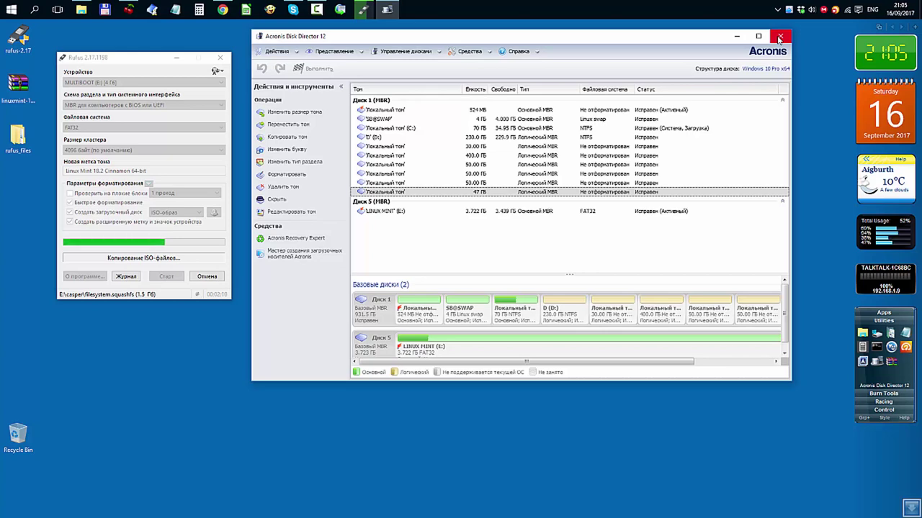
pyautogui.click(779, 38)
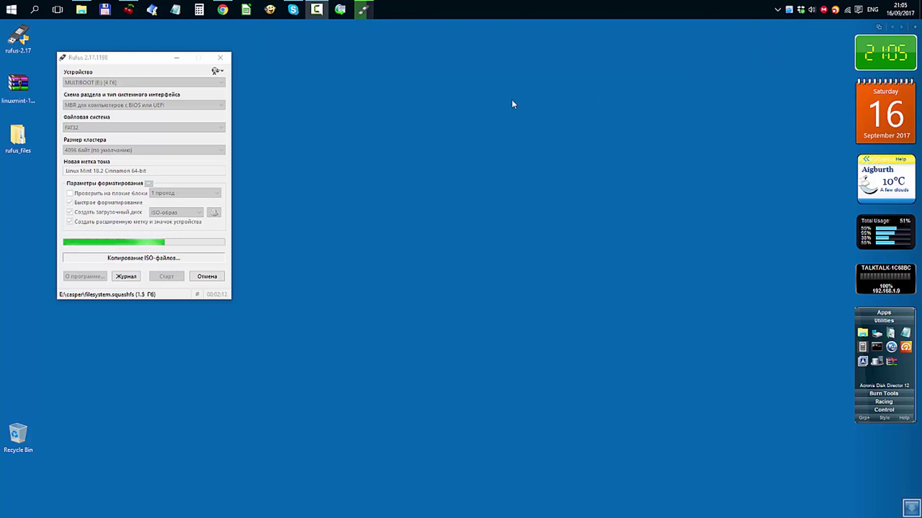
# Move the Rufus window aside while it copies, view the YouTube Comments page in Chrome, and minimize the browser.
pyautogui.moveTo(140, 59); pyautogui.dragTo(686, 48)
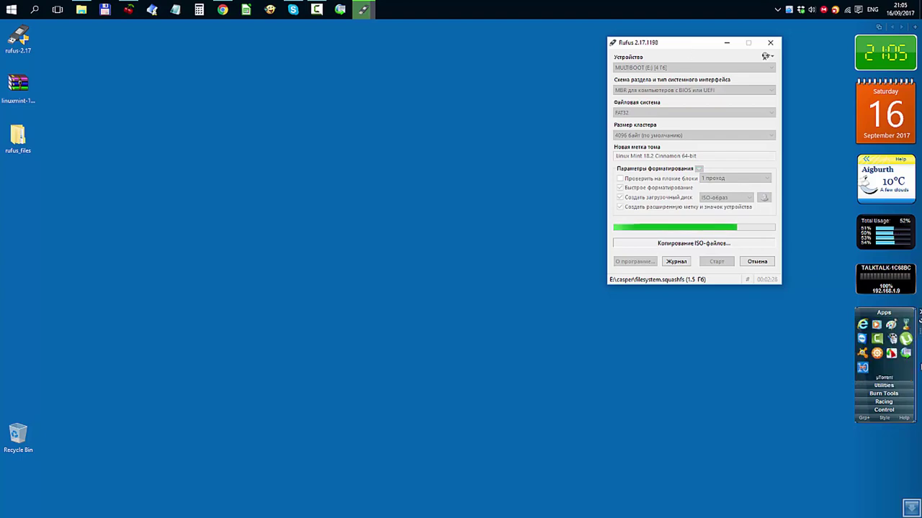
pyautogui.moveTo(900, 340)
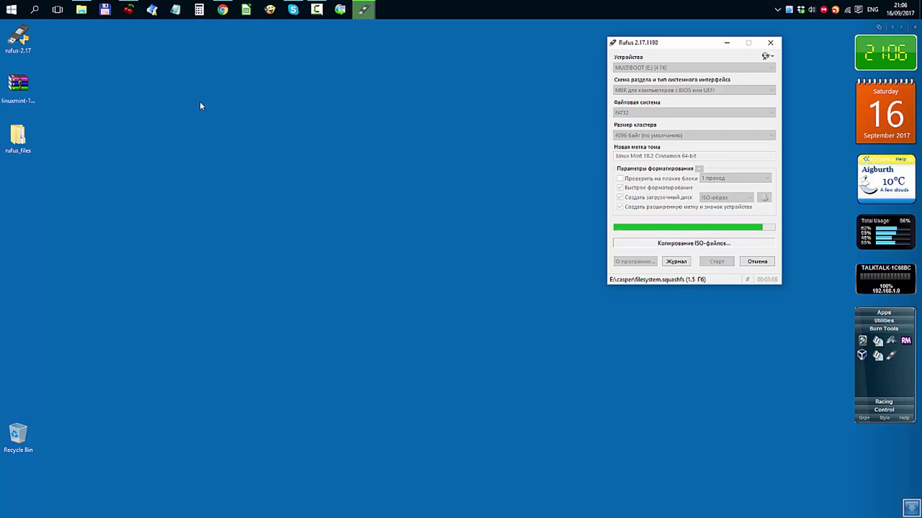
pyautogui.click(223, 9)
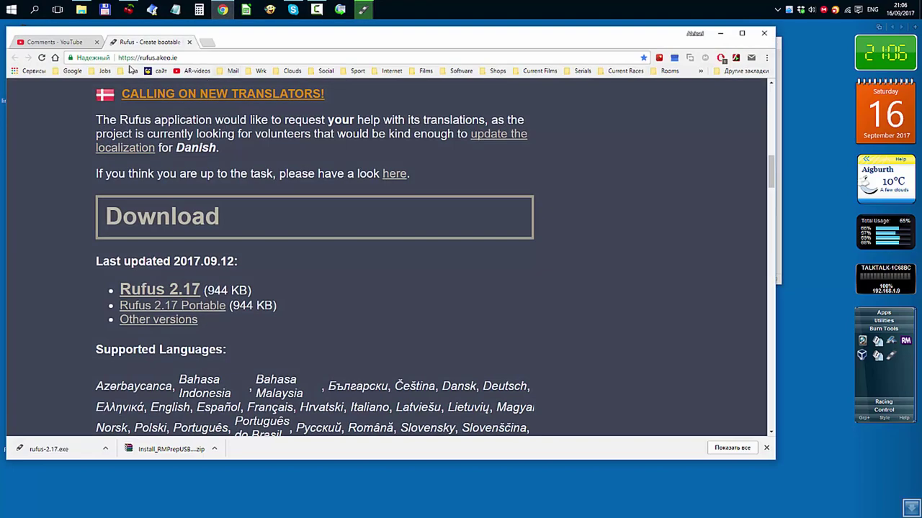
pyautogui.click(62, 43)
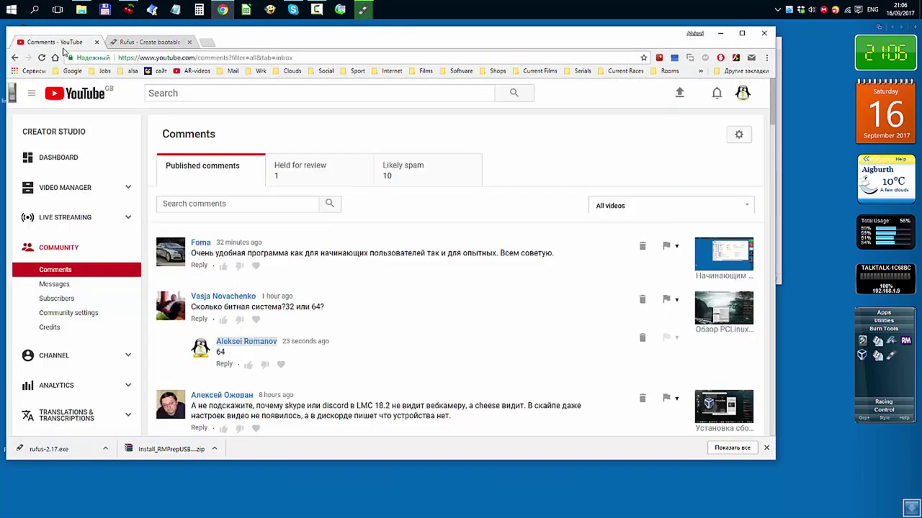
pyautogui.click(182, 92)
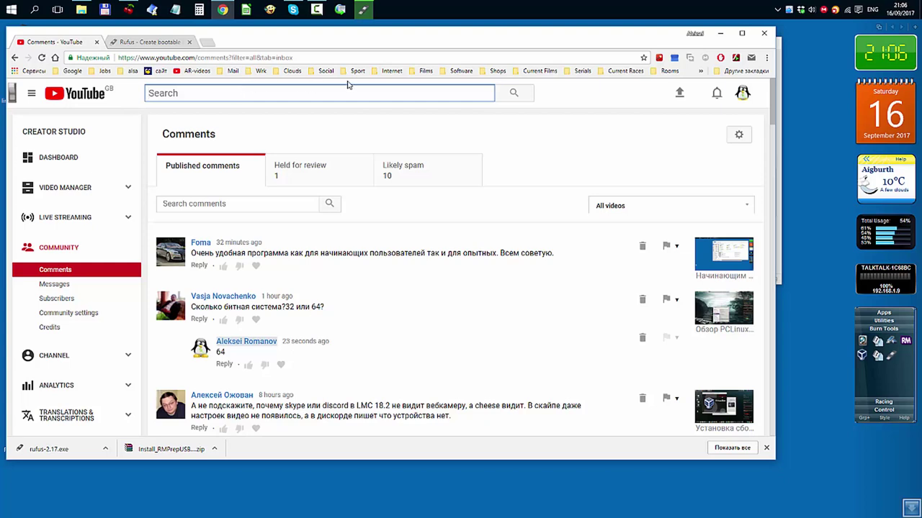
pyautogui.click(721, 36)
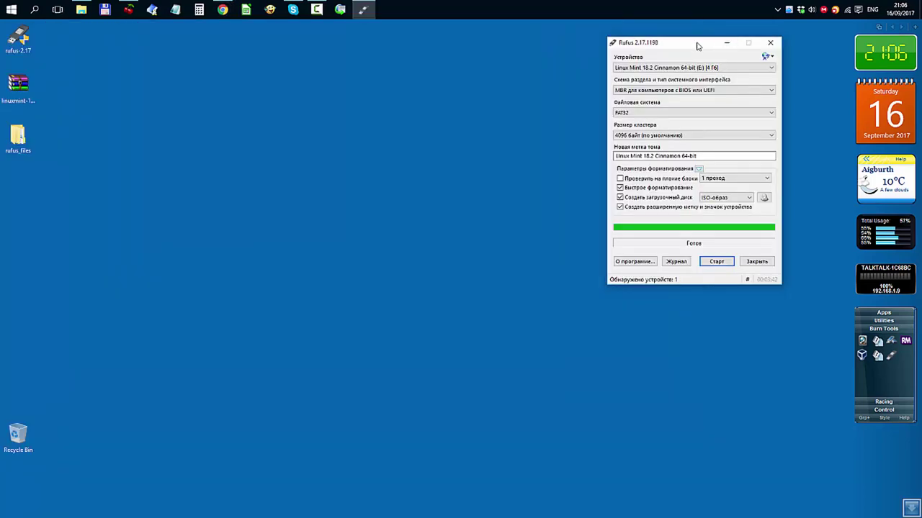
# Close Rufus and test-boot the LINUX MINT flash drive in RMPrepUSB's QEMU emulator with the suggested hard disk and memory values.
pyautogui.moveTo(689, 42); pyautogui.dragTo(210, 58)
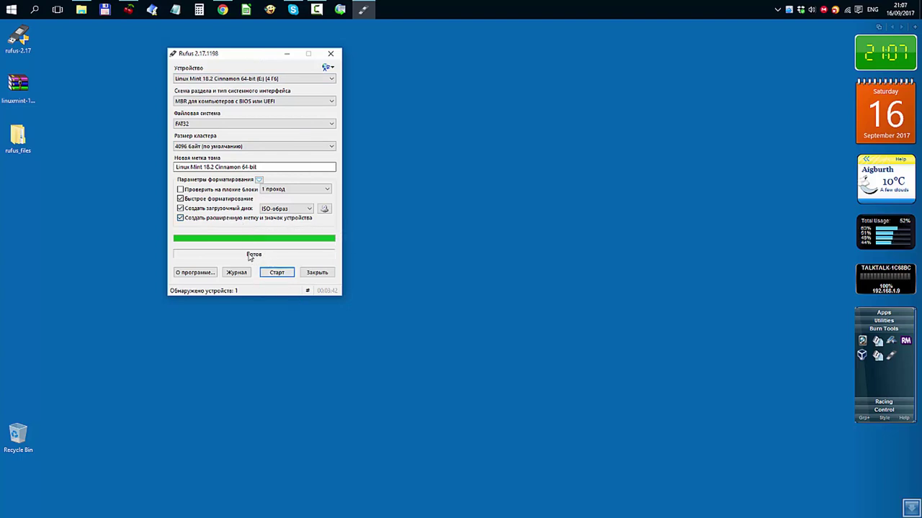
pyautogui.click(315, 273)
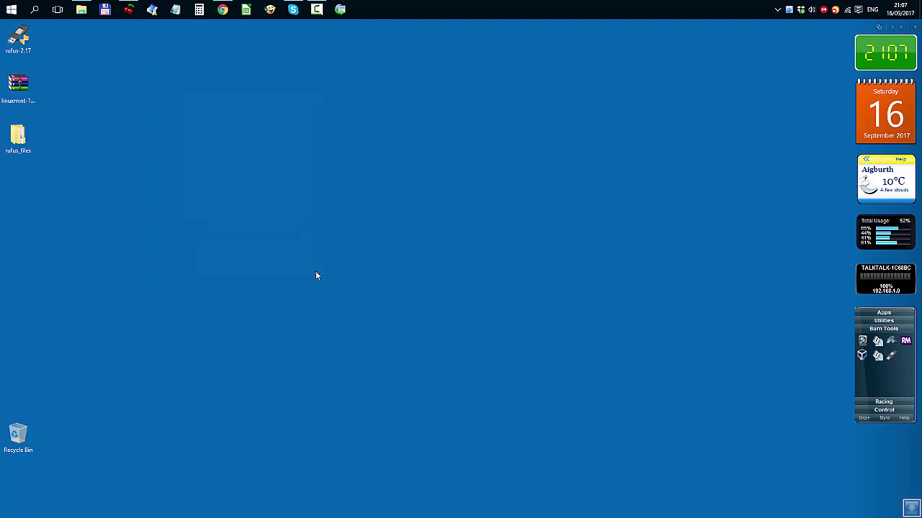
pyautogui.click(905, 342)
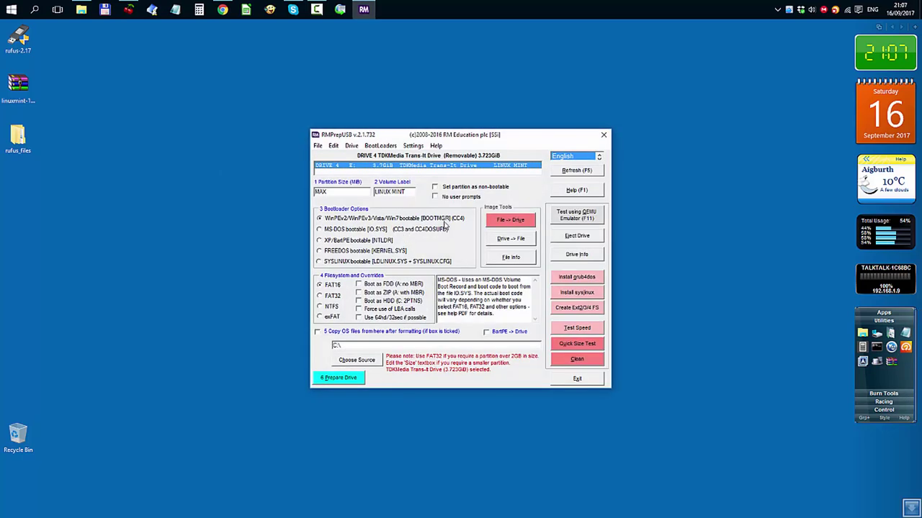
pyautogui.click(566, 219)
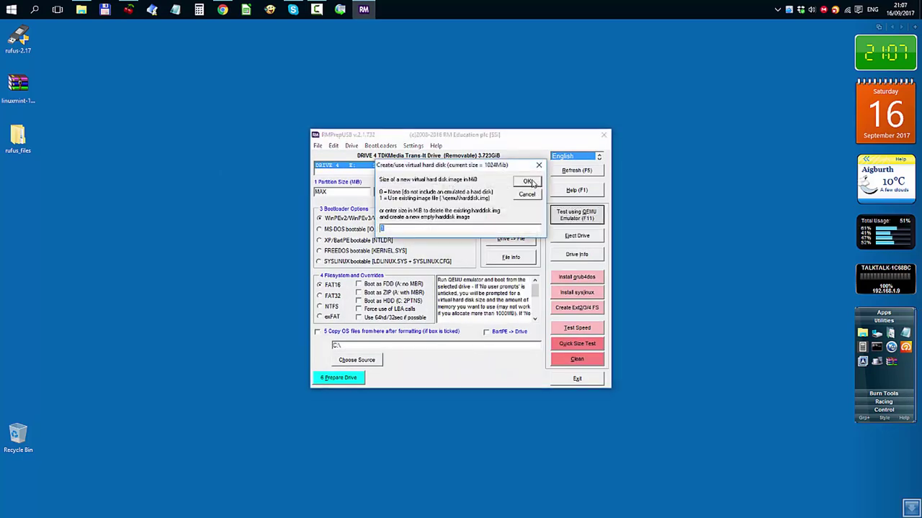
pyautogui.click(532, 184)
pyautogui.click(532, 184)
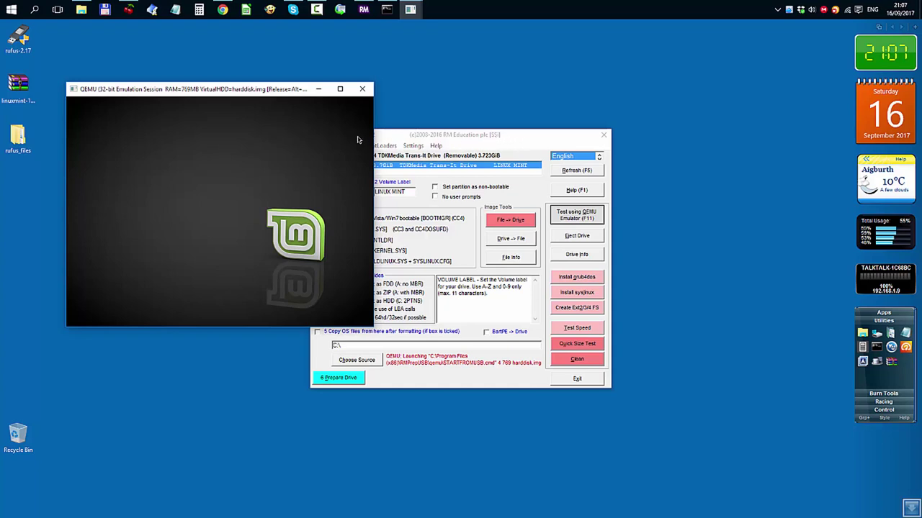
# Close the QEMU emulator and RMPrepUSB, and switch to the CherryTree notes with the download links.
pyautogui.click(362, 88)
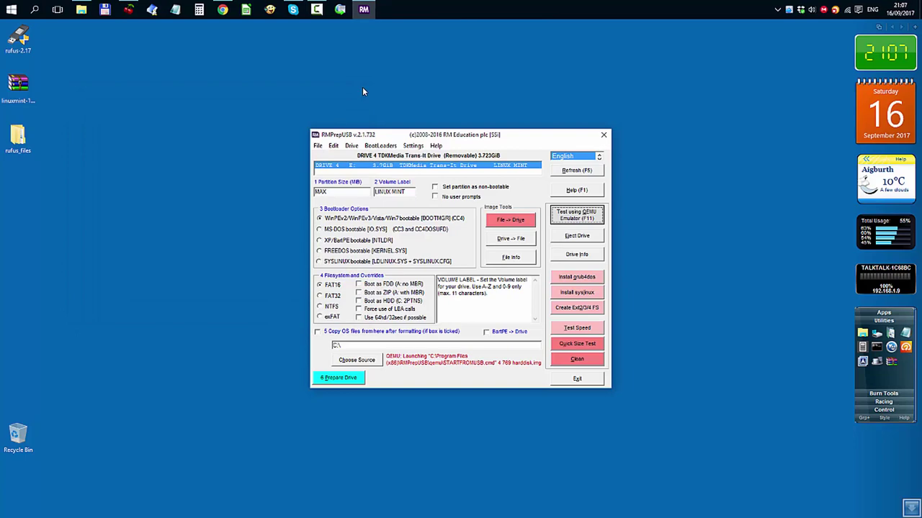
pyautogui.click(603, 135)
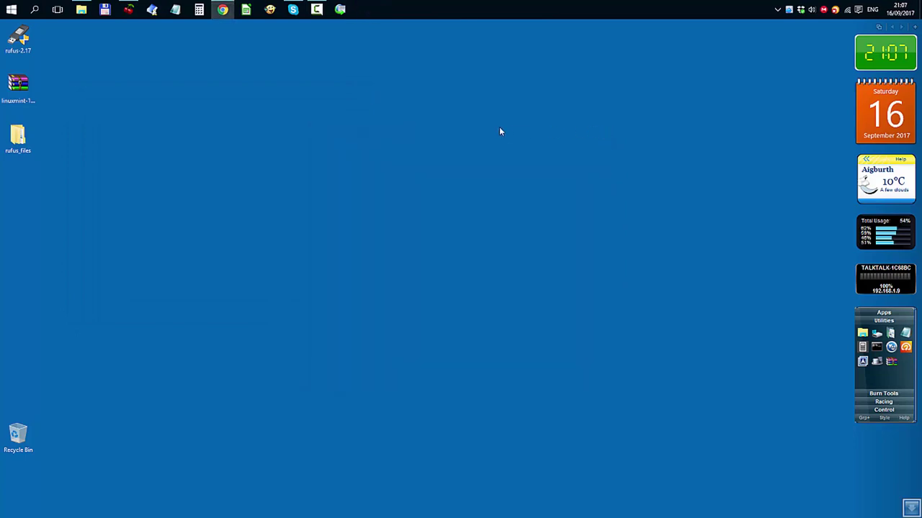
pyautogui.click(129, 9)
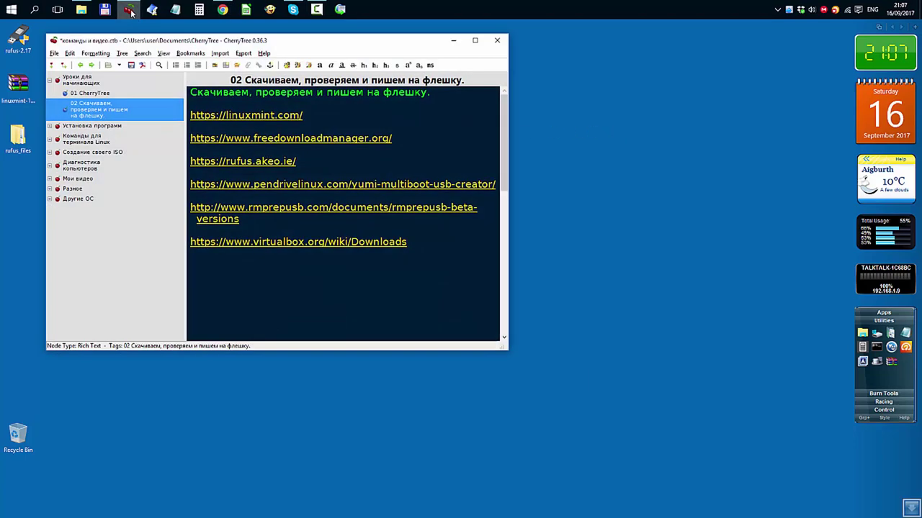